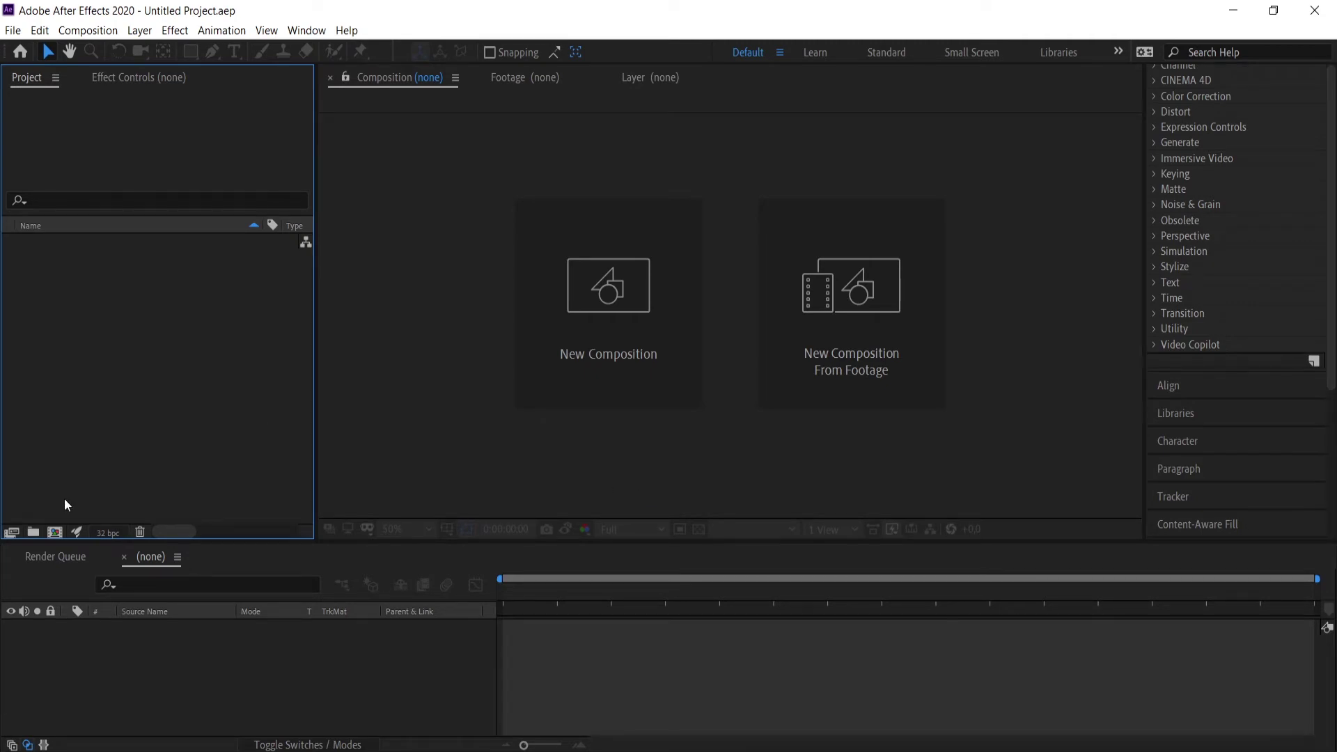
# Create a new composition named 'falling text animation' with a duration of 0:00:10:19.
pyautogui.click(54, 532)
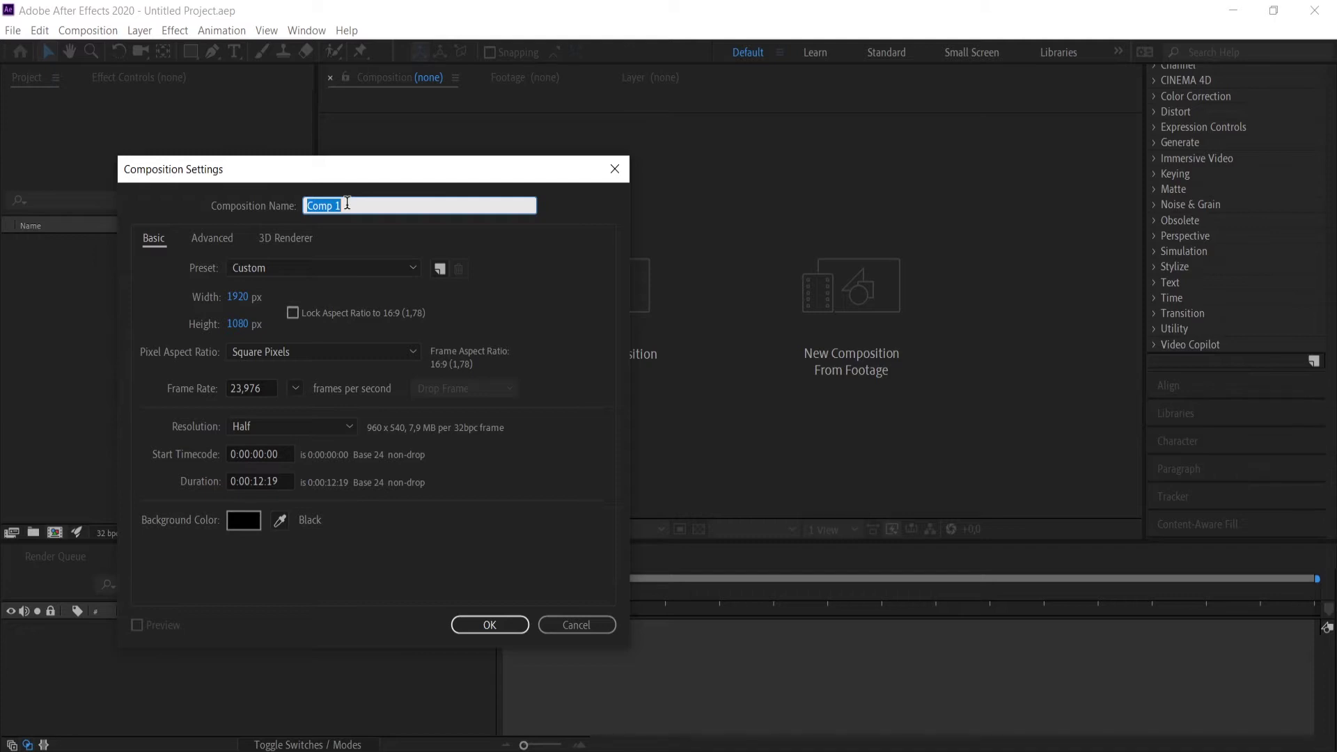
pyautogui.press('BackSpace')
pyautogui.write('f')
pyautogui.write('alling')
pyautogui.write(' text anim')
pyautogui.write('ation')
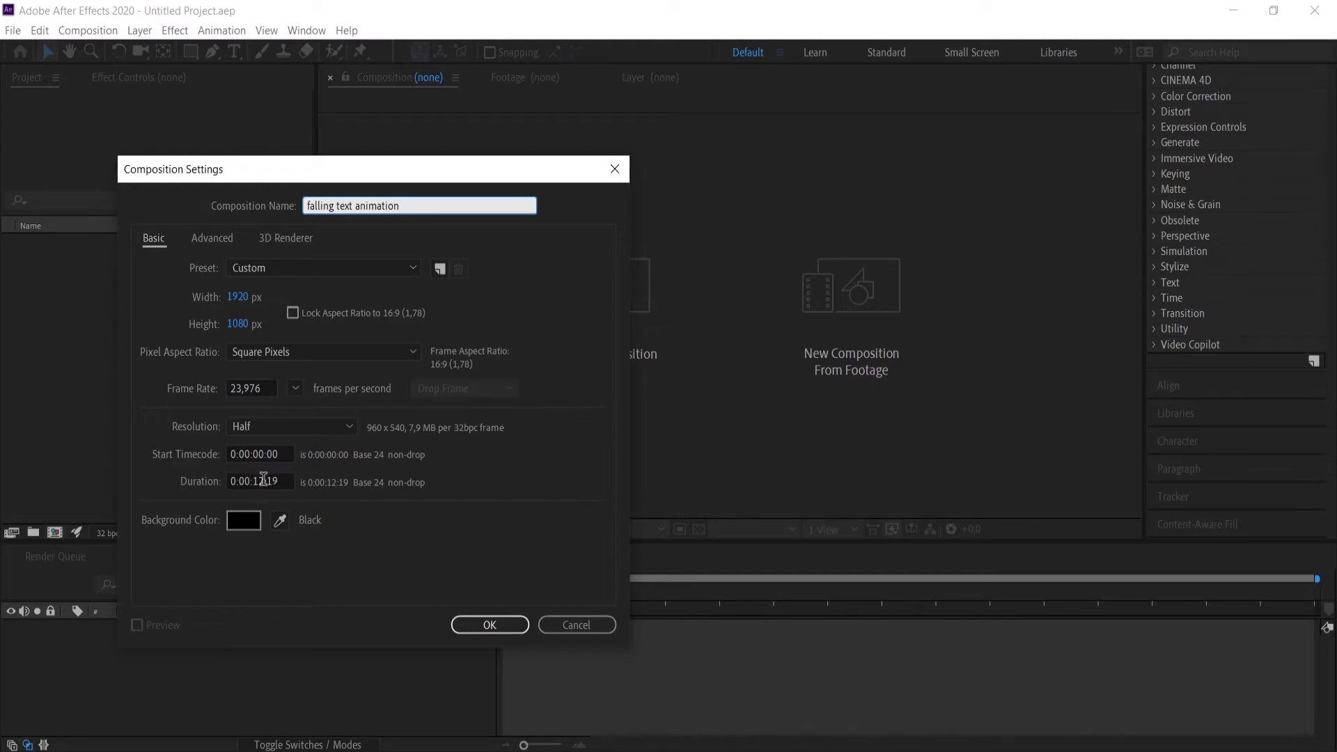
pyautogui.click(265, 481)
pyautogui.press('BackSpace')
pyautogui.write('0')
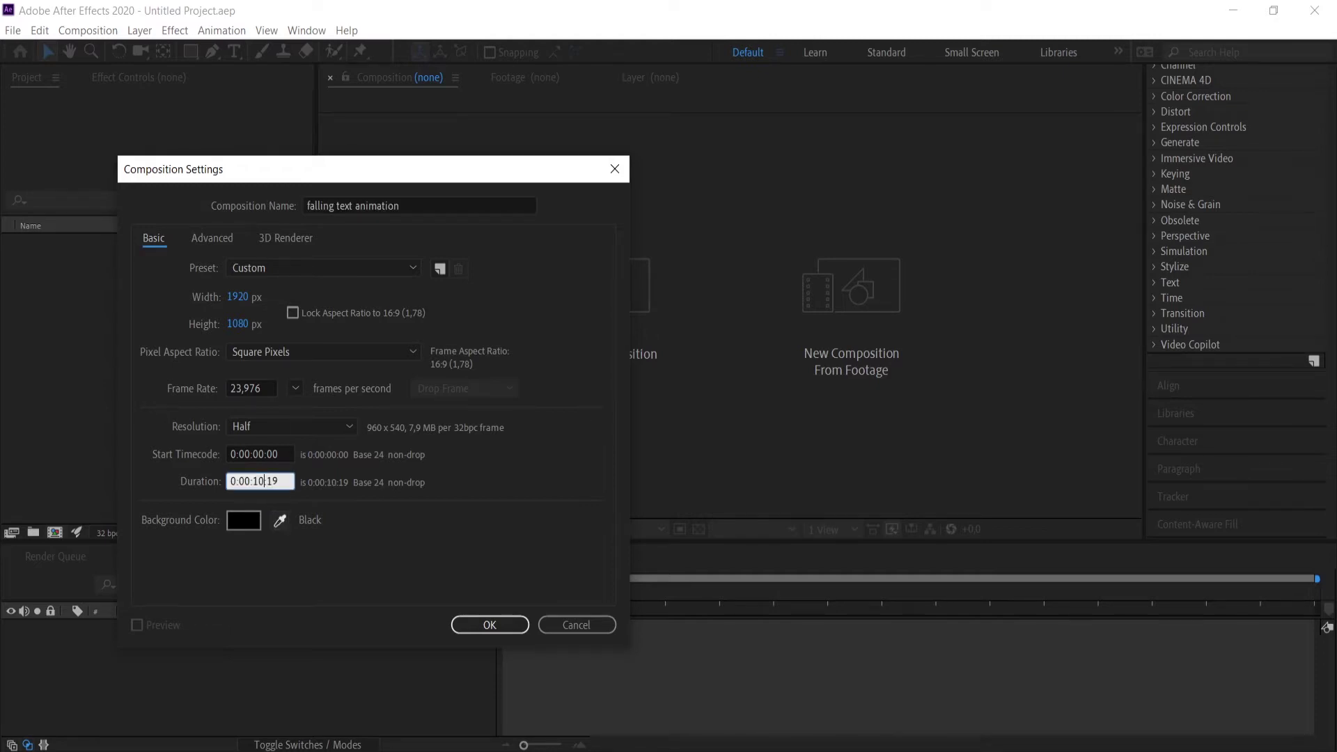
pyautogui.click(487, 624)
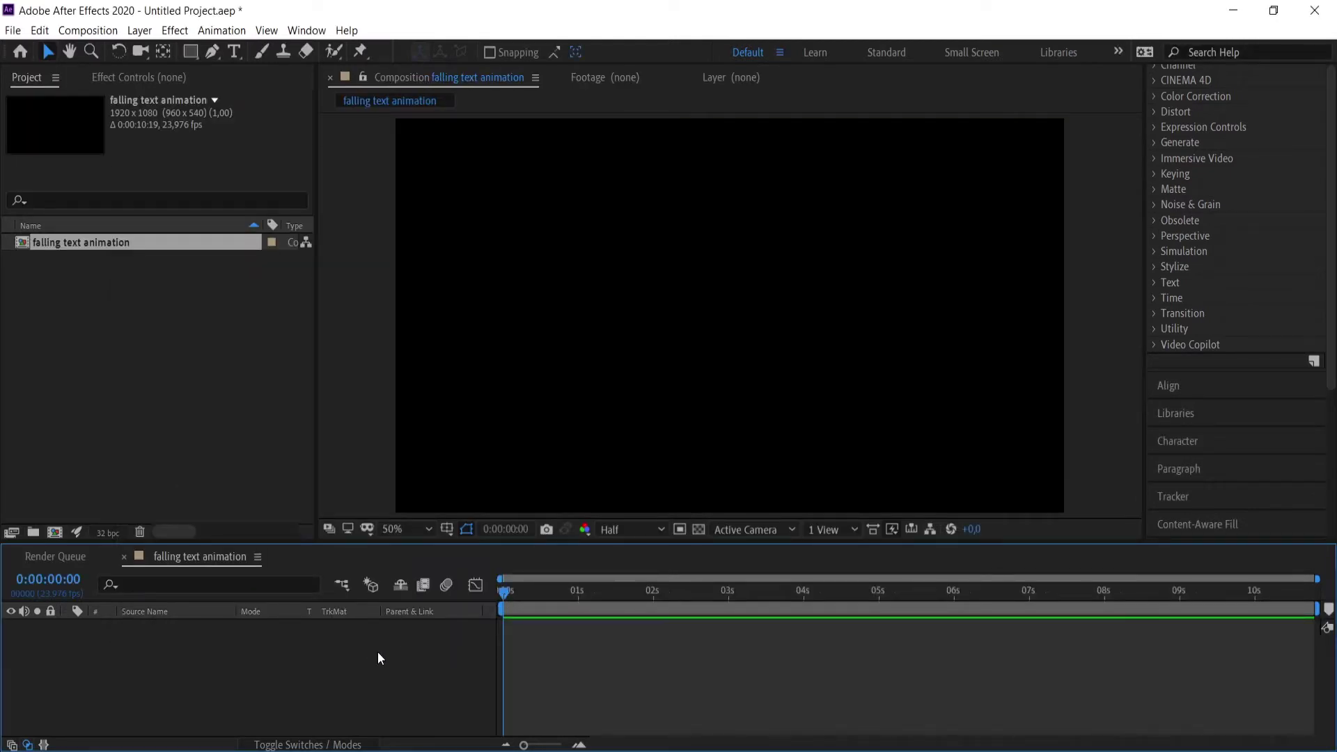
# Add a new text layer to the composition reading KNX.
pyautogui.rightClick(211, 641)
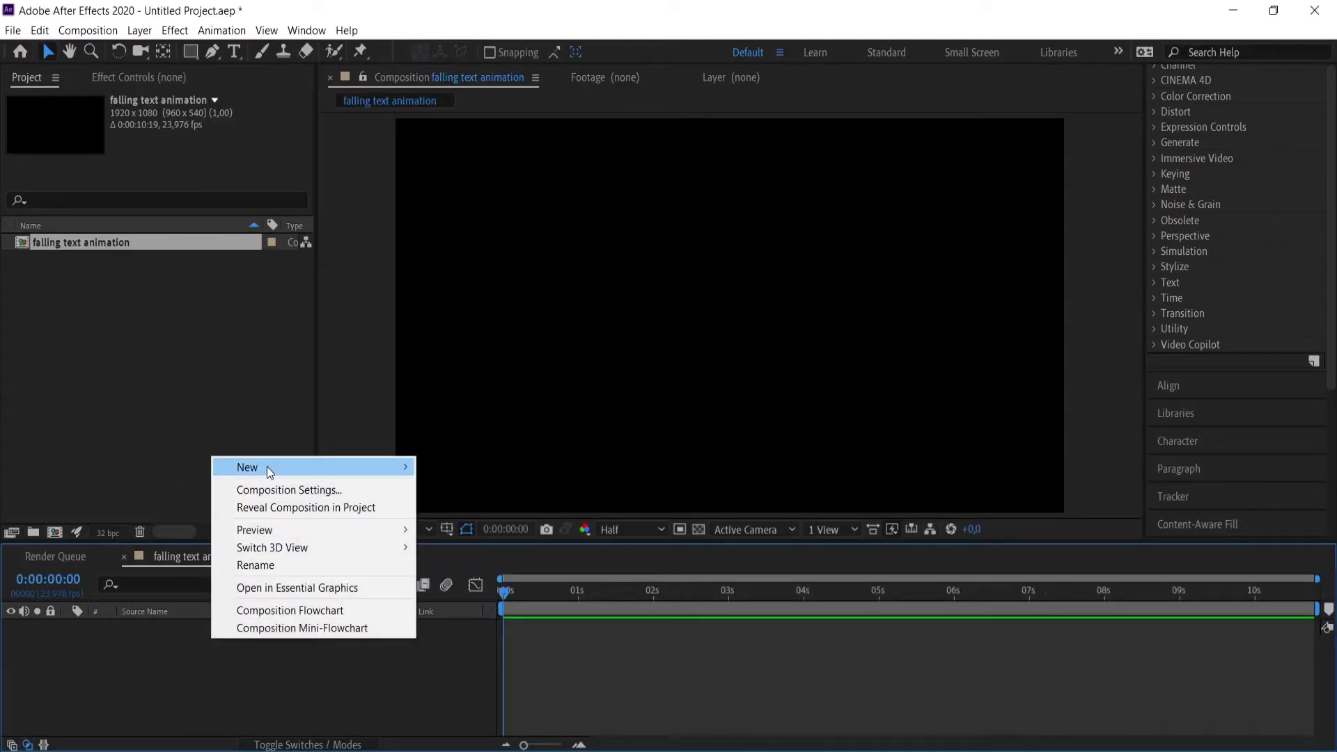
pyautogui.moveTo(266, 466)
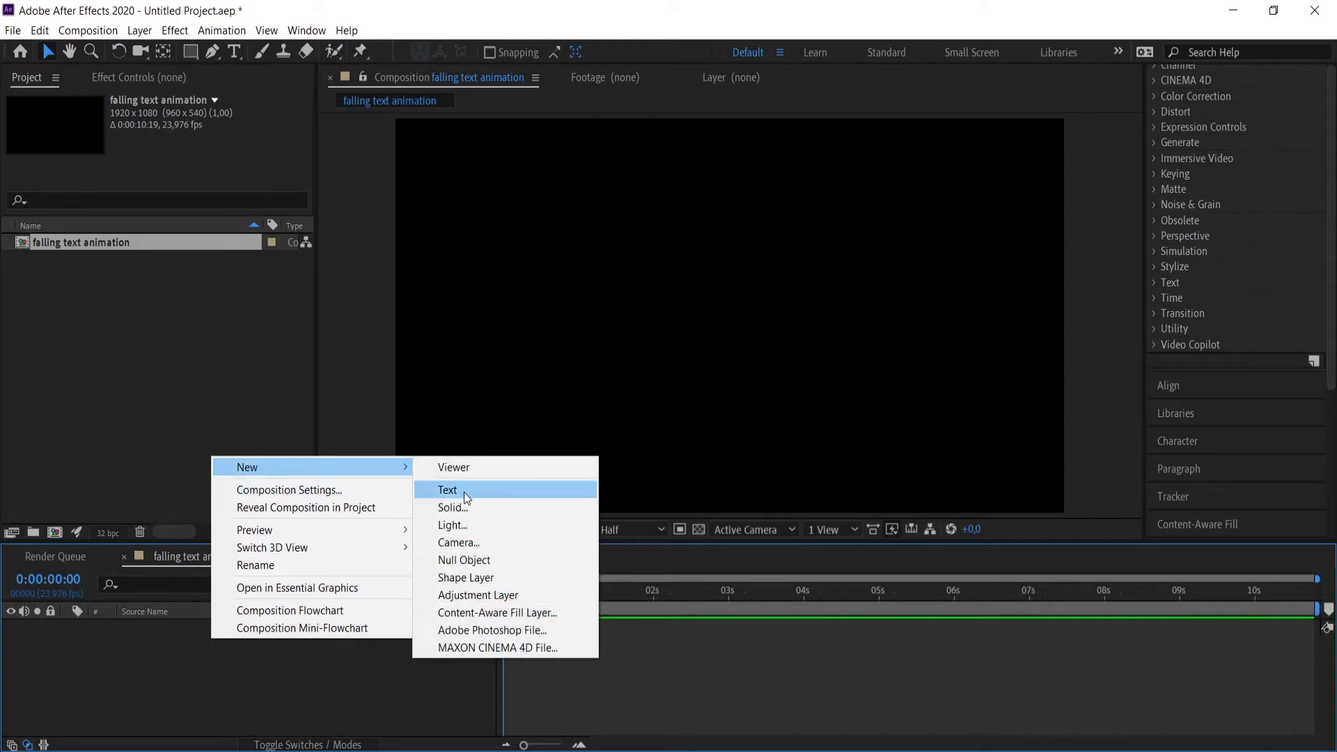
pyautogui.click(504, 491)
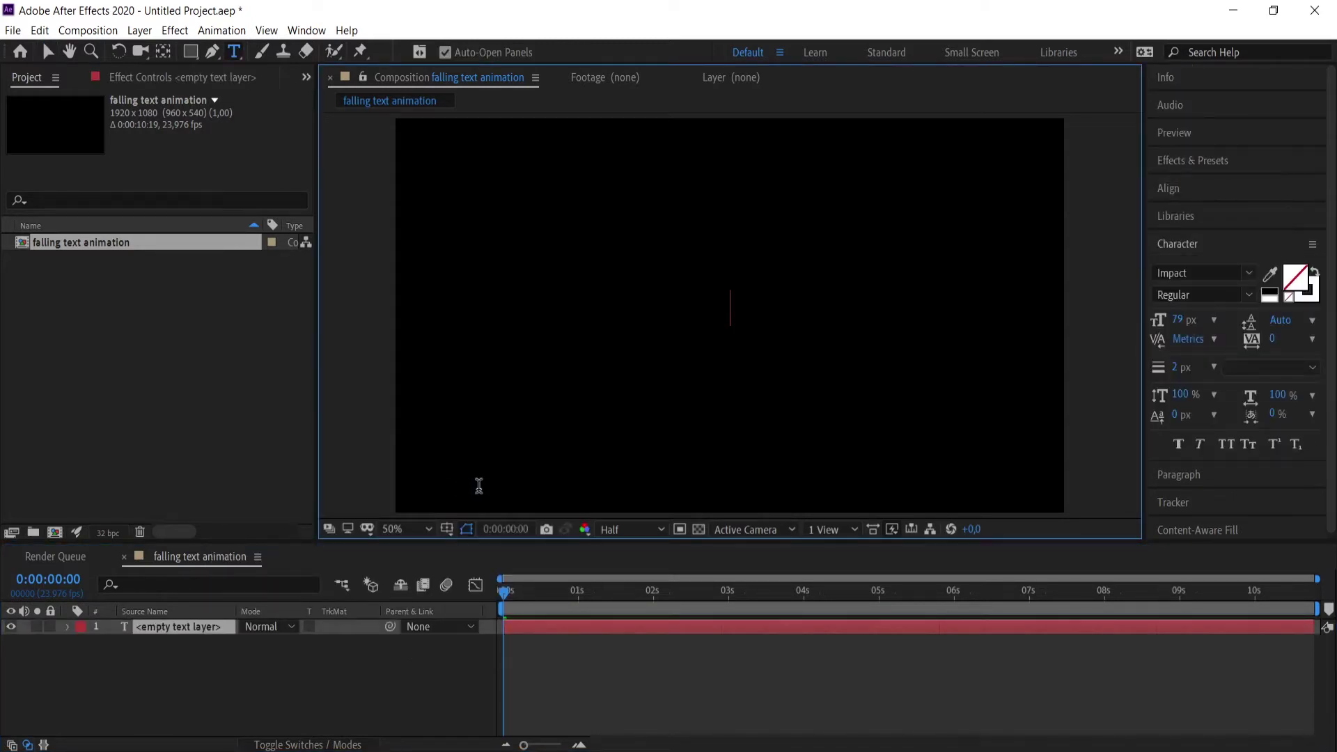
pyautogui.write('KNX')
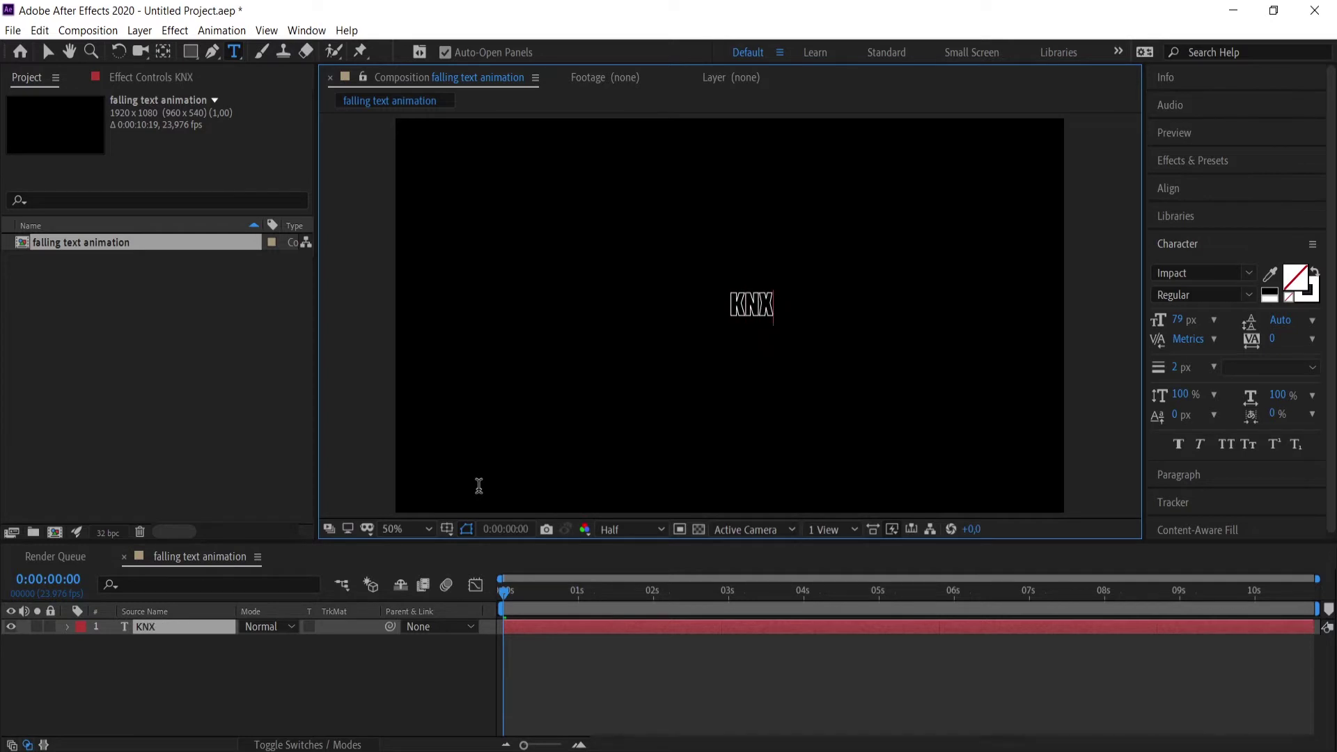
pyautogui.click(48, 51)
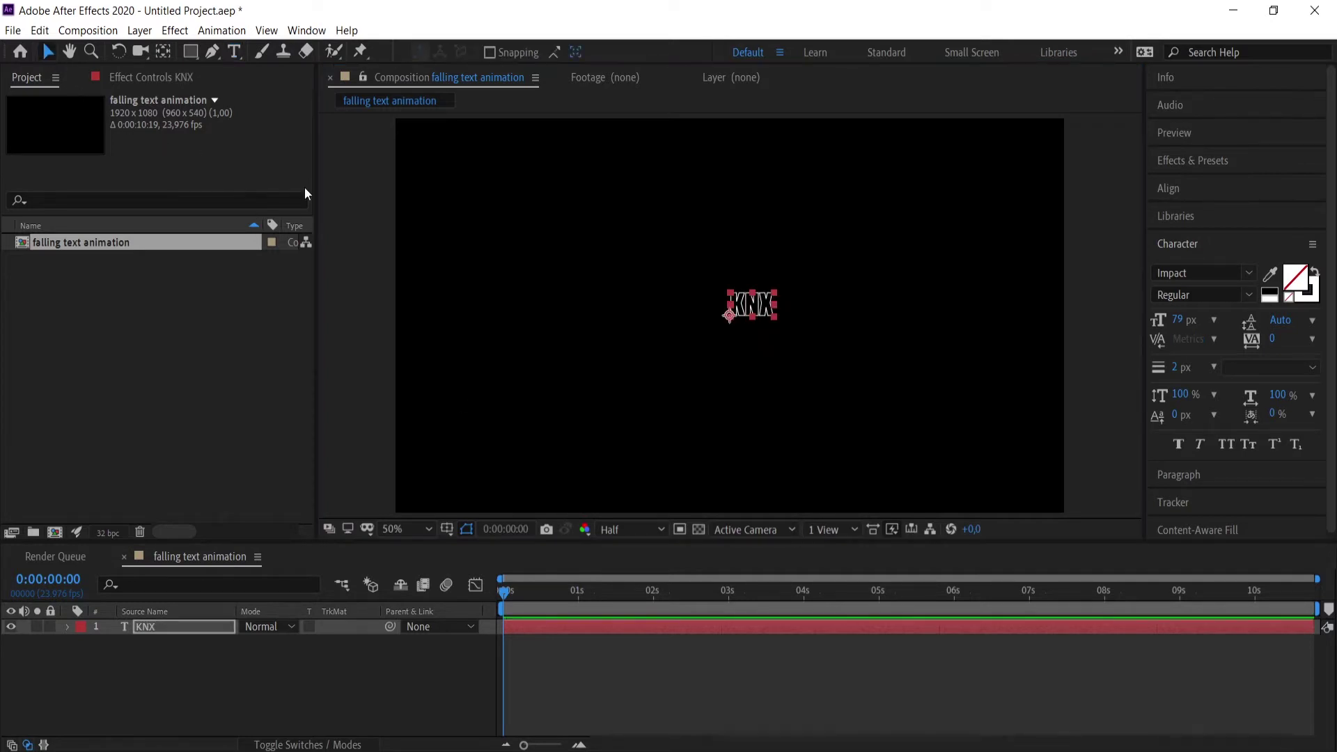
# Enlarge the KNX text about four times, keep the Impact font, and select its layer.
pyautogui.moveTo(726, 317)
pyautogui.mouseDown()
pyautogui.moveTo(616, 385)
pyautogui.moveTo(646, 345)
pyautogui.mouseUp()
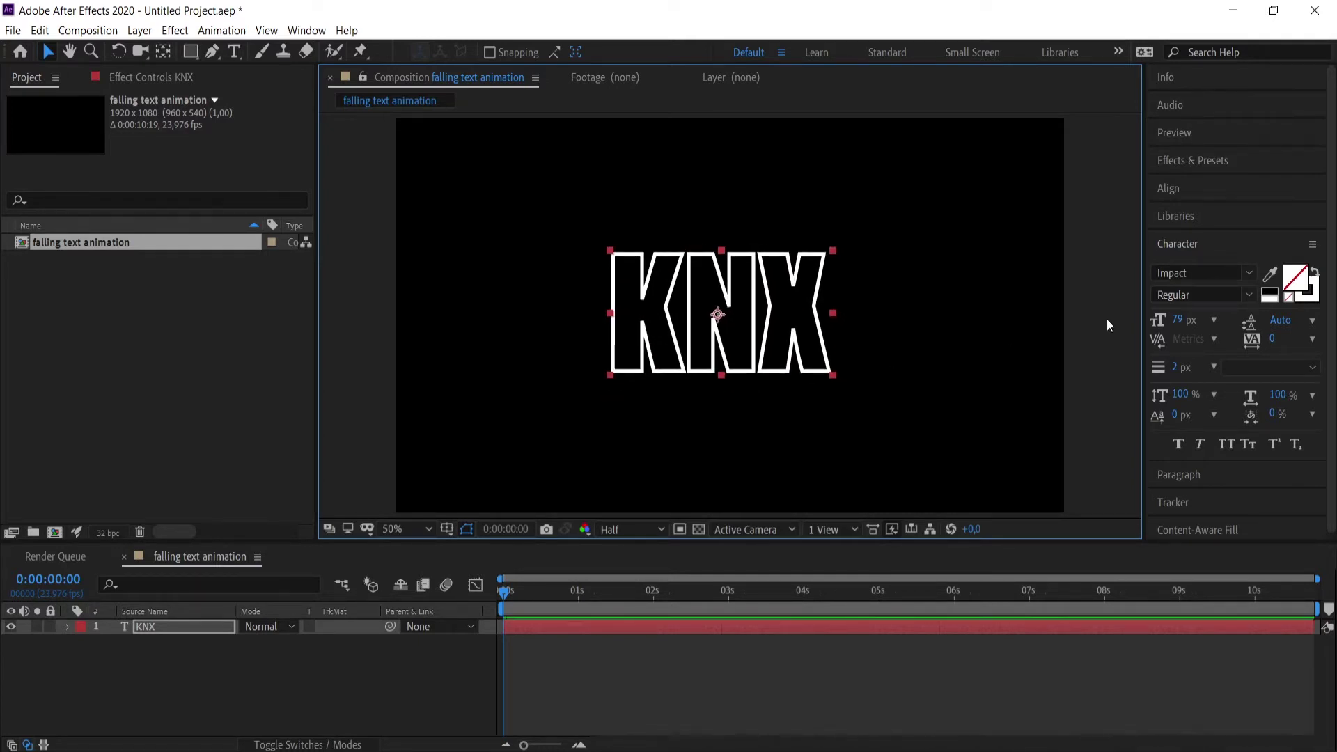
pyautogui.click(1184, 272)
pyautogui.click(322, 661)
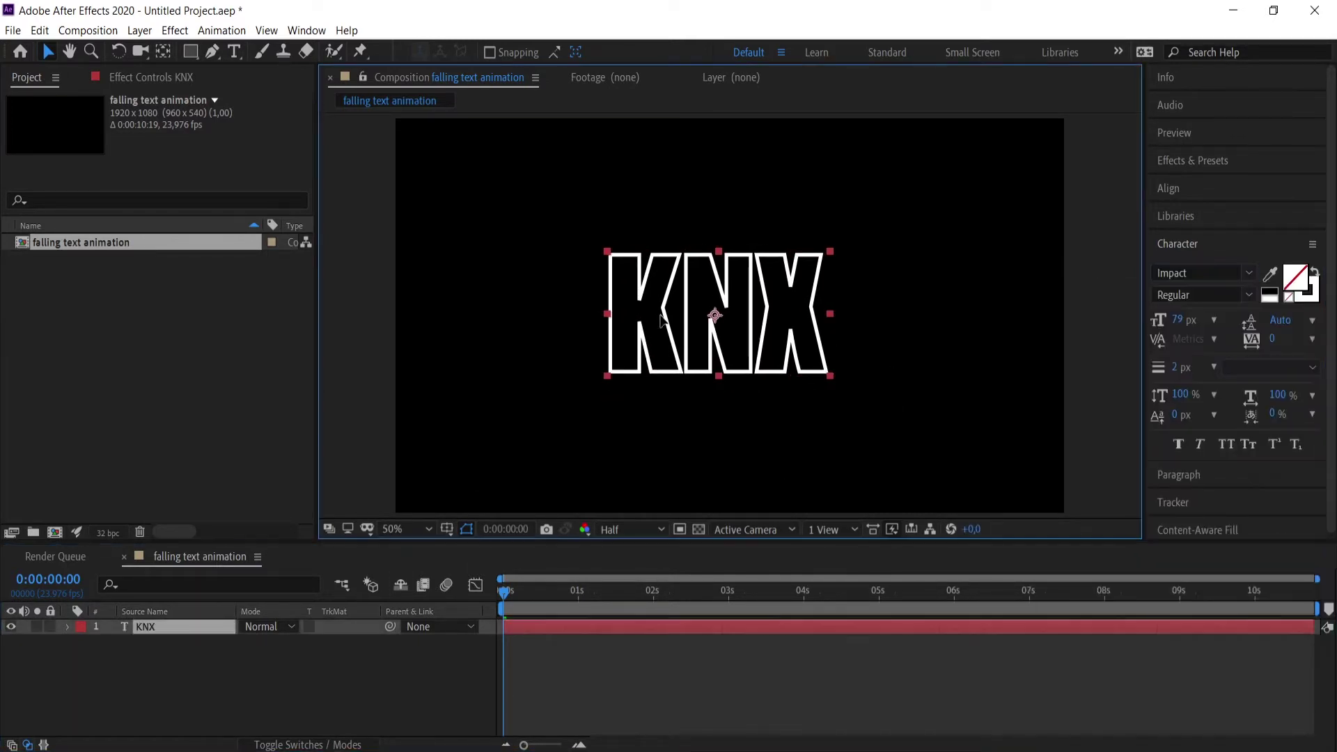
pyautogui.click(242, 662)
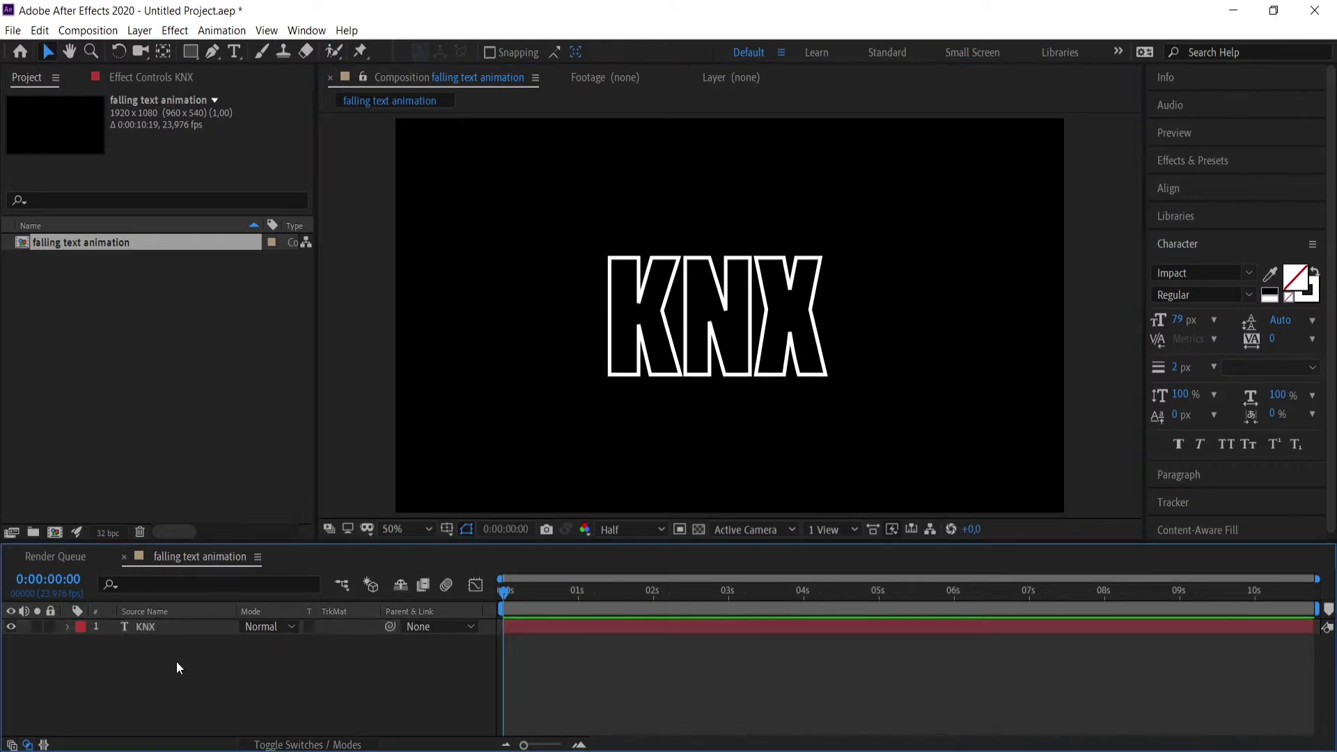
# Add a Position animator to the KNX text, test-scrub the offset, then undo it to 0,0,0.
pyautogui.click(157, 629)
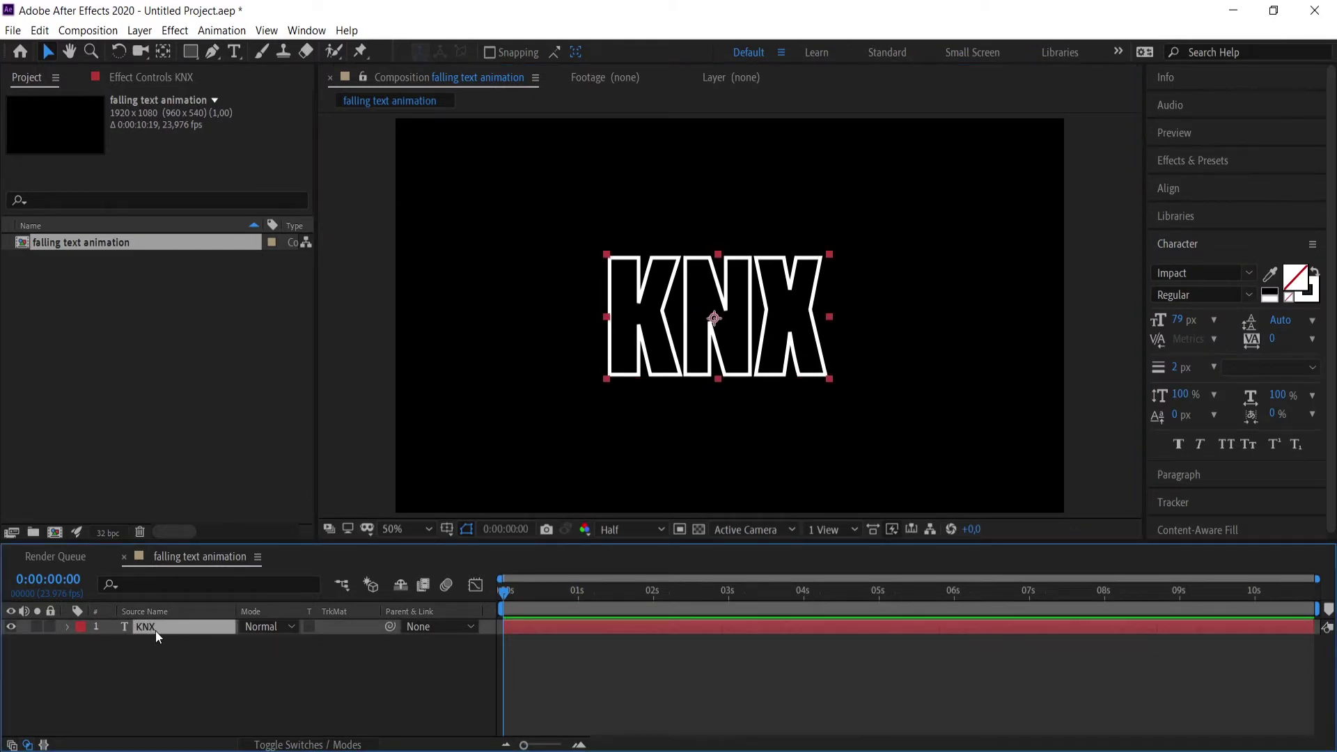
pyautogui.click(68, 626)
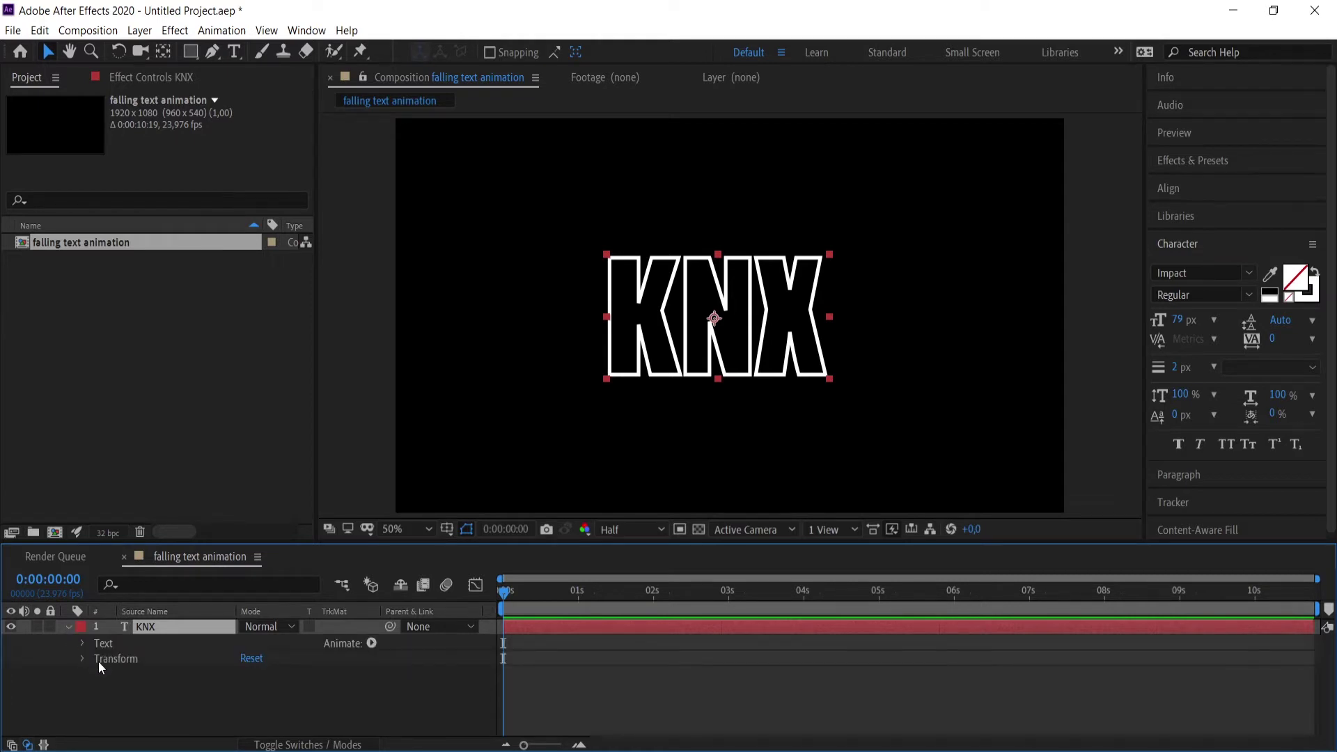
pyautogui.click(372, 643)
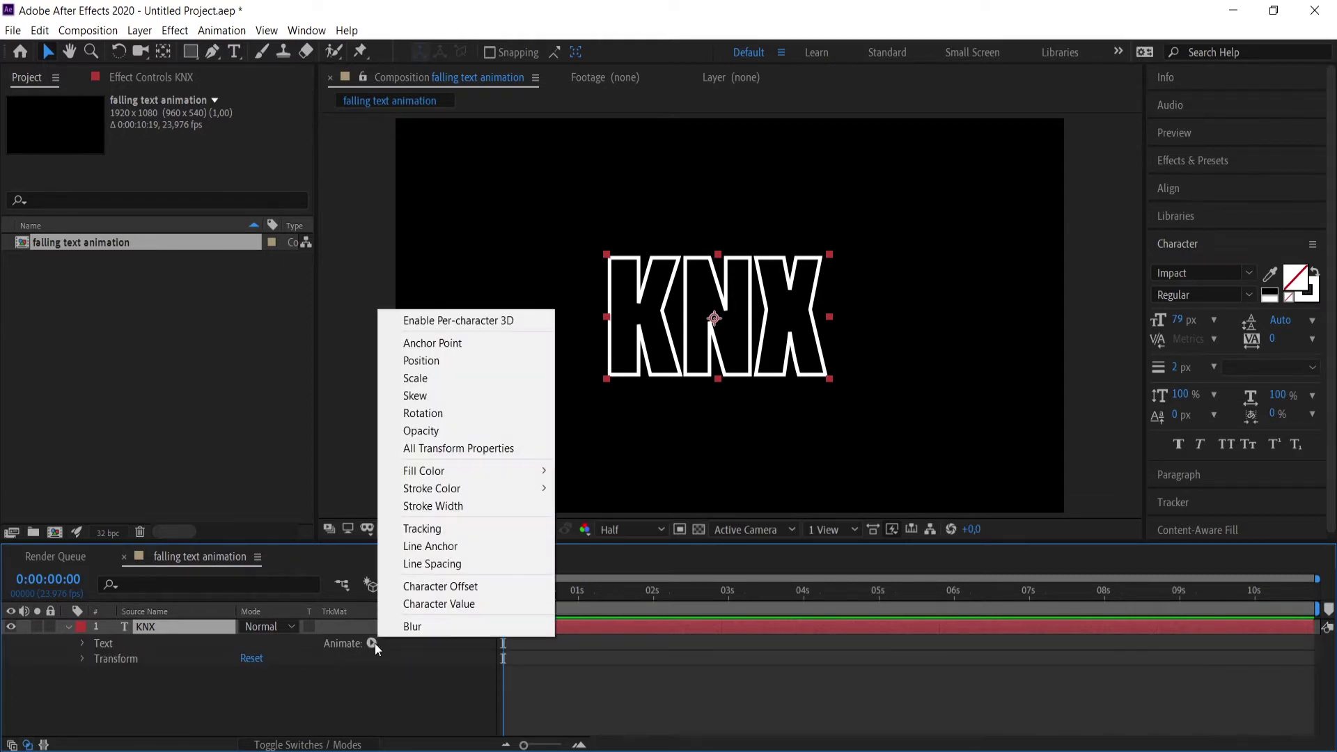
pyautogui.click(432, 362)
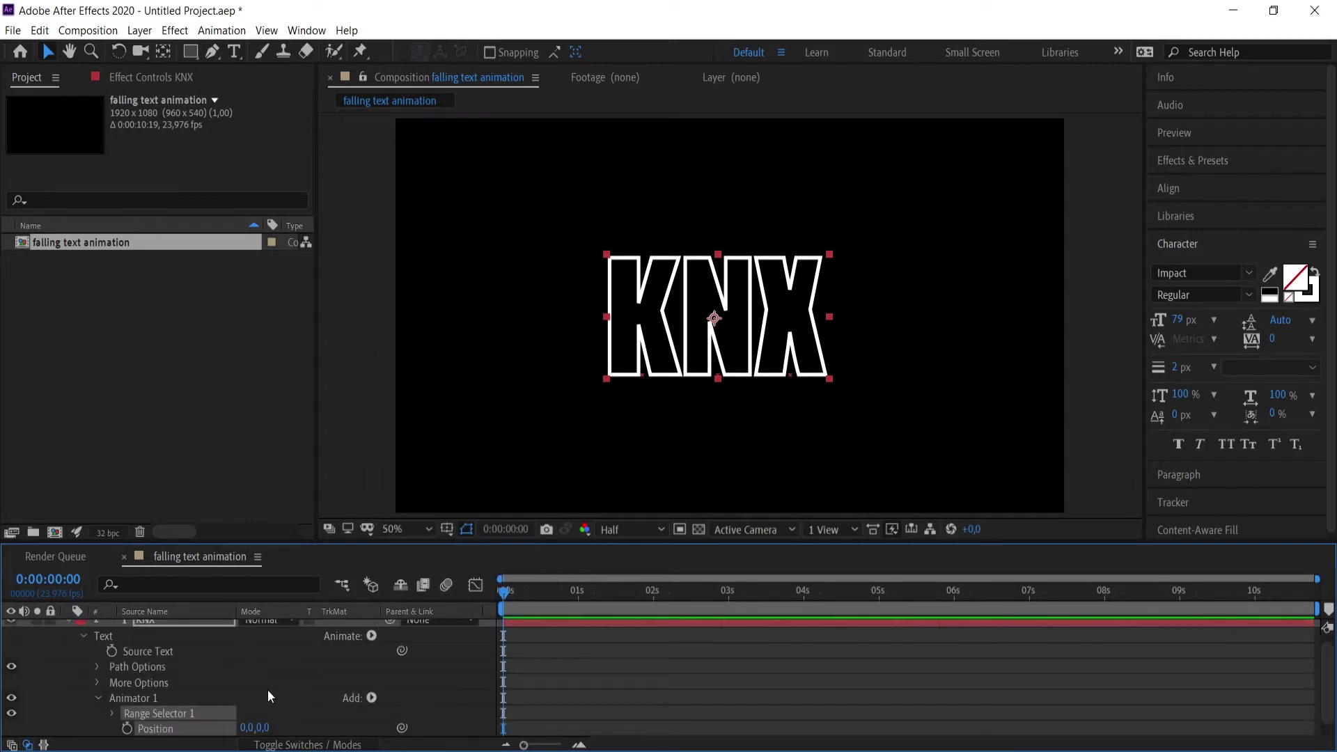
pyautogui.scroll(-1, 272, 680)
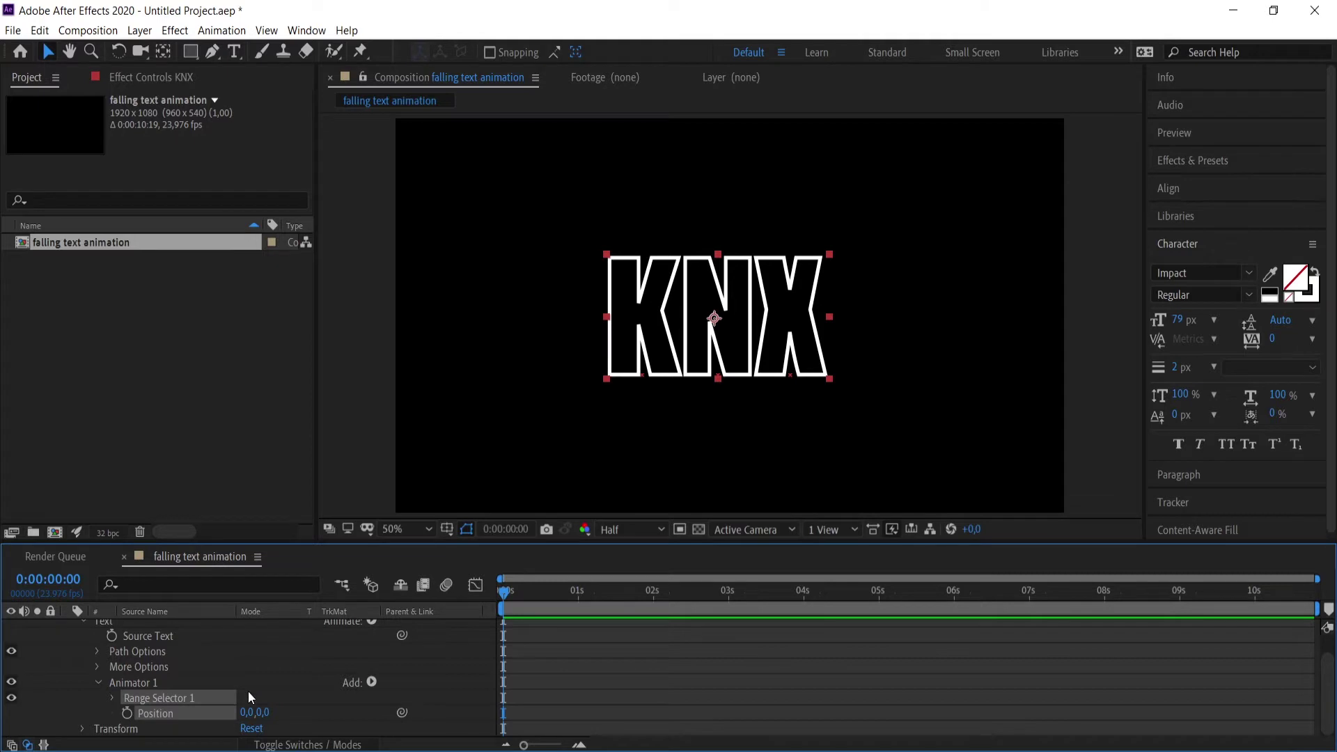
pyautogui.moveTo(253, 710); pyautogui.dragTo(255, 691)
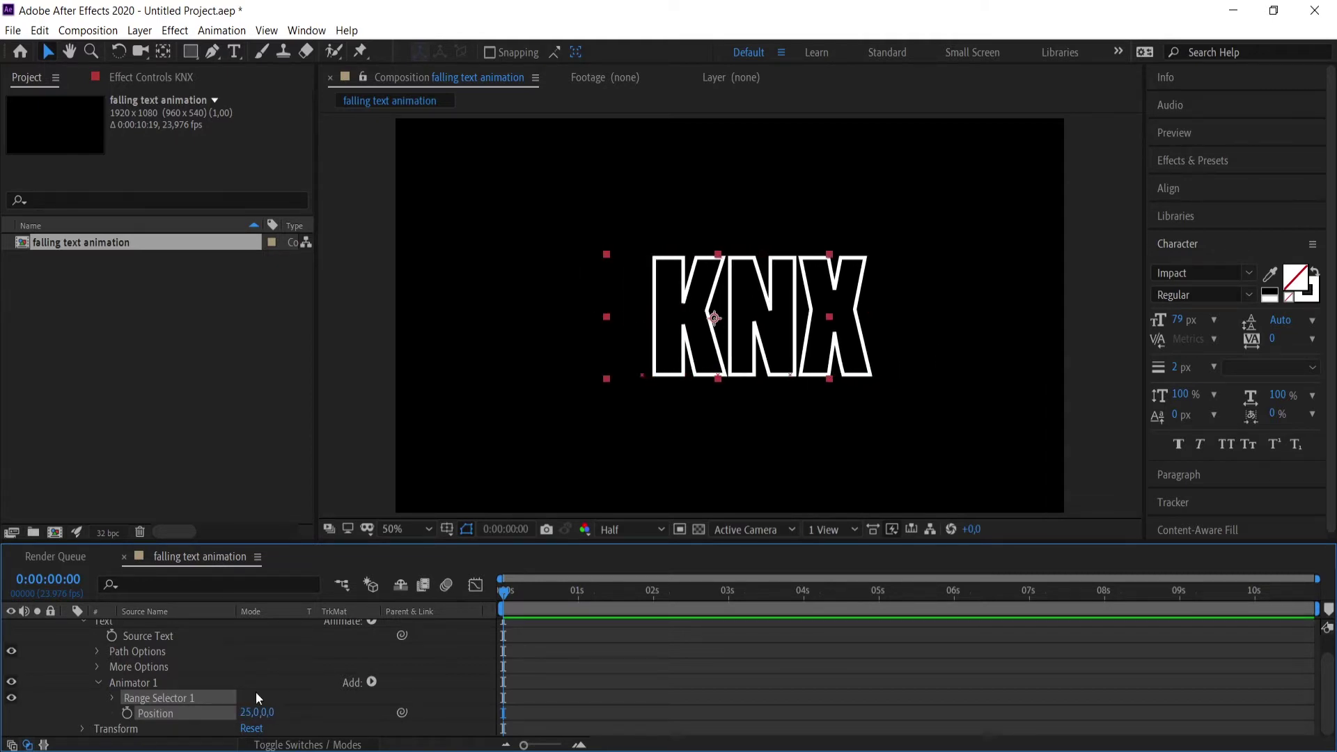
pyautogui.hotkey('ctrl', 'z')
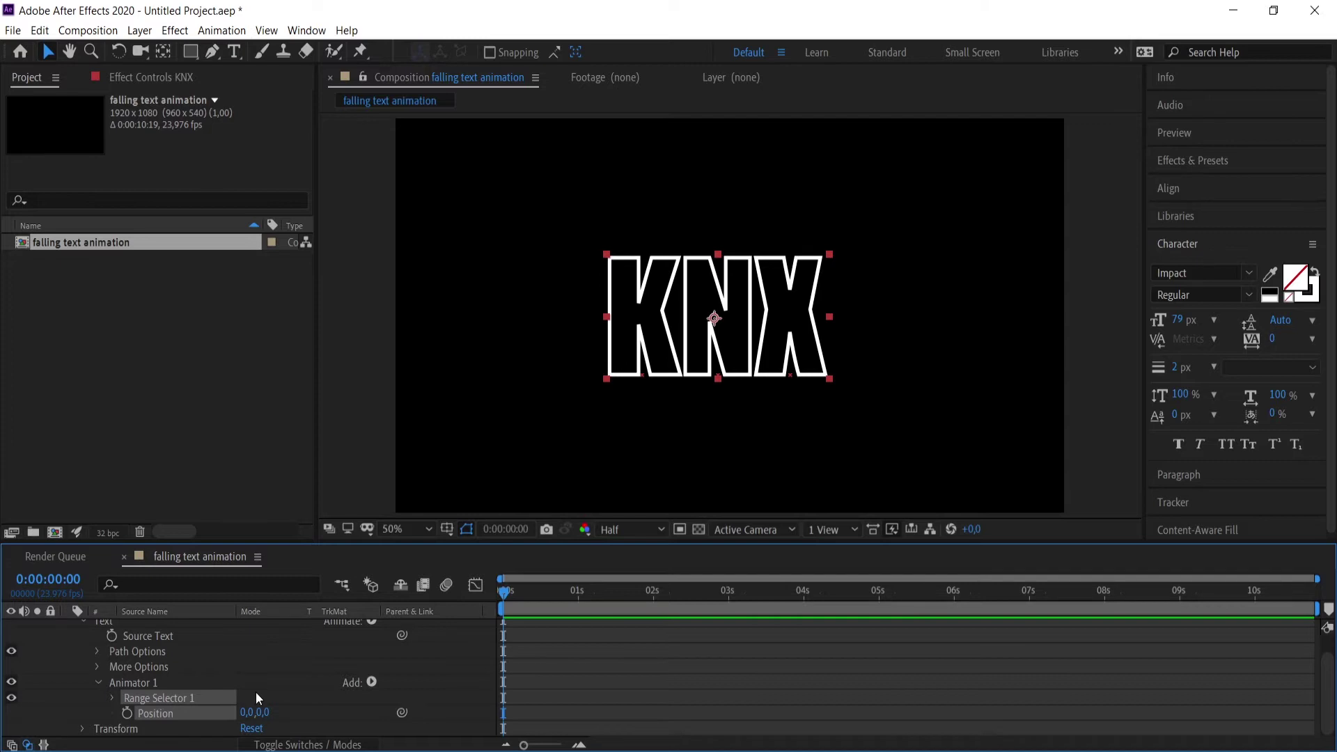
# Add an Expression selector to Animator 1 and open its Amount expression for editing.
pyautogui.click(373, 679)
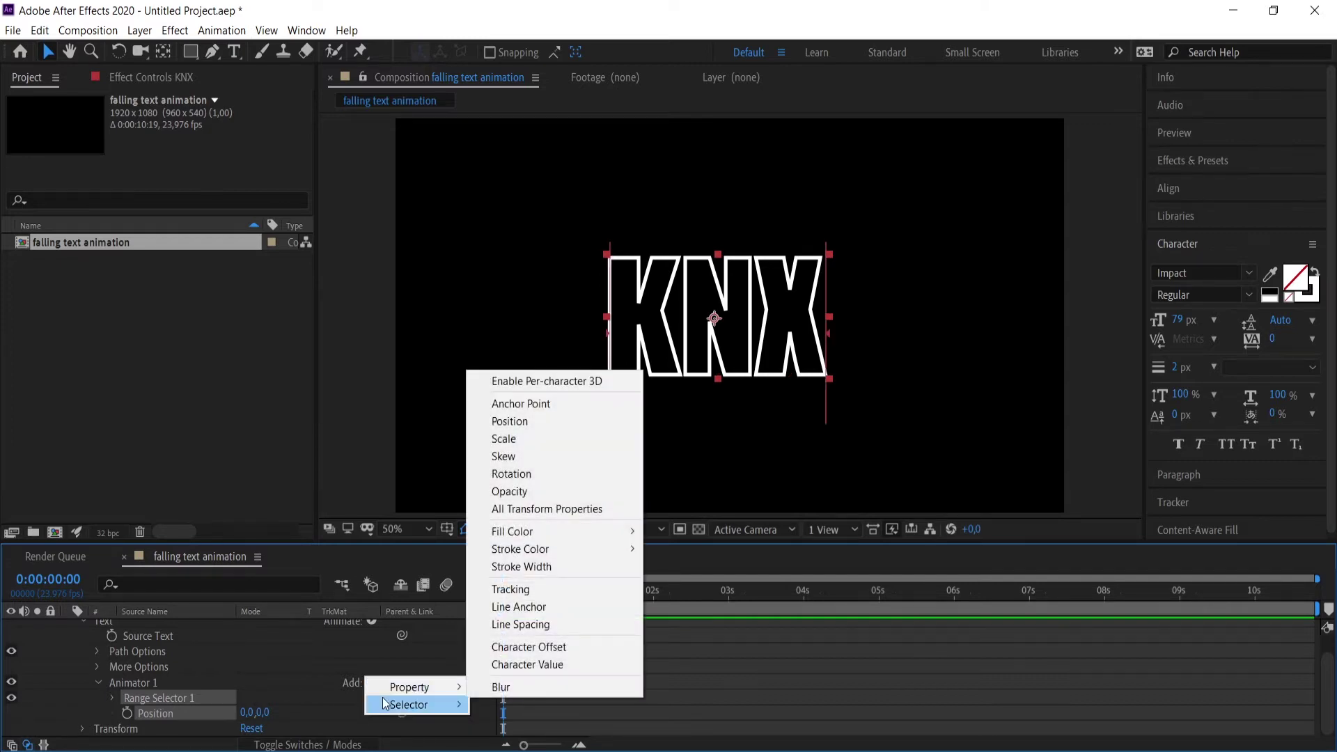
pyautogui.moveTo(427, 705)
pyautogui.click(515, 739)
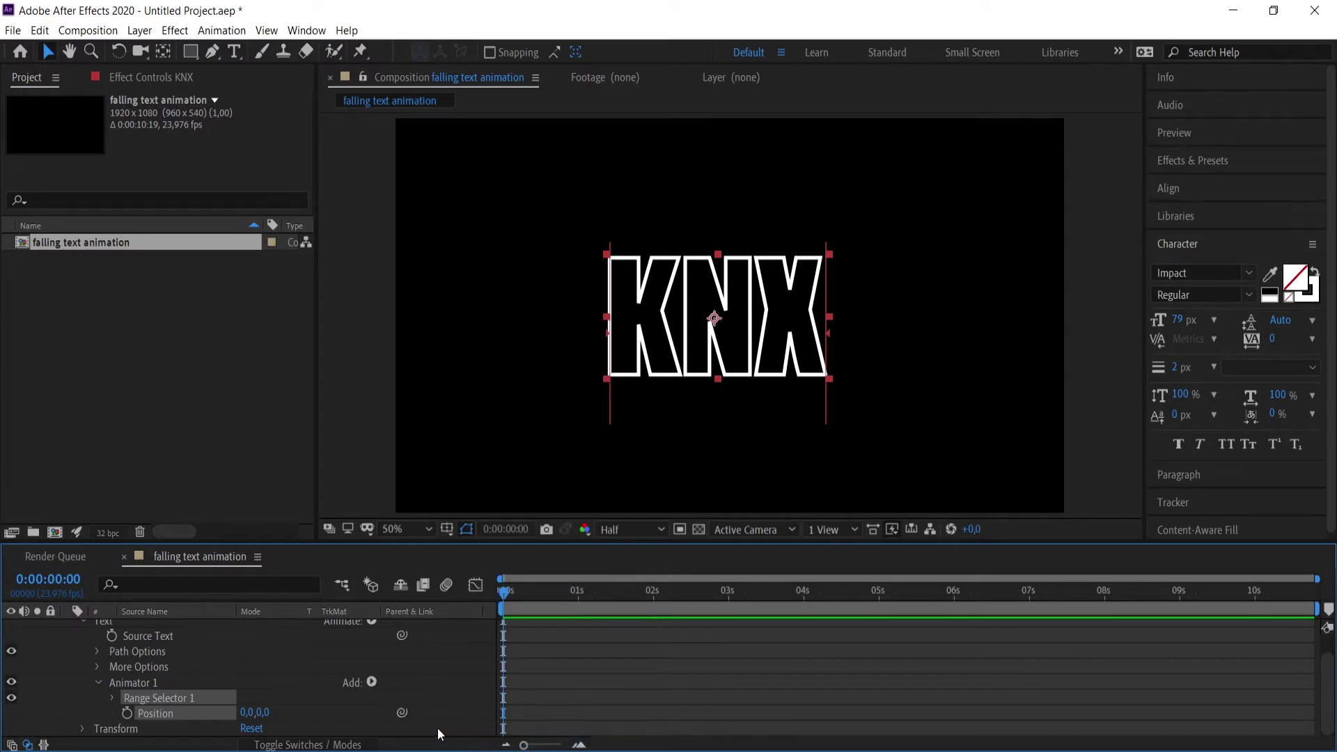
pyautogui.click(113, 697)
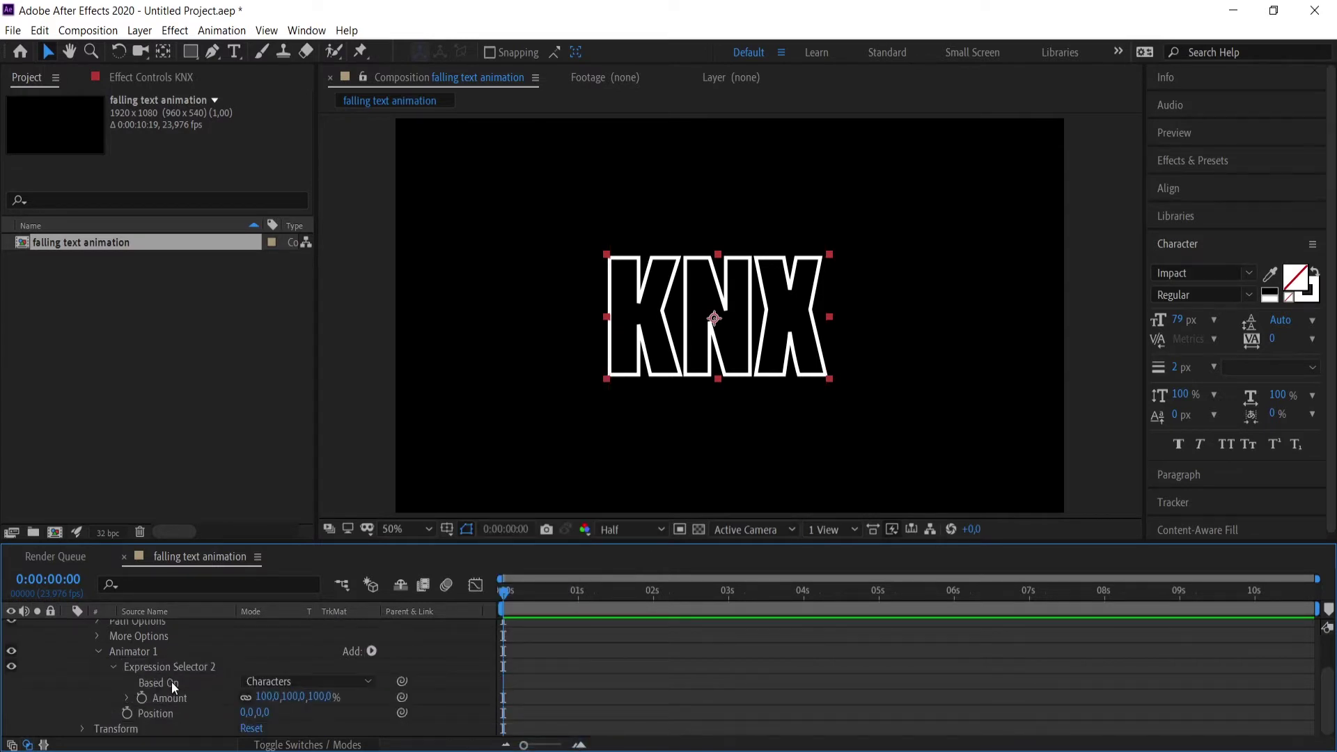
pyautogui.click(126, 698)
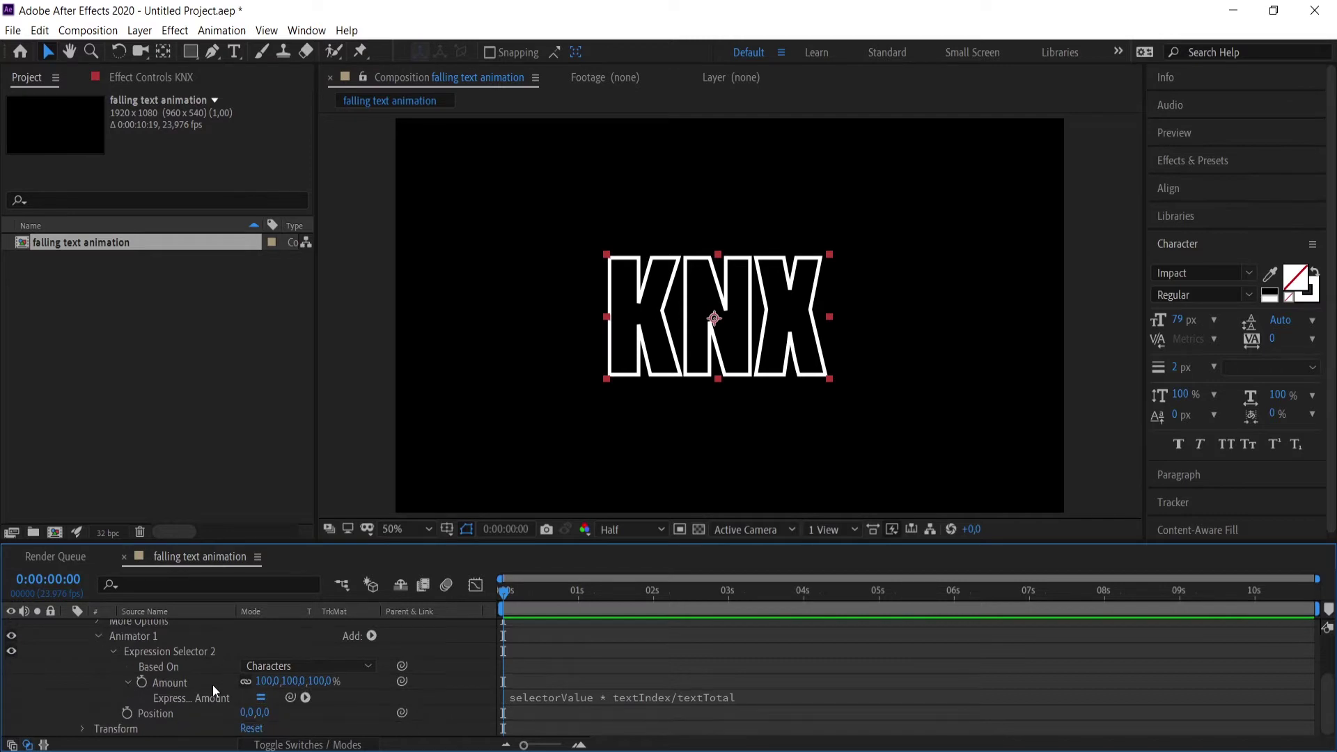
pyautogui.click(567, 698)
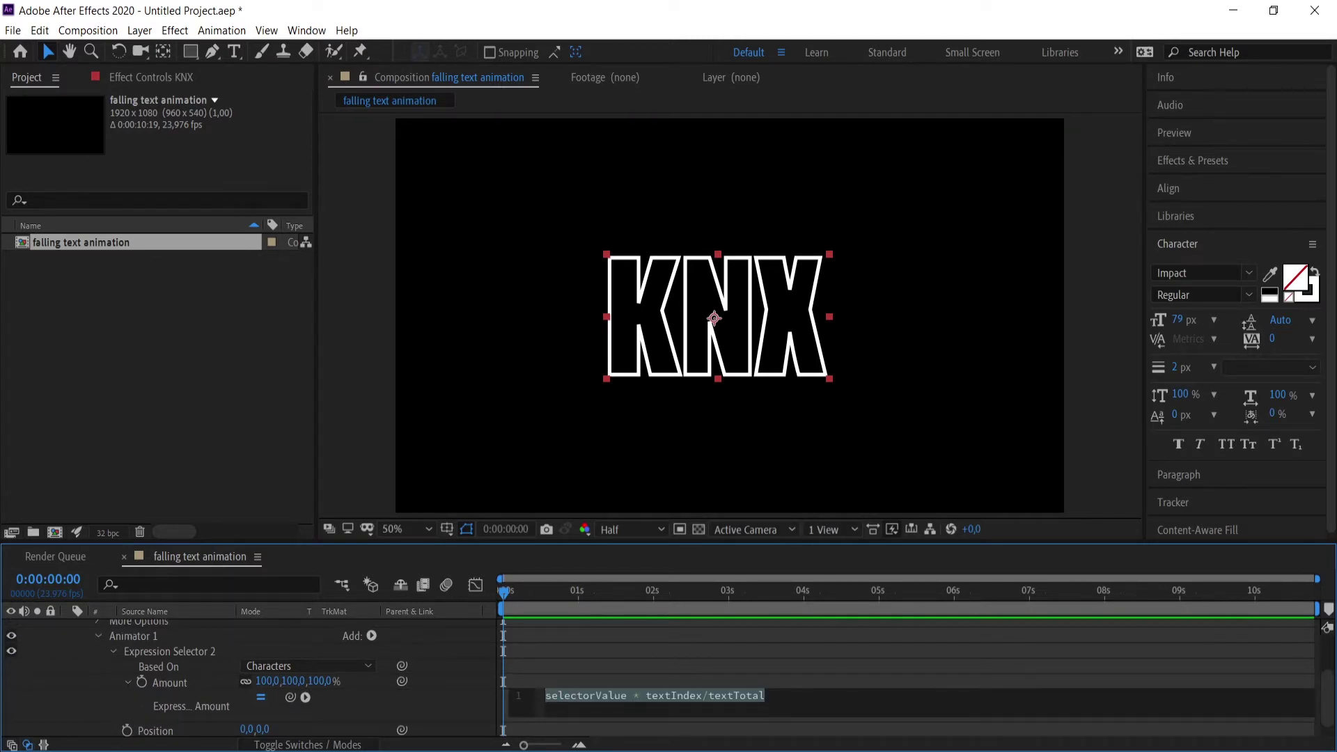
# Select and copy the code in bouncy text expression.txt, then hide the Notepad window.
pyautogui.click(487, 703)
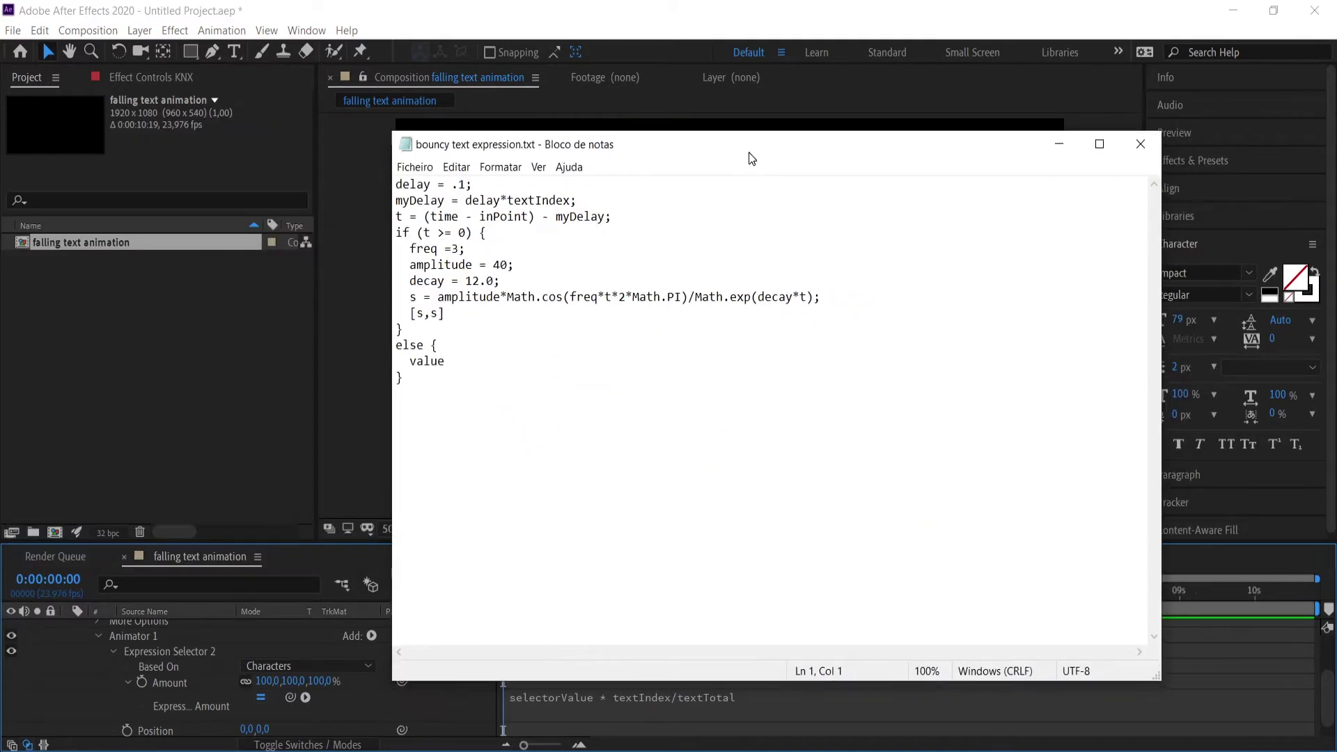
pyautogui.moveTo(746, 156); pyautogui.dragTo(826, 158)
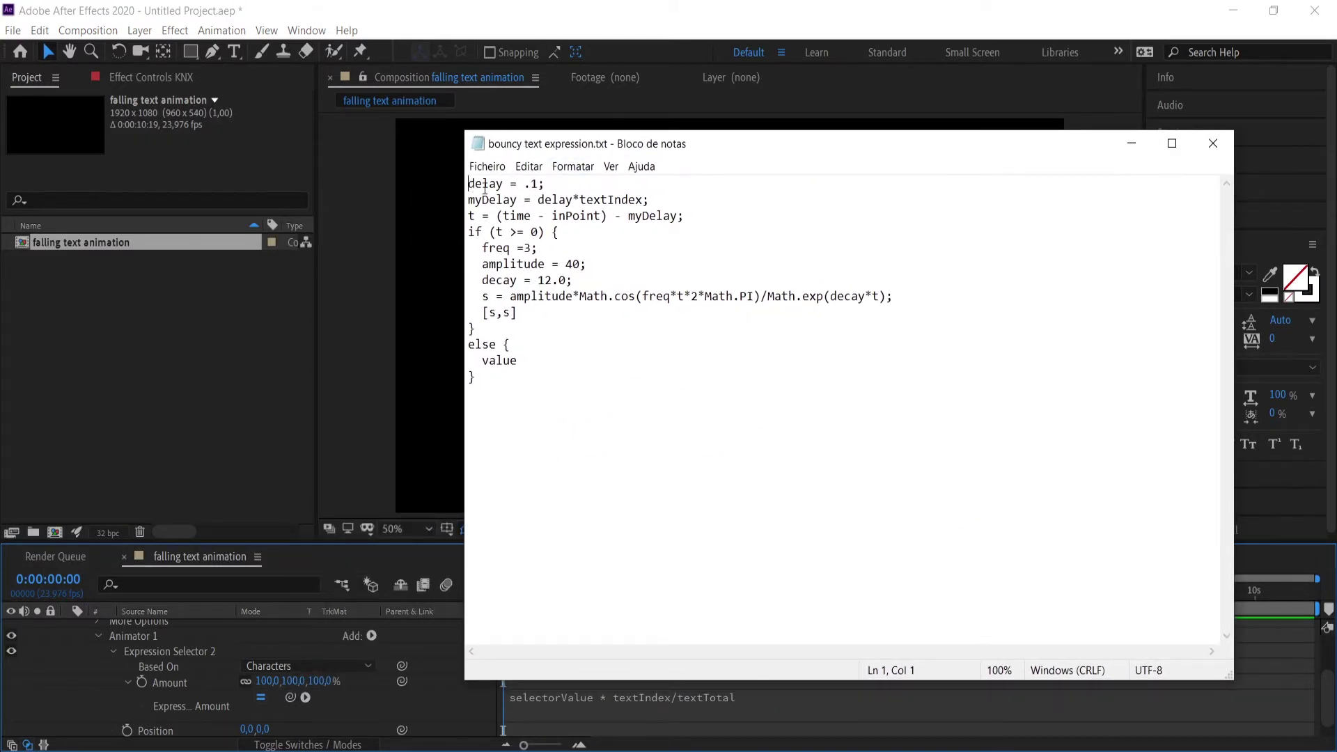
pyautogui.hotkey('ctrl', 'a')
pyautogui.click(1131, 143)
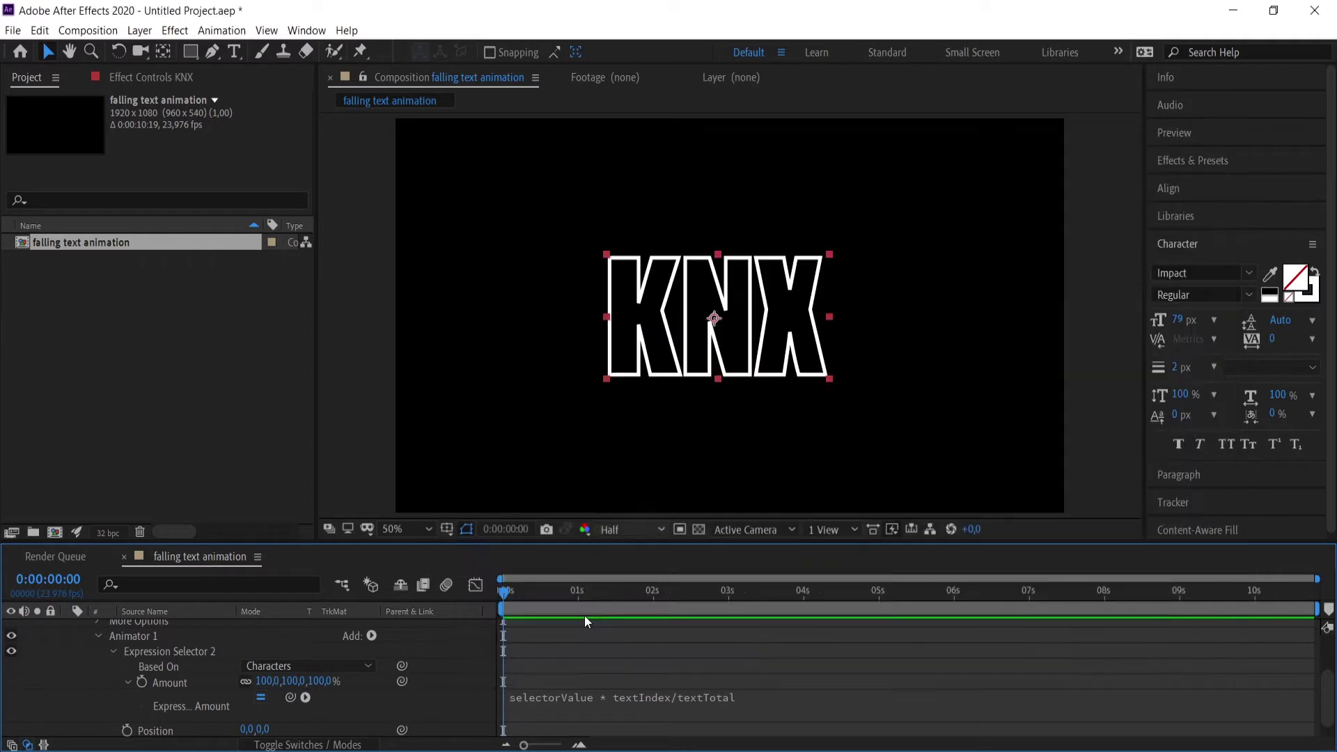
# Paste the bouncy delay code over Amount's default expression and play a preview.
pyautogui.click(542, 700)
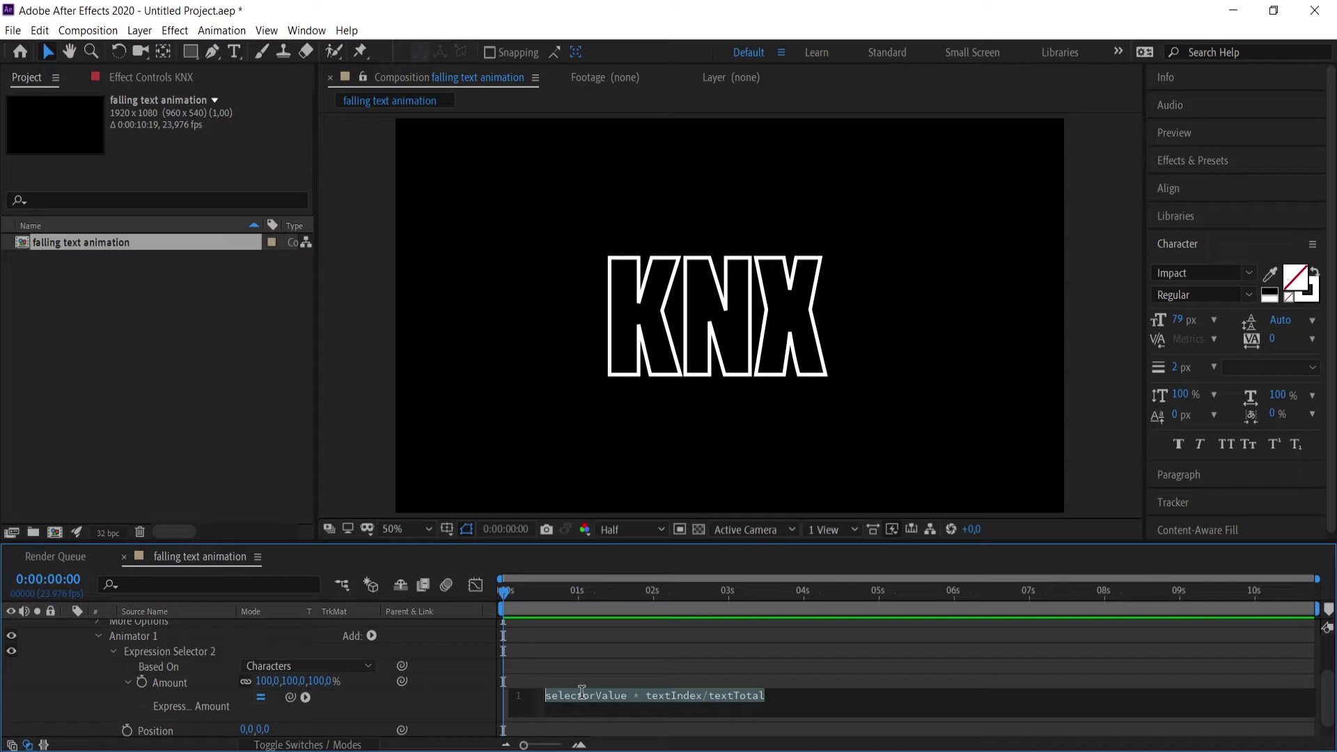
pyautogui.hotkey('ctrl', 'v')
pyautogui.click(616, 660)
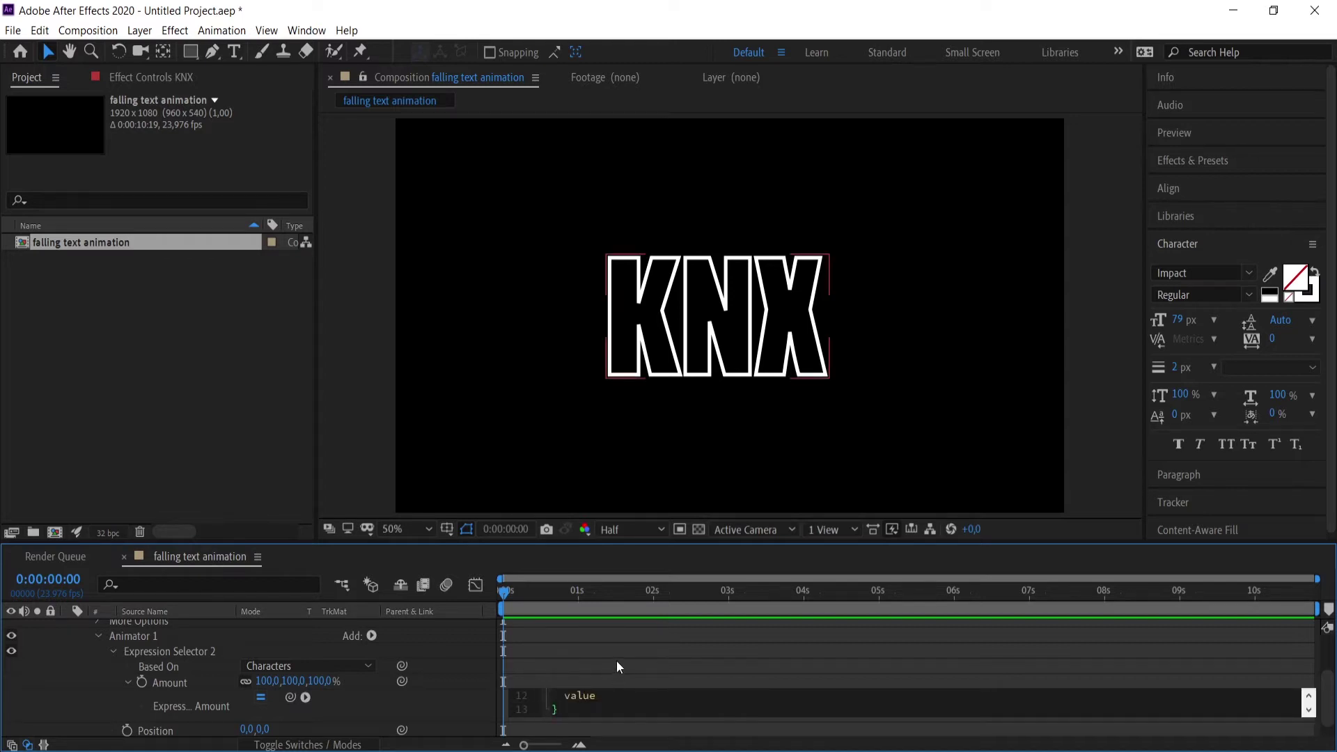
pyautogui.scroll(-1, 654, 670)
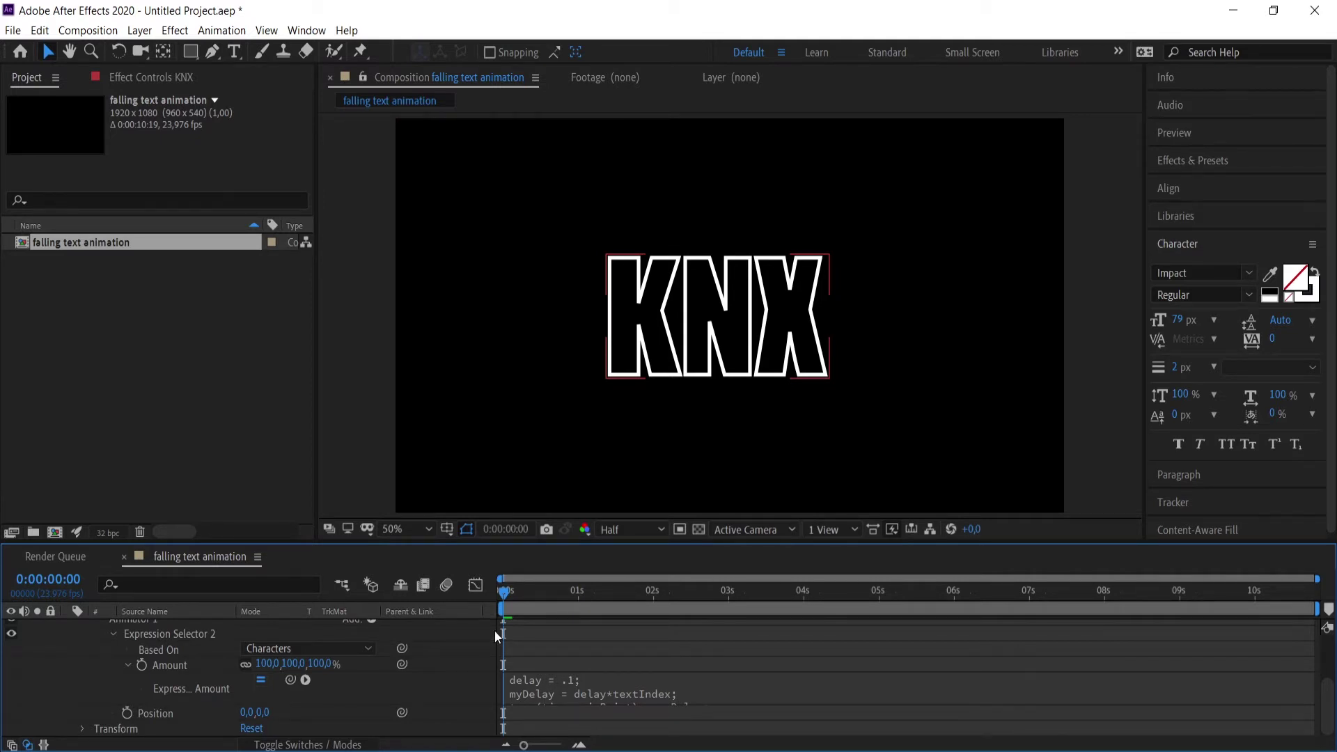
pyautogui.press('space')
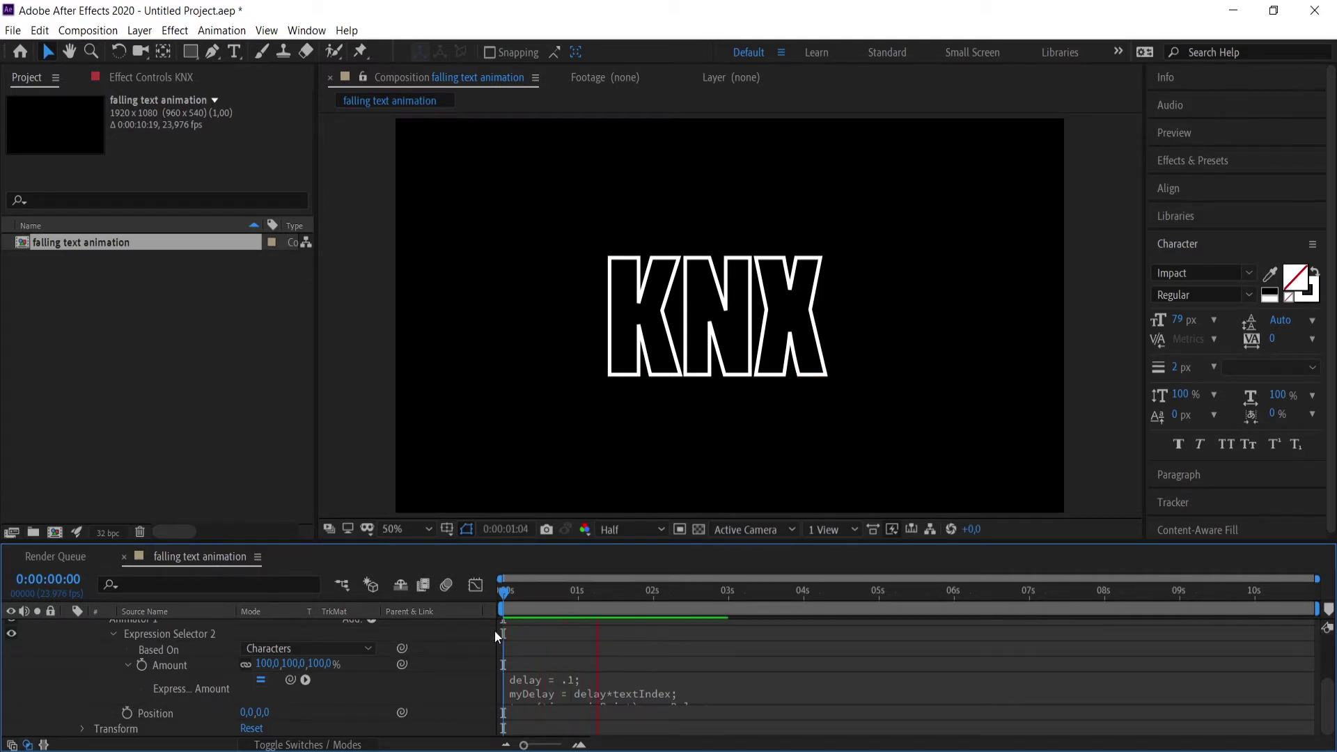
# Scrub the animator's Position X offset and preview the KNX letters falling into place.
pyautogui.press('space')
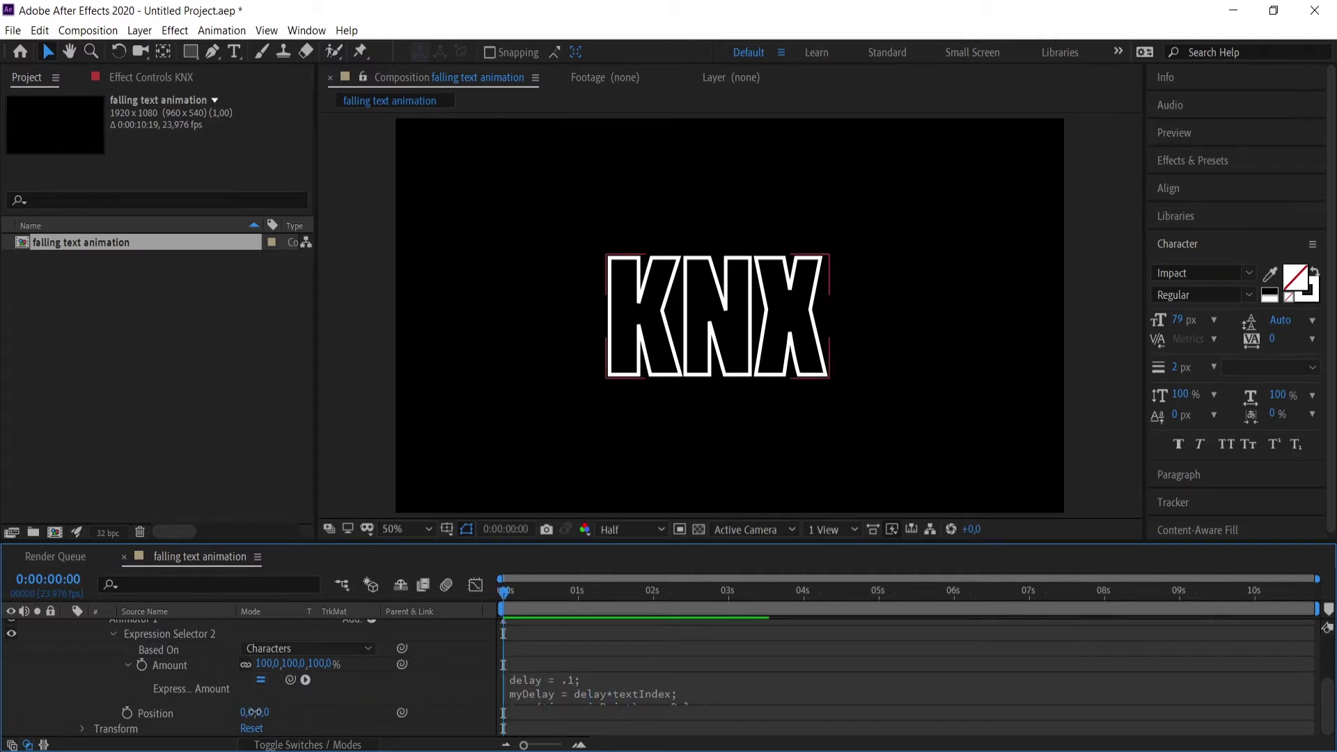
pyautogui.moveTo(254, 712)
pyautogui.mouseDown()
pyautogui.moveTo(270, 714)
pyautogui.moveTo(143, 708)
pyautogui.mouseUp()
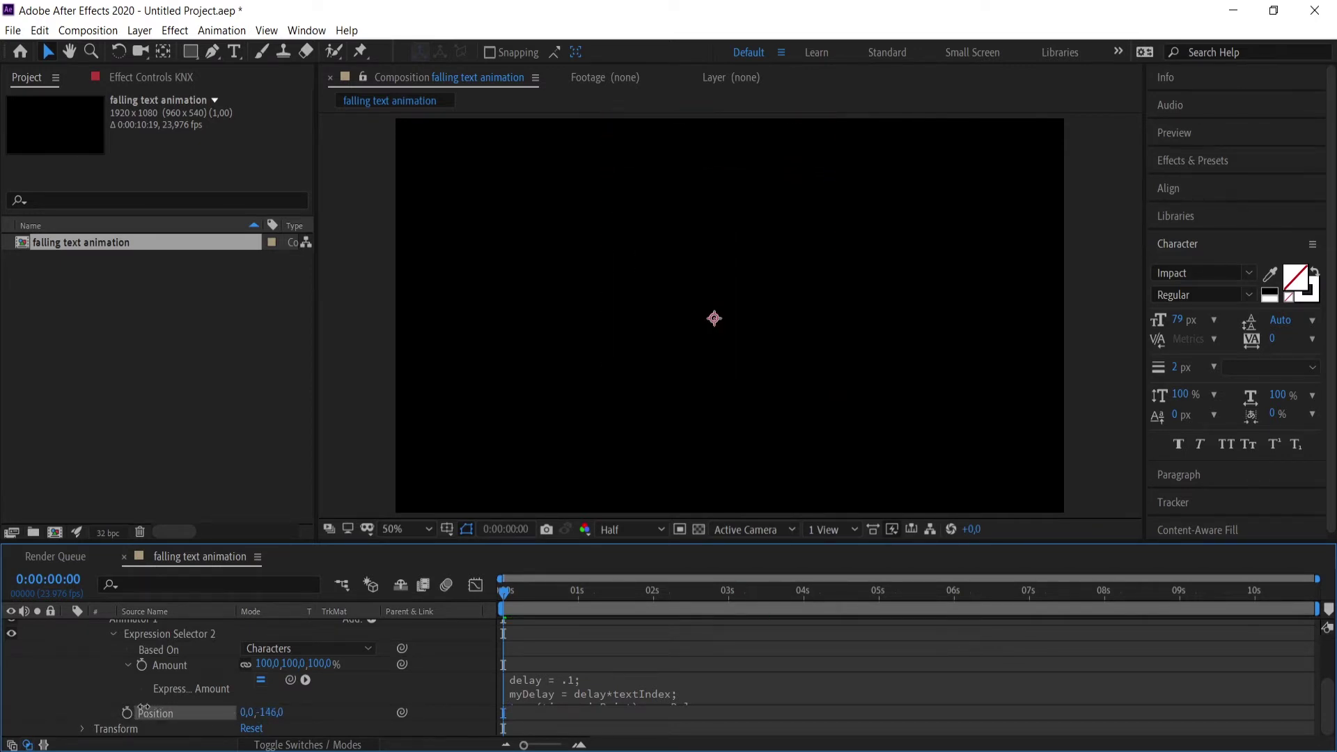
pyautogui.press('space')
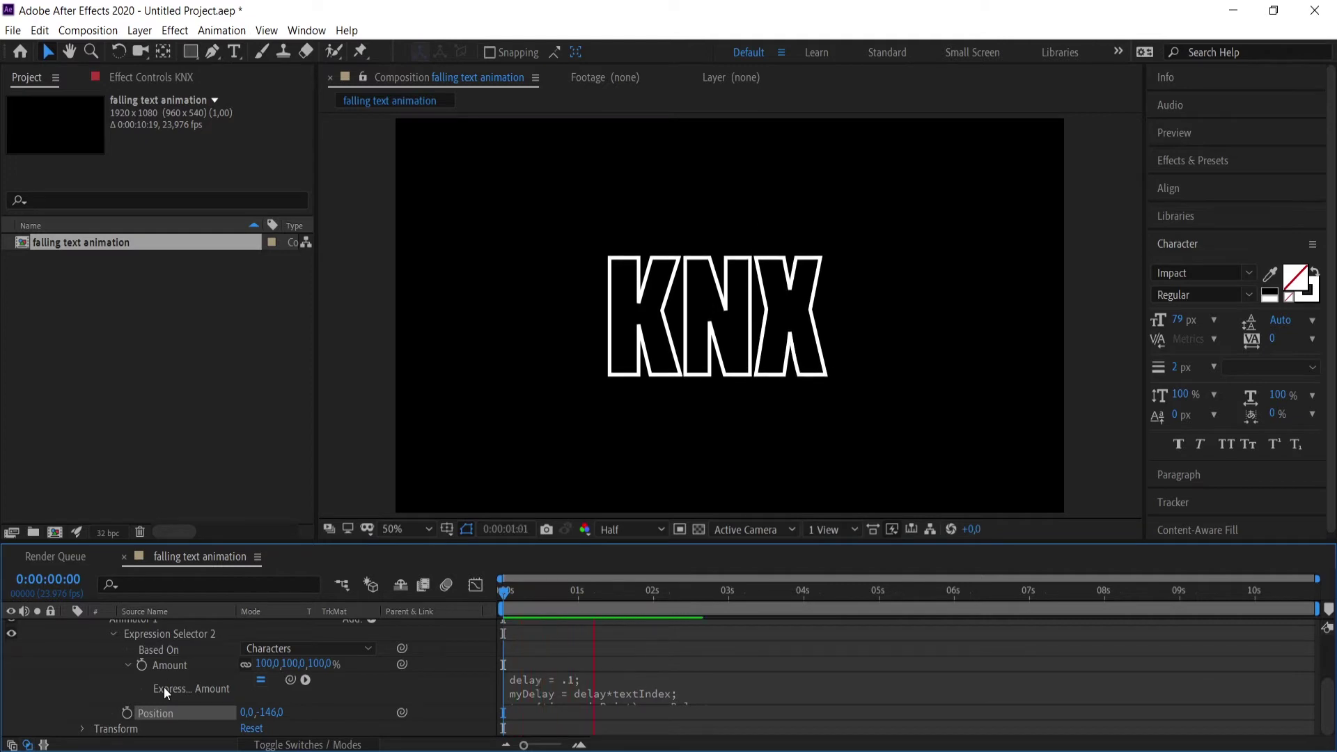
pyautogui.press('space')
# Set the animator Position offset to -254, 0 and preview the letters sliding in from the left.
pyautogui.click(265, 712)
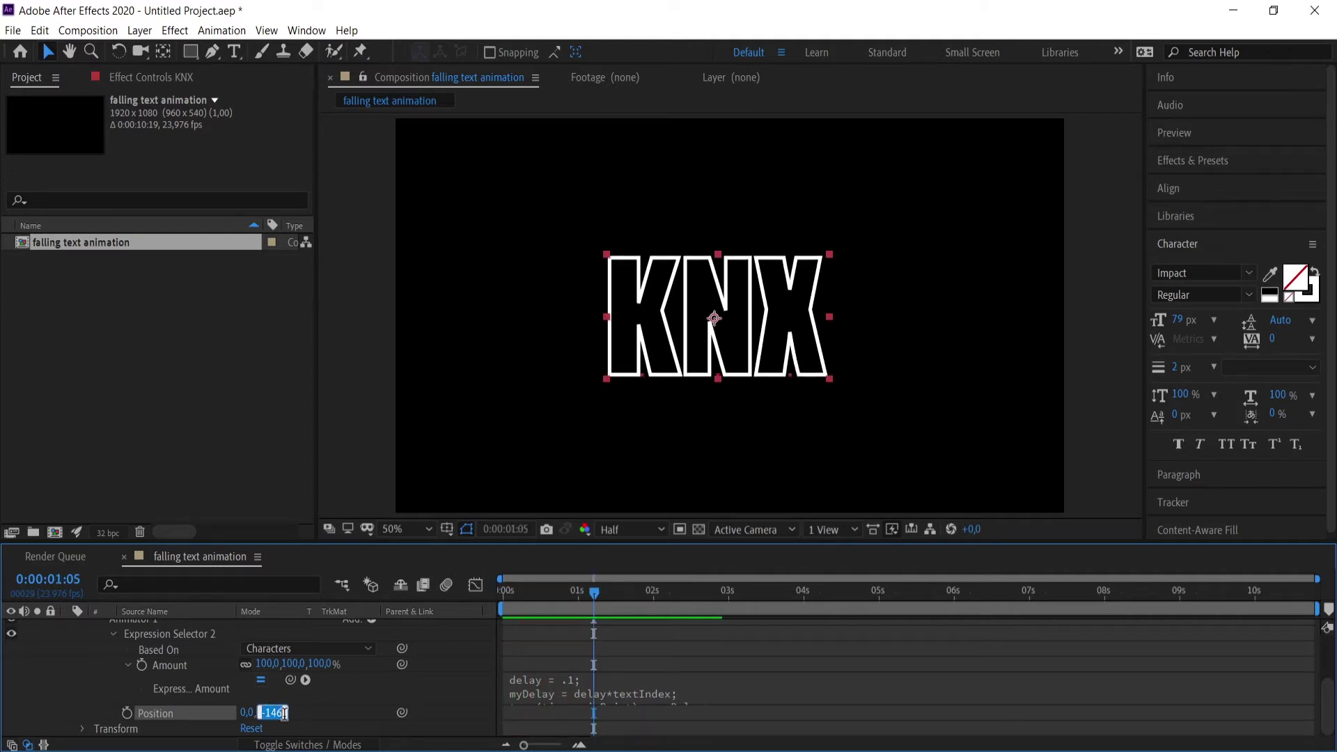
pyautogui.write('0')
pyautogui.press('Return')
pyautogui.moveTo(245, 712); pyautogui.dragTo(112, 727)
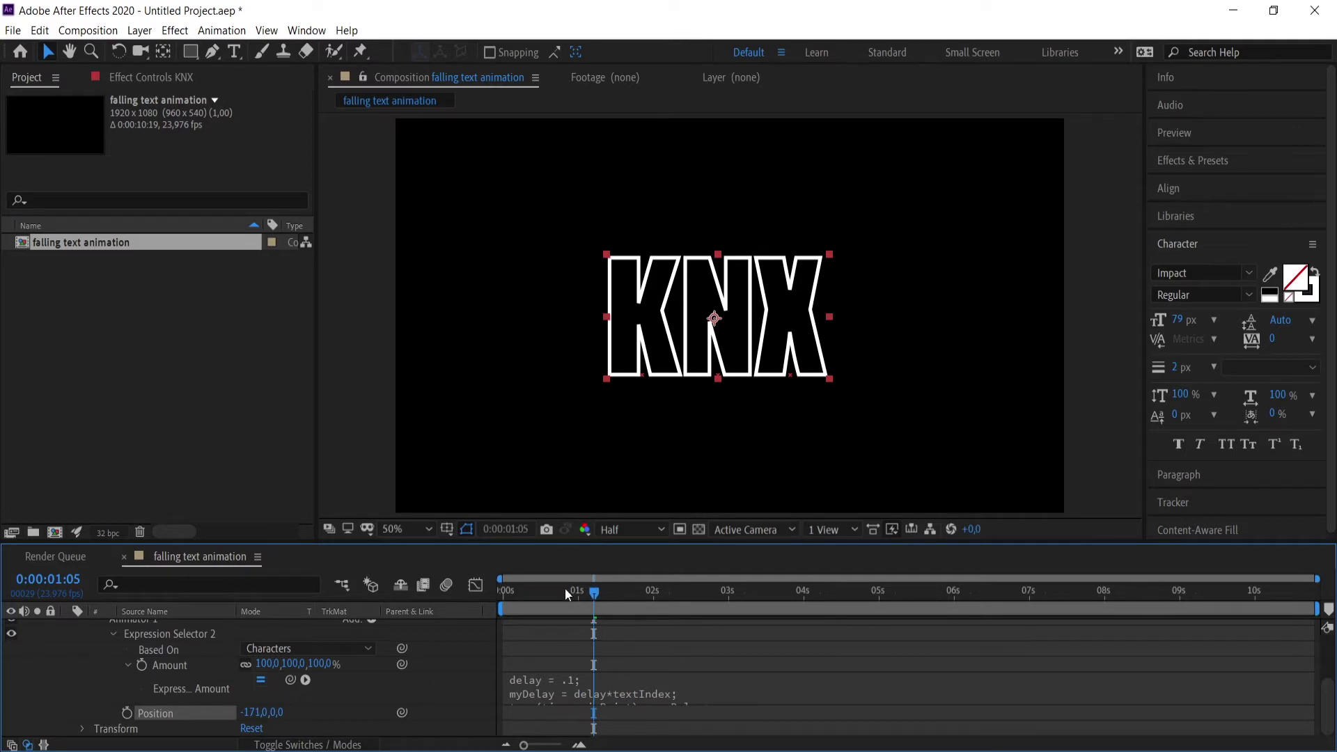
pyautogui.click(504, 591)
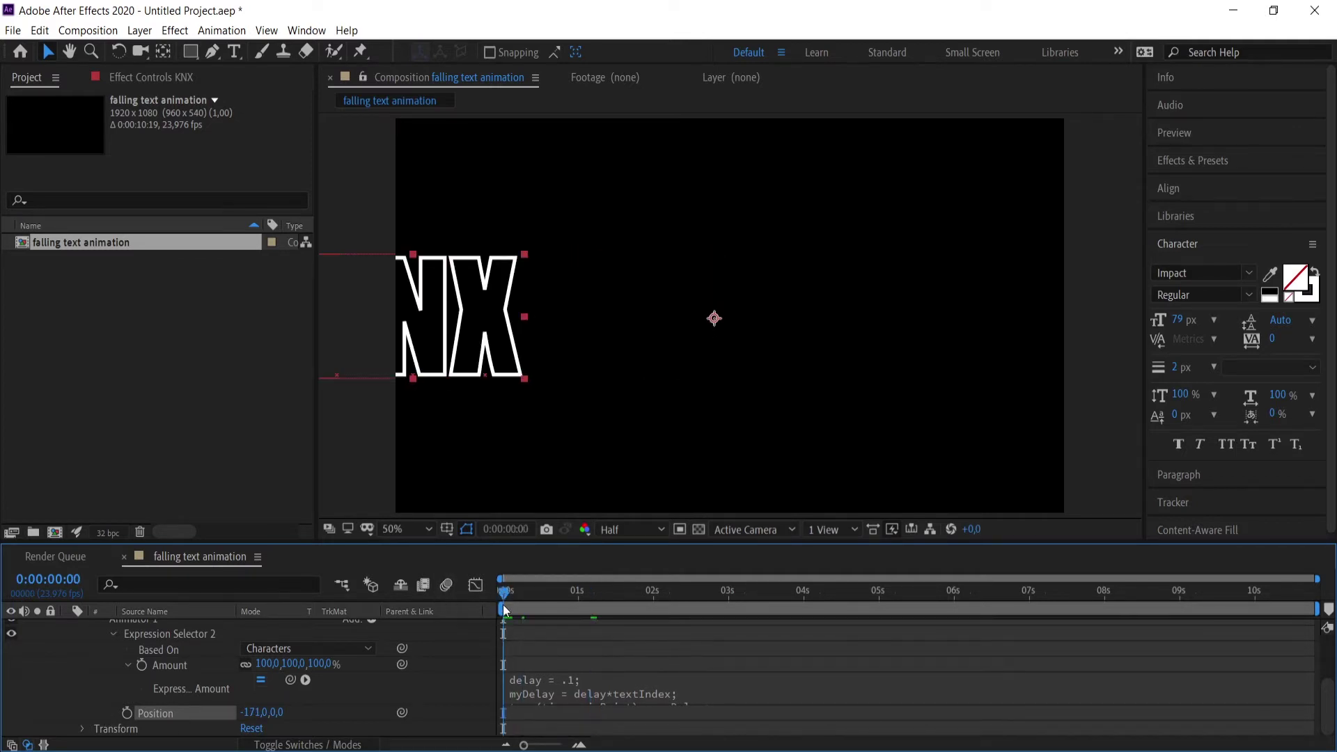
pyautogui.moveTo(504, 593); pyautogui.dragTo(495, 607)
pyautogui.moveTo(253, 712); pyautogui.dragTo(177, 713)
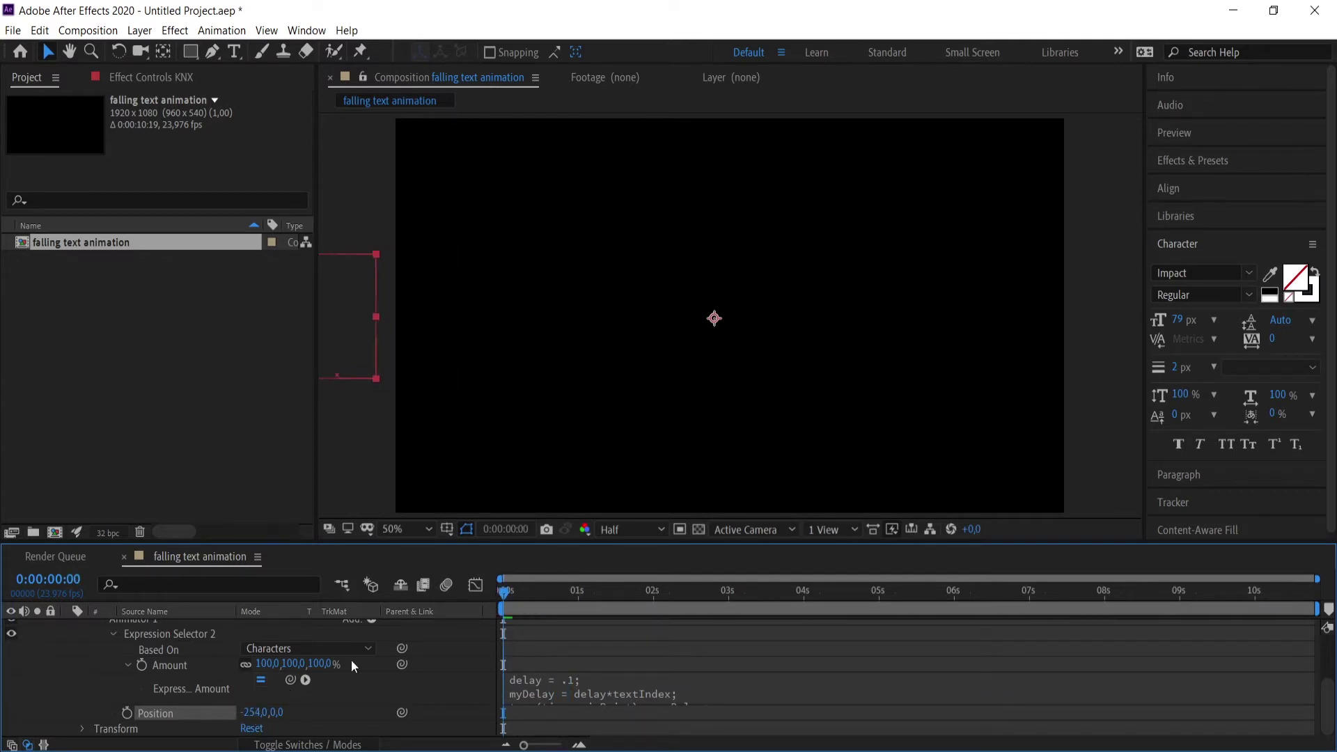
pyautogui.press('space')
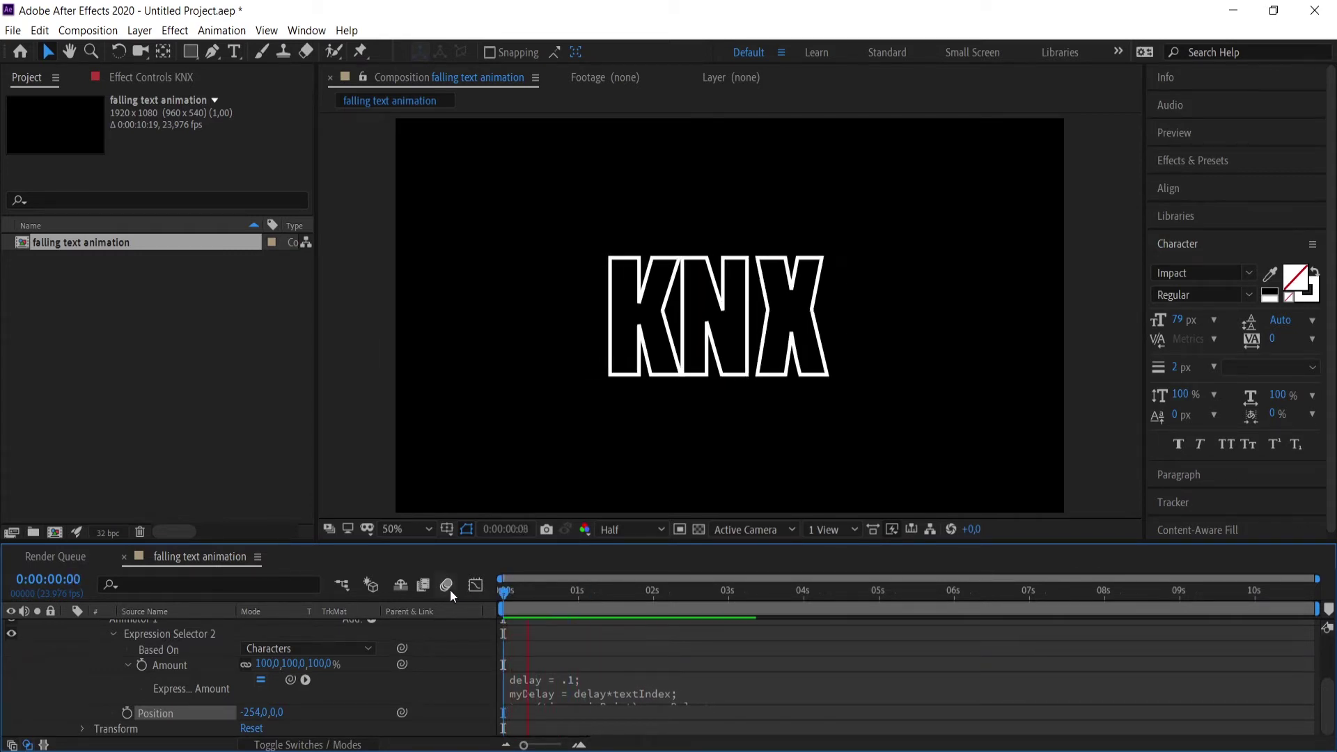
pyautogui.press('space')
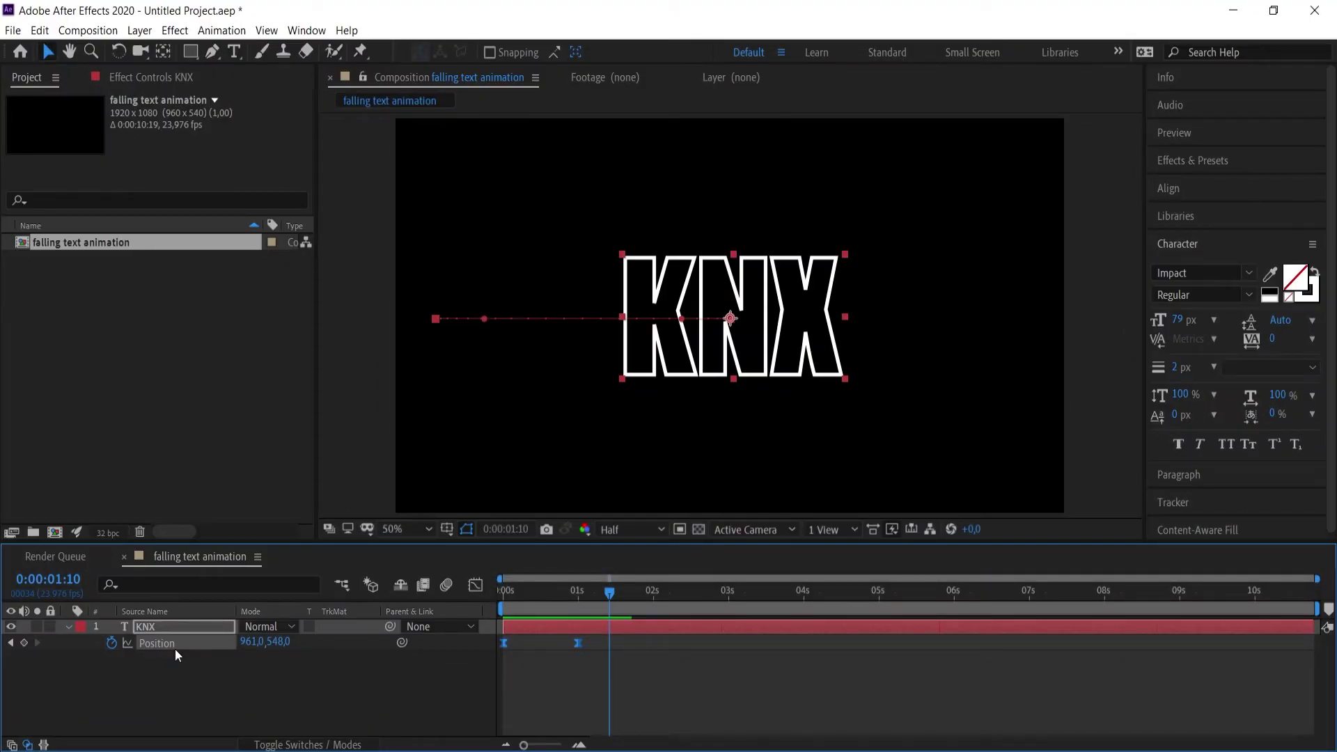
# Undo the KNX Position keyframes and collapse the KNX layer's properties in the timeline.
pyautogui.hotkey('ctrl', 'z')
pyautogui.click(264, 673)
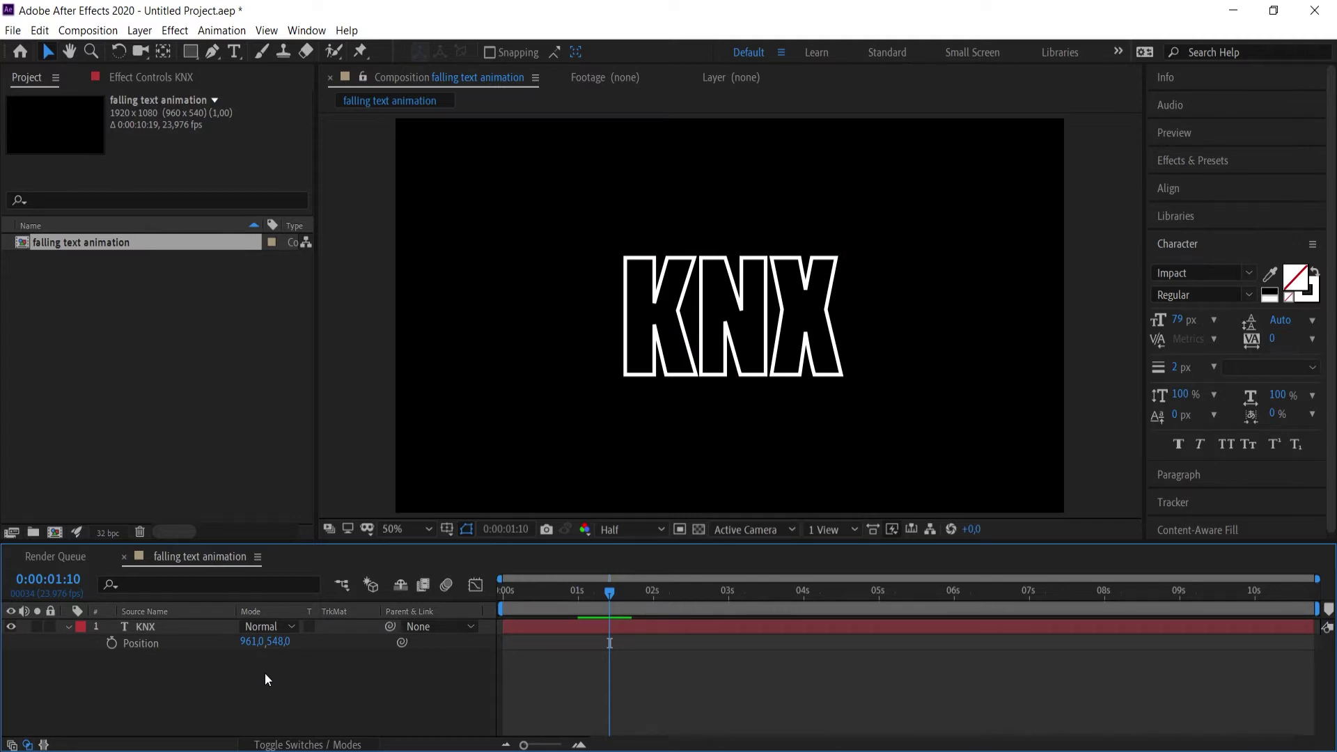
pyautogui.click(185, 627)
pyautogui.click(69, 626)
pyautogui.click(182, 671)
pyautogui.click(188, 628)
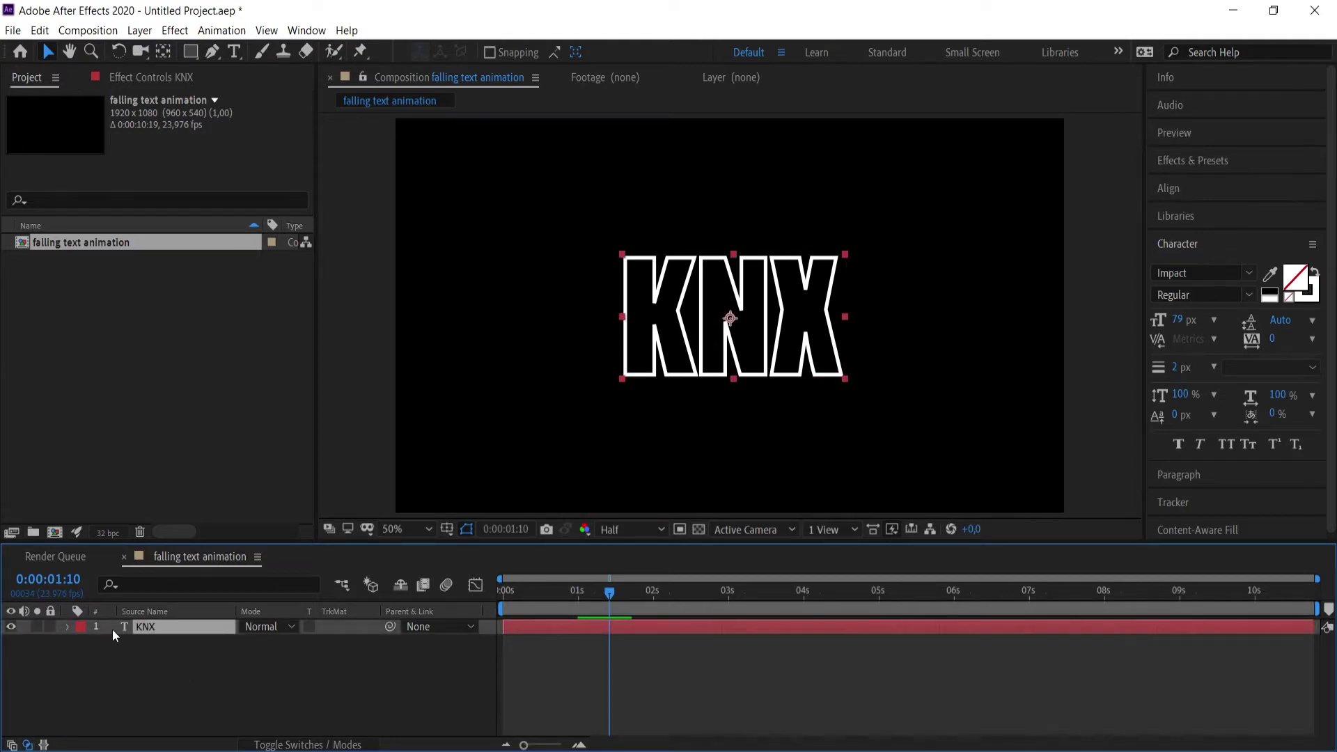
# Delete the KNX layer and add a new SUBSCREVAM text layer, nudged slightly left.
pyautogui.press('Delete')
pyautogui.rightClick(170, 634)
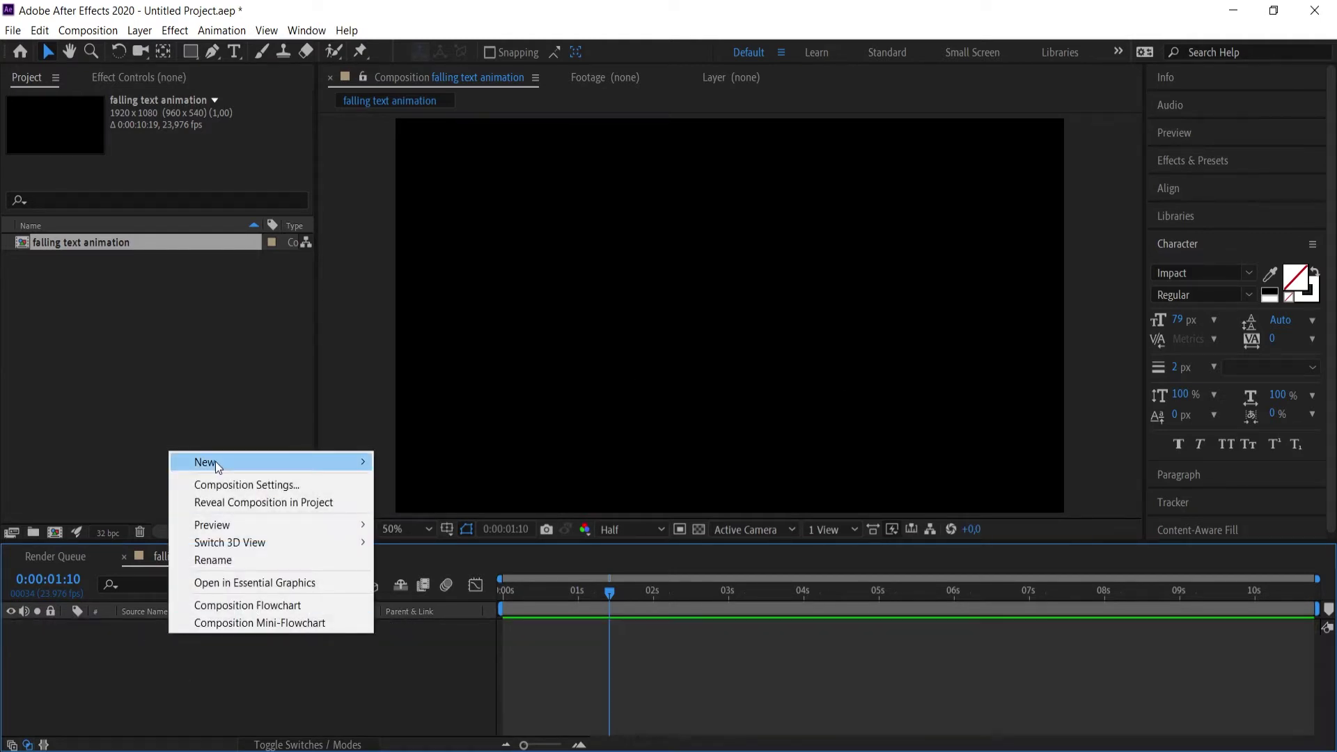
pyautogui.moveTo(215, 461)
pyautogui.click(421, 485)
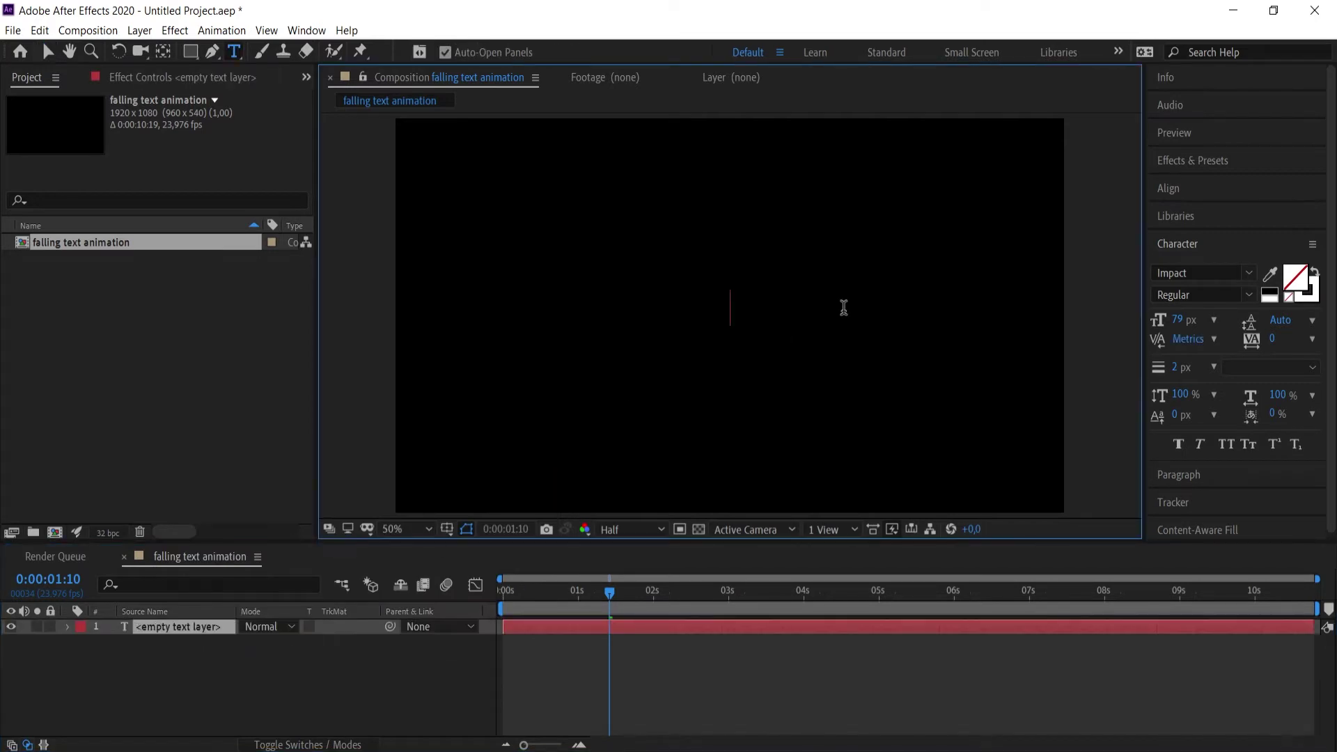
pyautogui.write('SU')
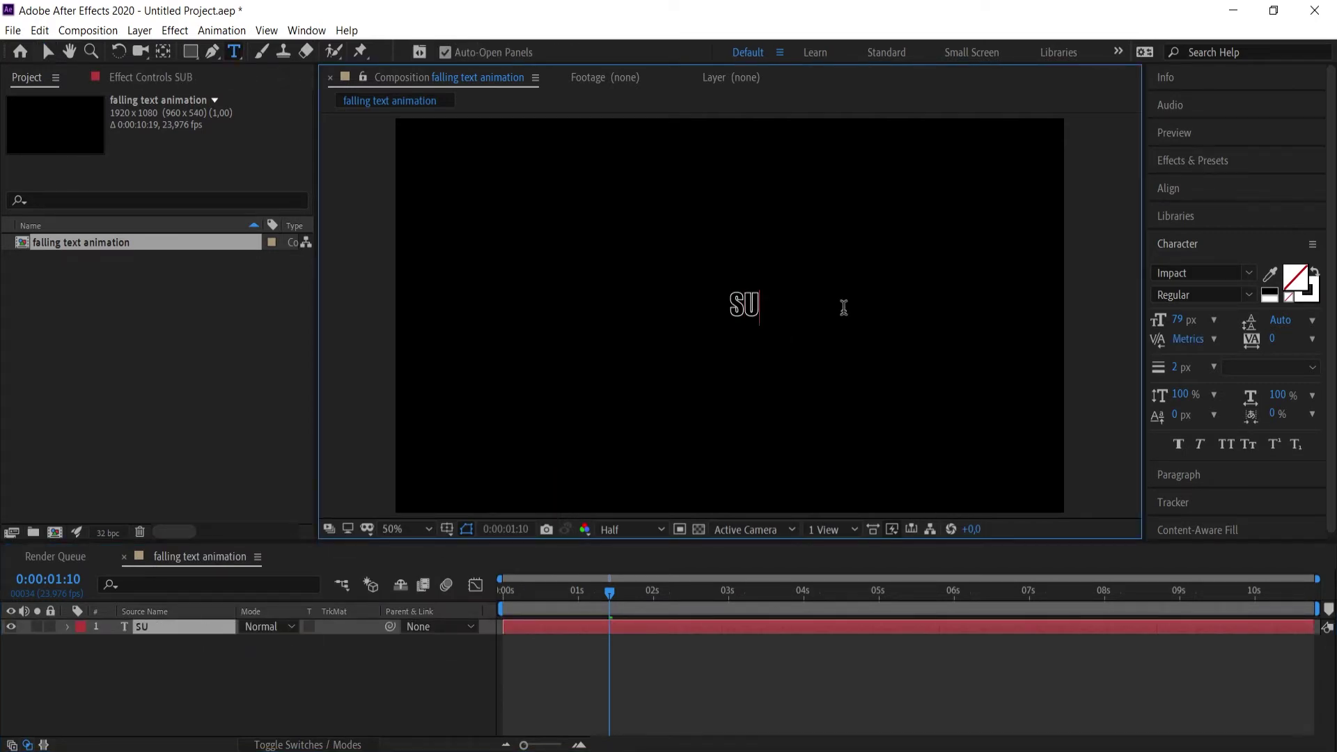
pyautogui.write('BSCRE')
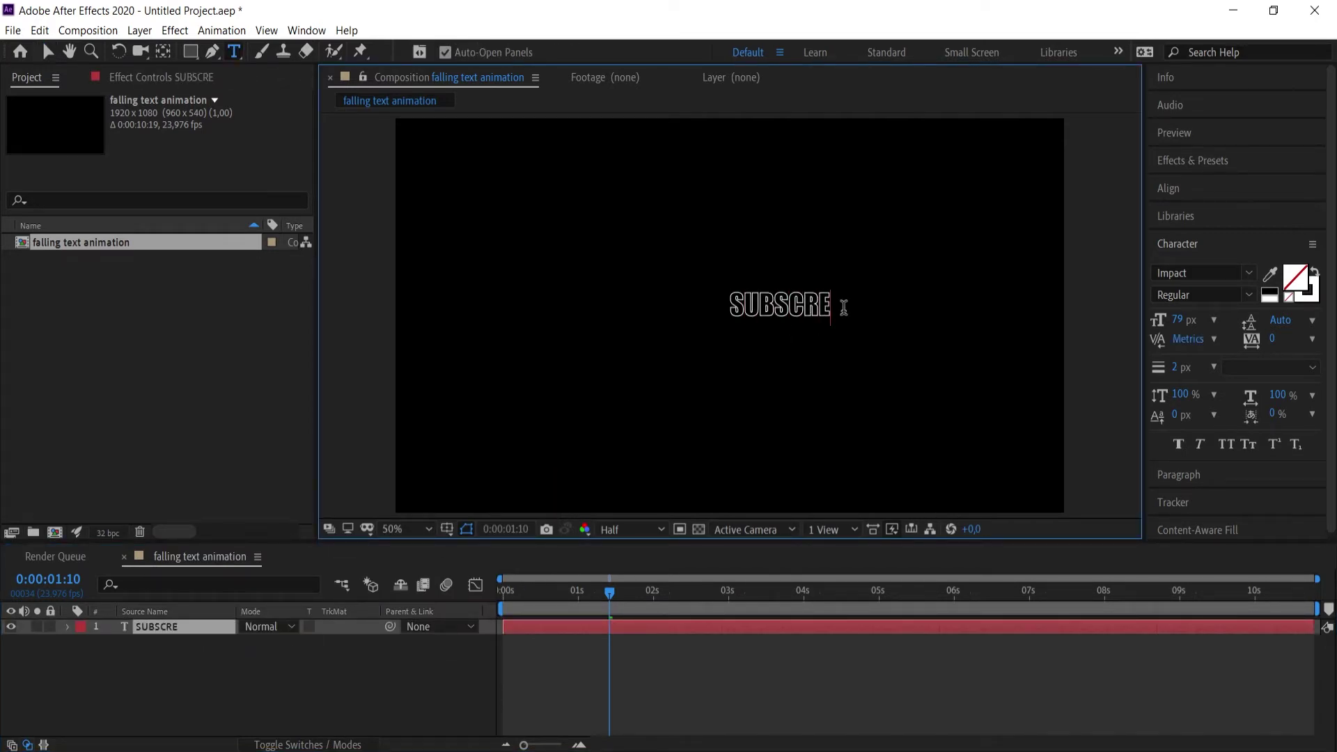
pyautogui.write('VAM')
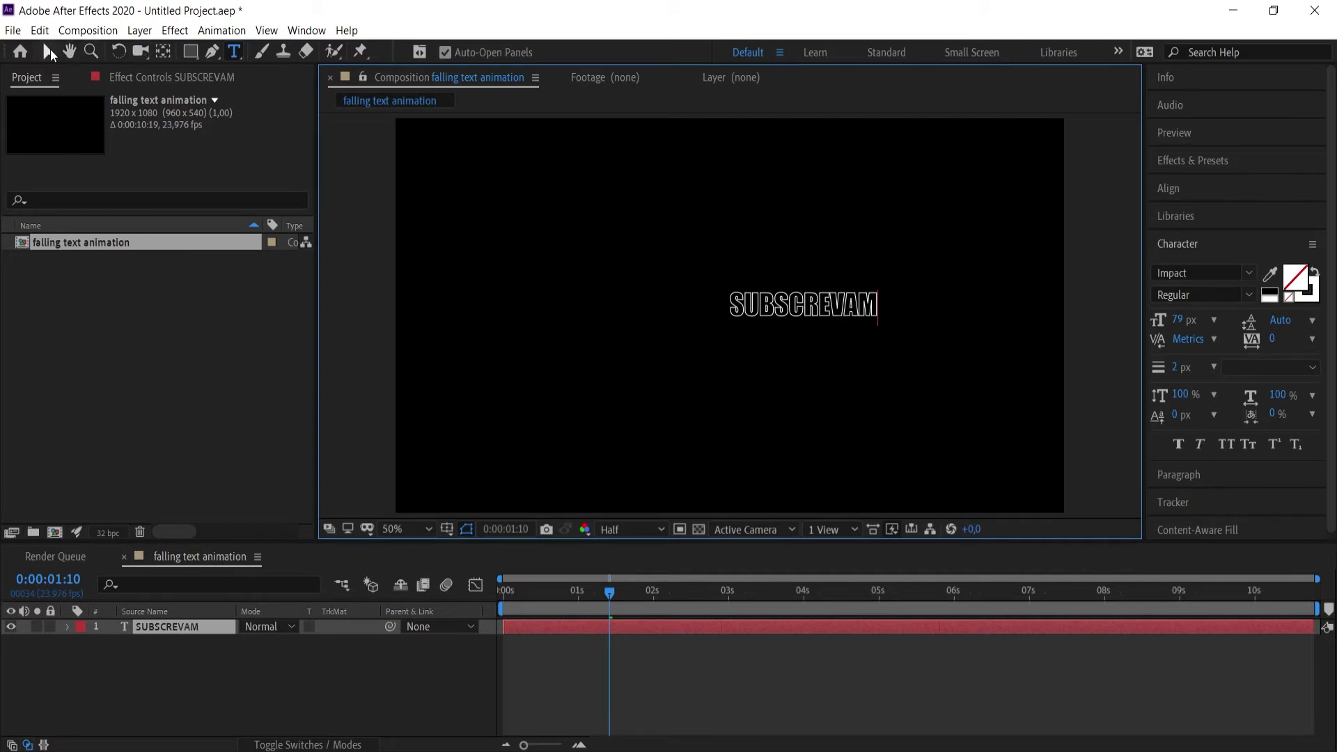
pyautogui.click(48, 51)
pyautogui.moveTo(766, 319); pyautogui.dragTo(661, 318)
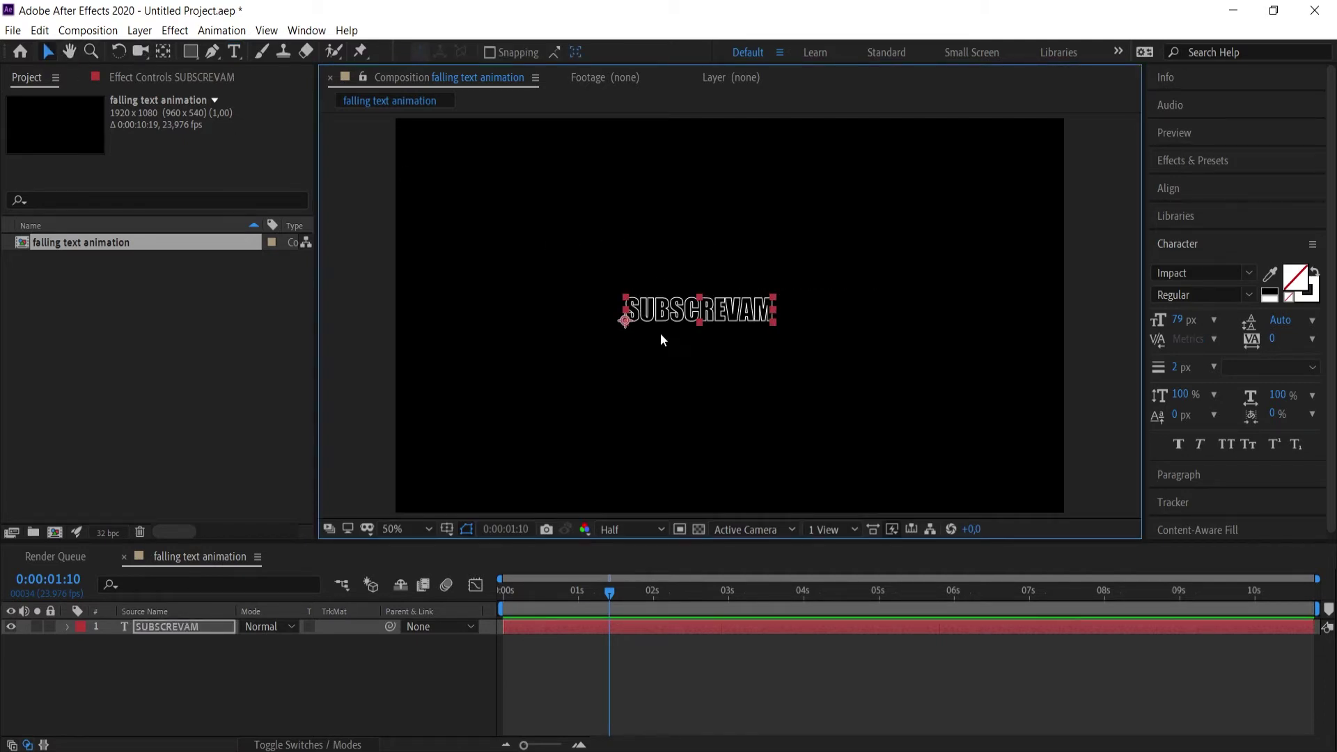
# Centre the SUBSCREVAM layer's anchor point on its text with the Pan Behind tool.
pyautogui.click(140, 30)
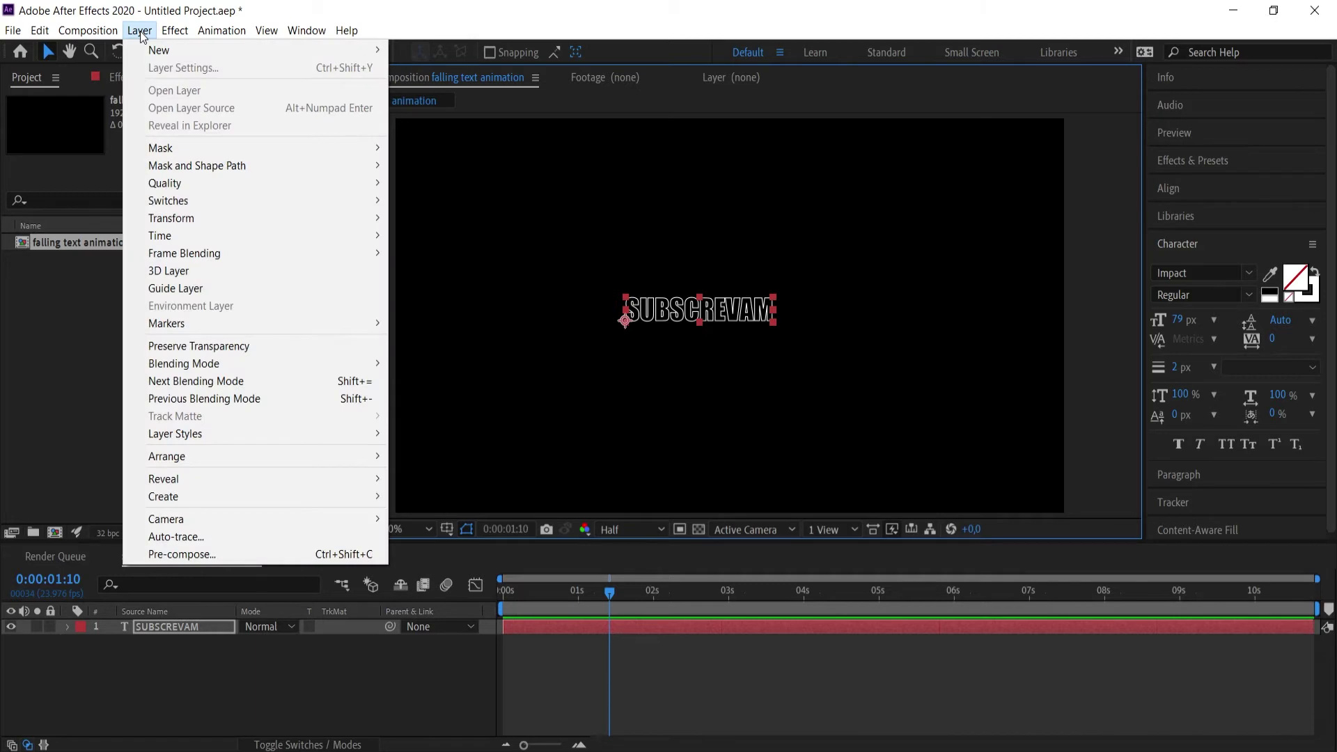
pyautogui.click(642, 319)
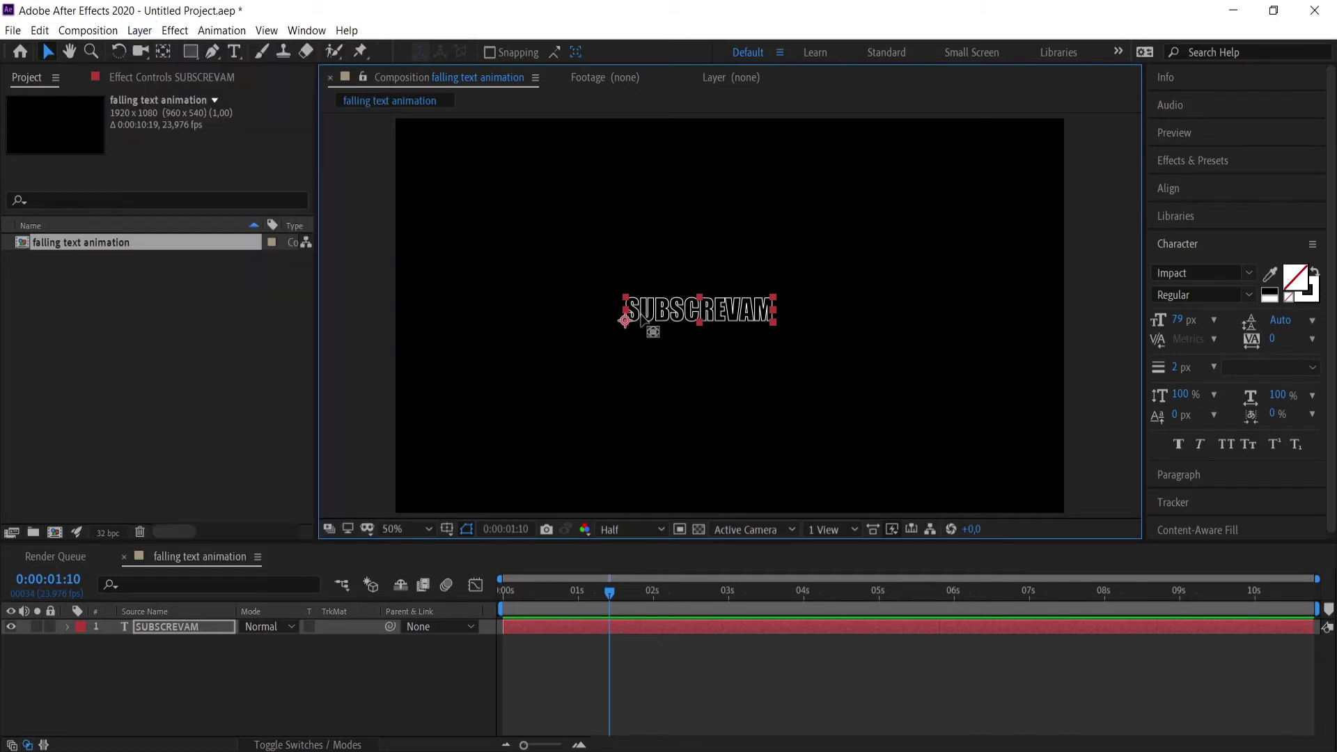
pyautogui.press('y')
pyautogui.moveTo(628, 326); pyautogui.dragTo(700, 316)
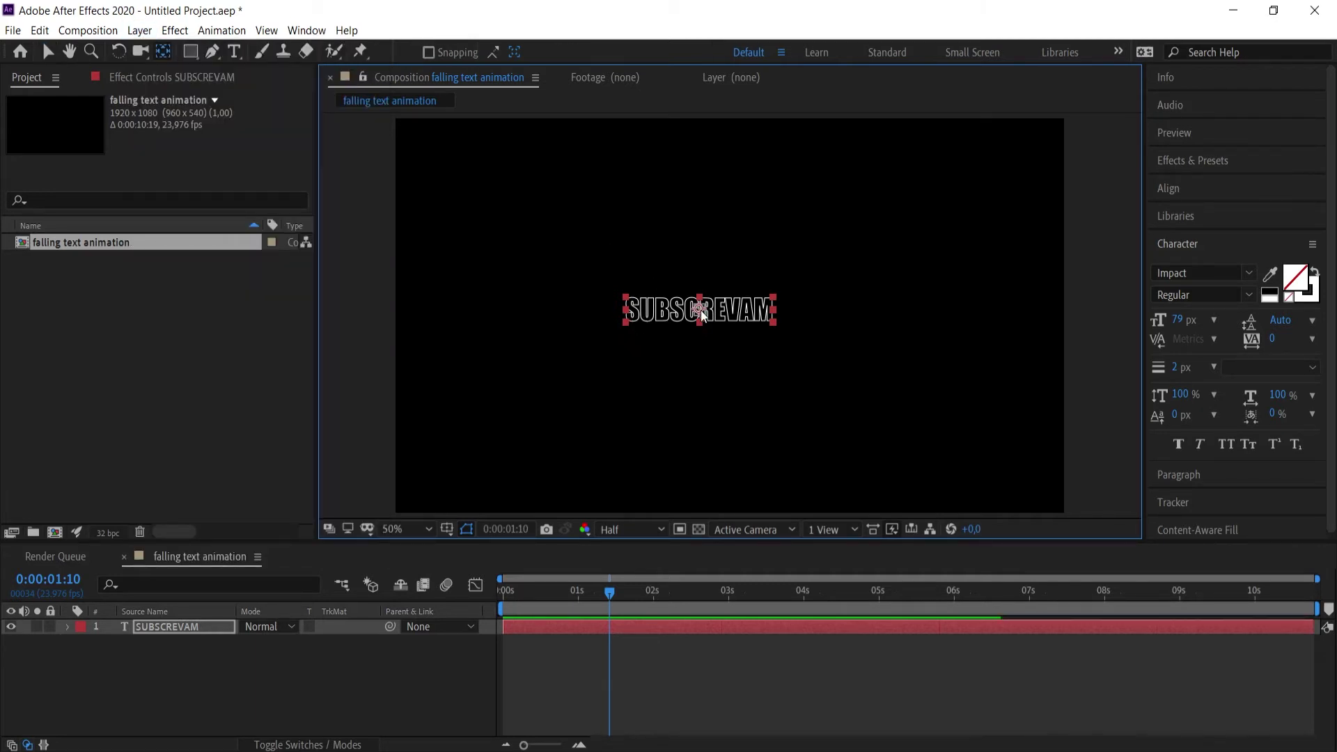
# Scale up the SUBSCREVAM text and move it toward the centre of the frame.
pyautogui.click(48, 52)
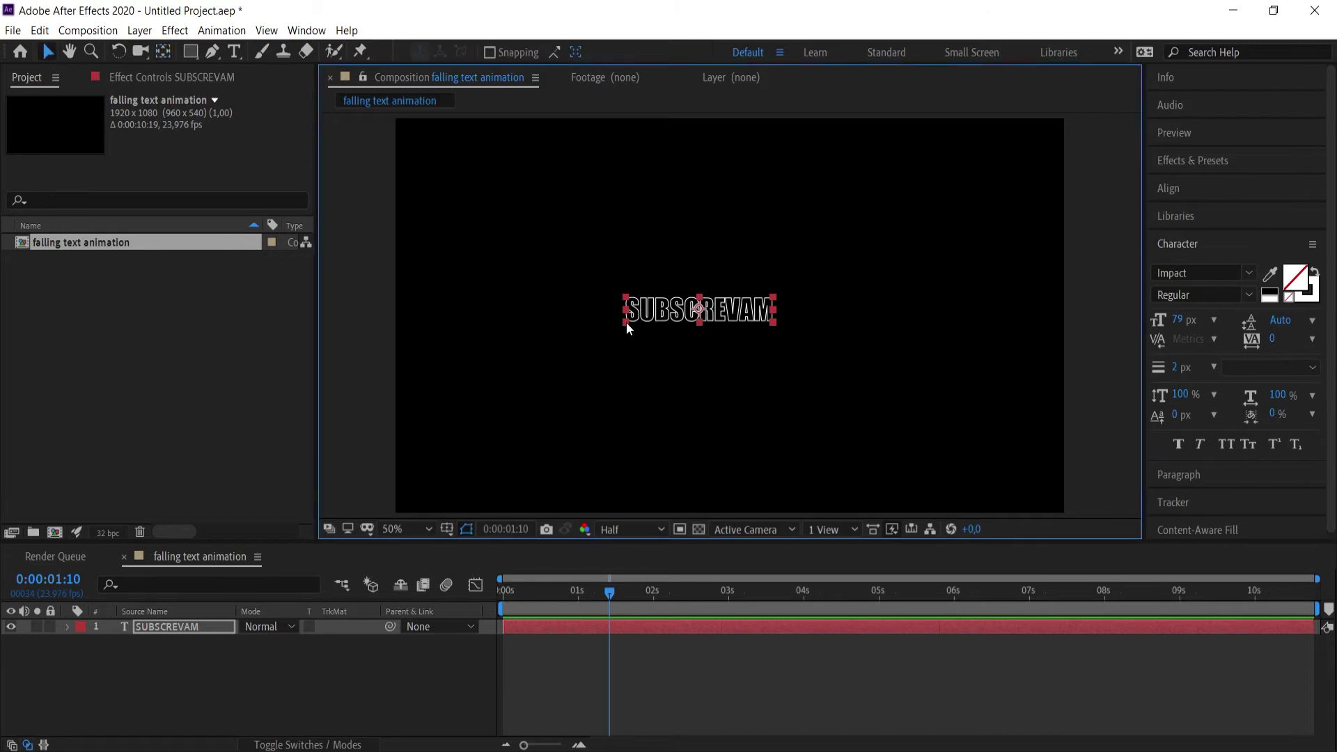
pyautogui.moveTo(625, 322); pyautogui.dragTo(558, 353)
pyautogui.moveTo(699, 305); pyautogui.dragTo(717, 308)
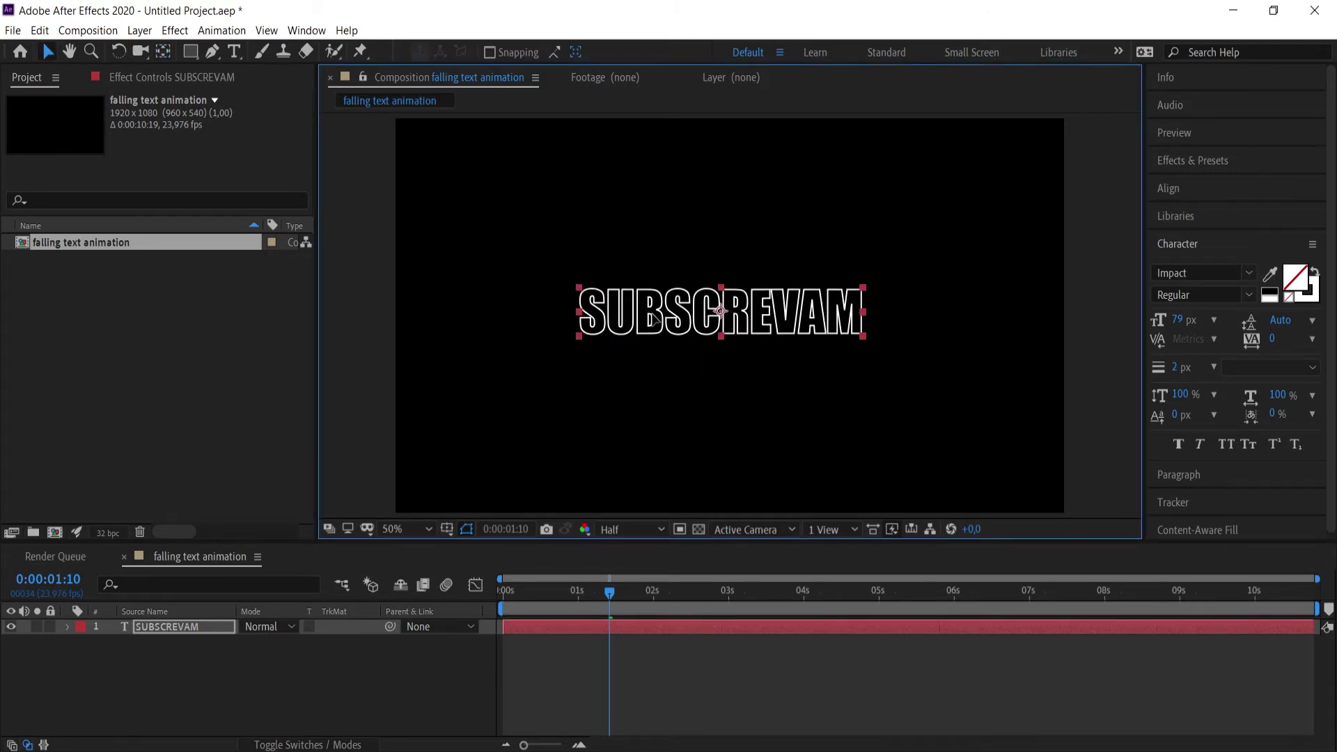
pyautogui.click(308, 680)
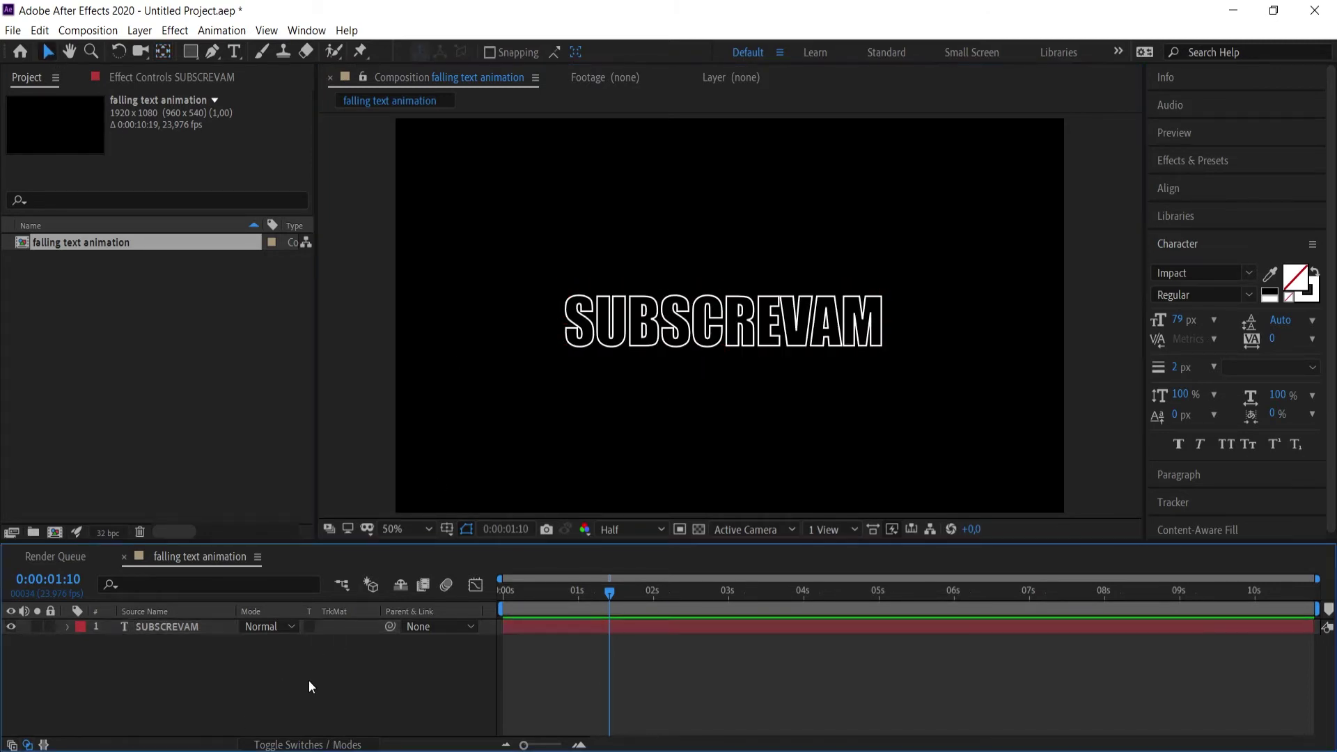
pyautogui.moveTo(710, 329); pyautogui.dragTo(724, 326)
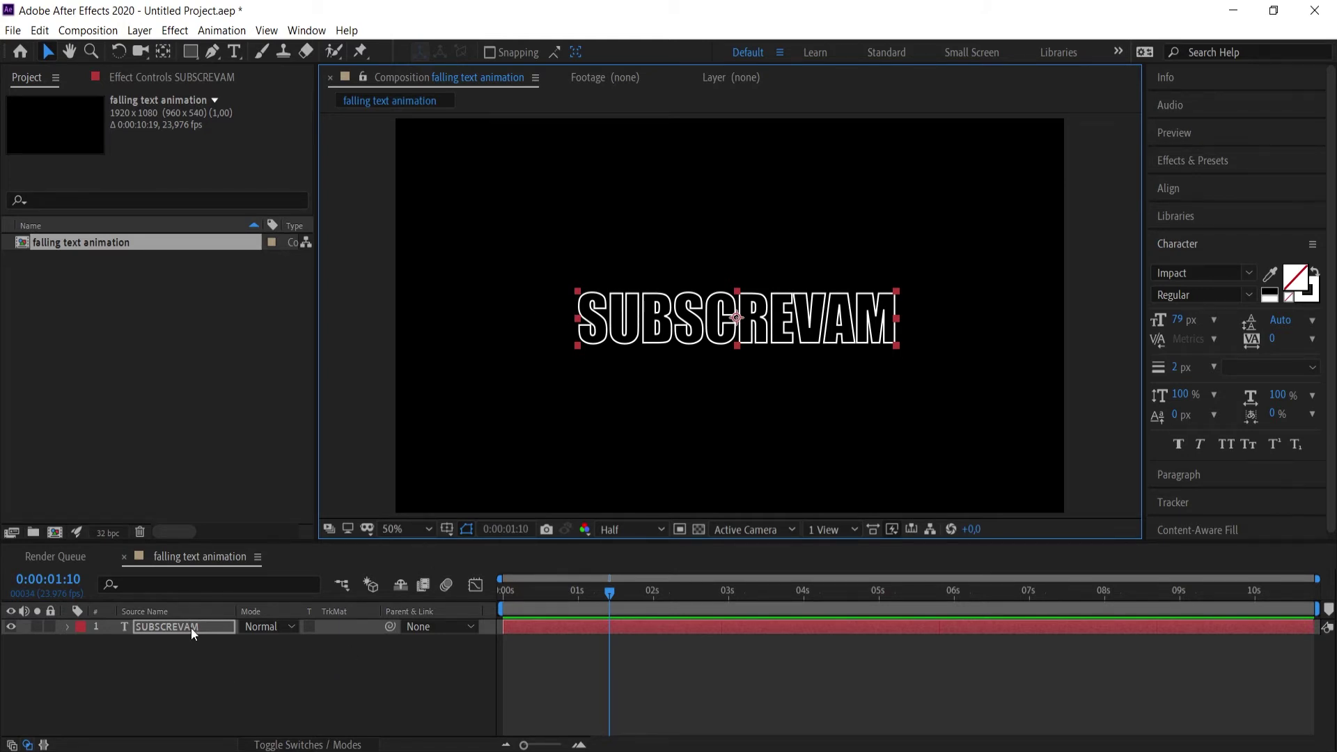
# Create a SUBSCREVAM Outlines shape layer from the text and delete the original text layer.
pyautogui.click(170, 648)
pyautogui.rightClick(161, 629)
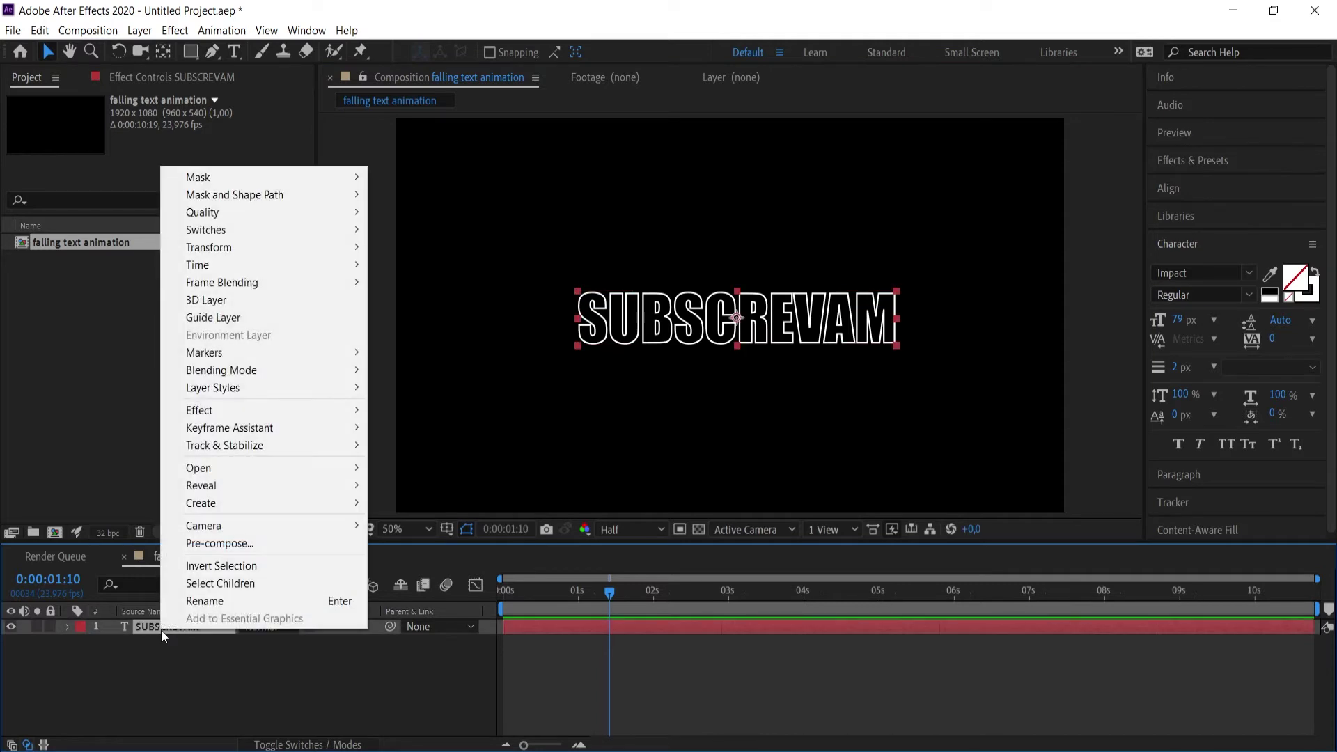
pyautogui.moveTo(244, 503)
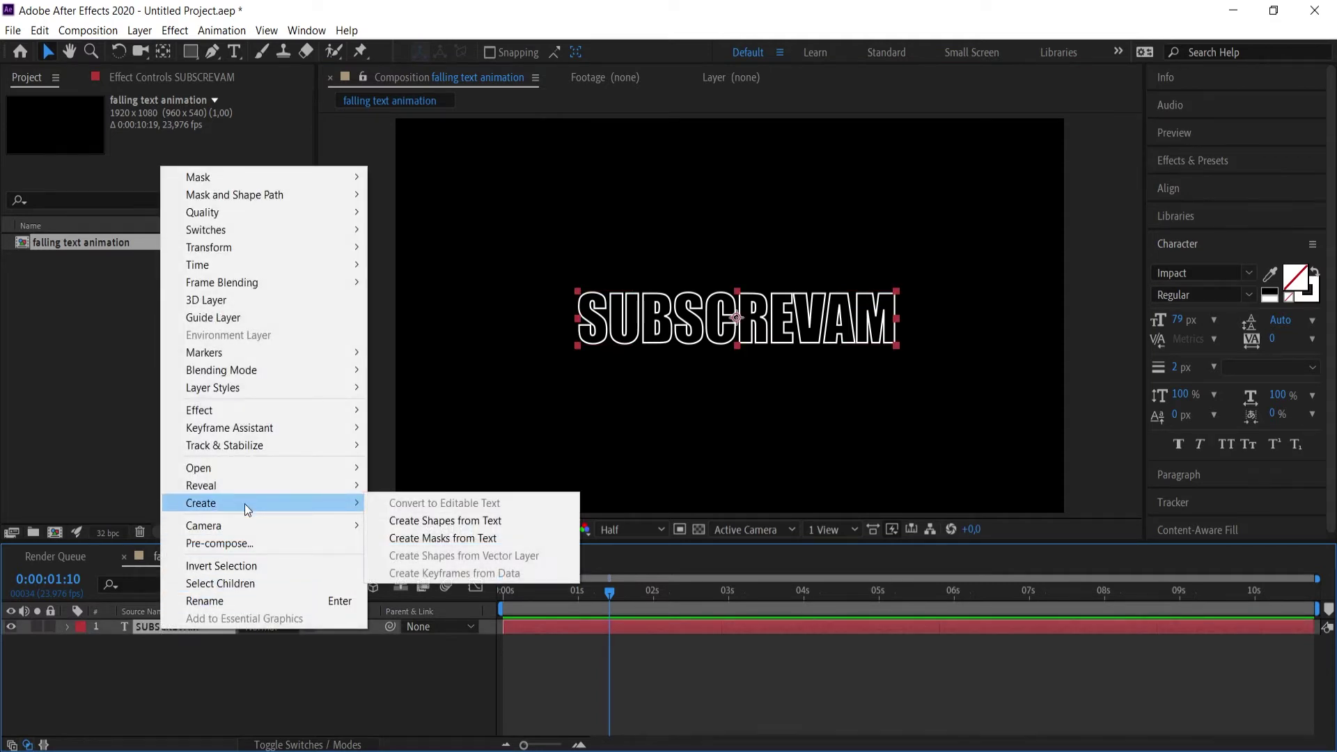
pyautogui.click(450, 524)
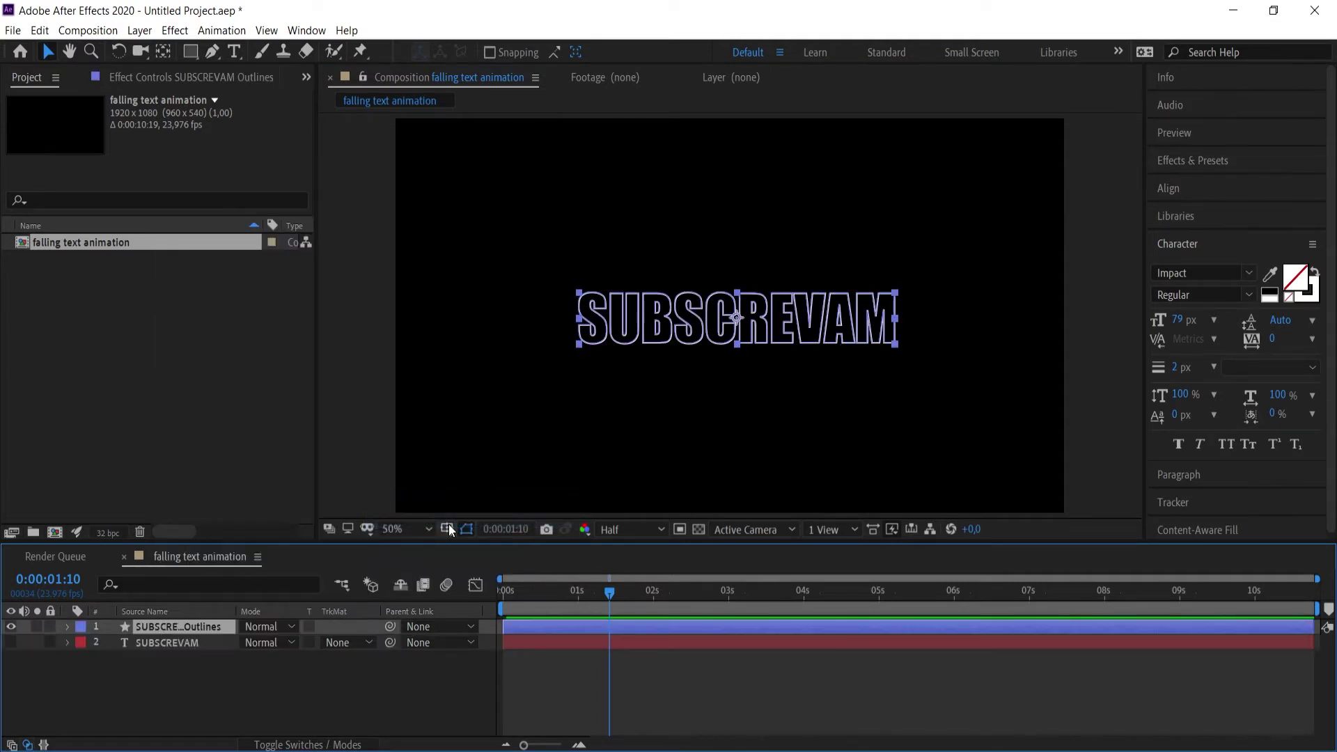
pyautogui.click(145, 643)
pyautogui.press('Delete')
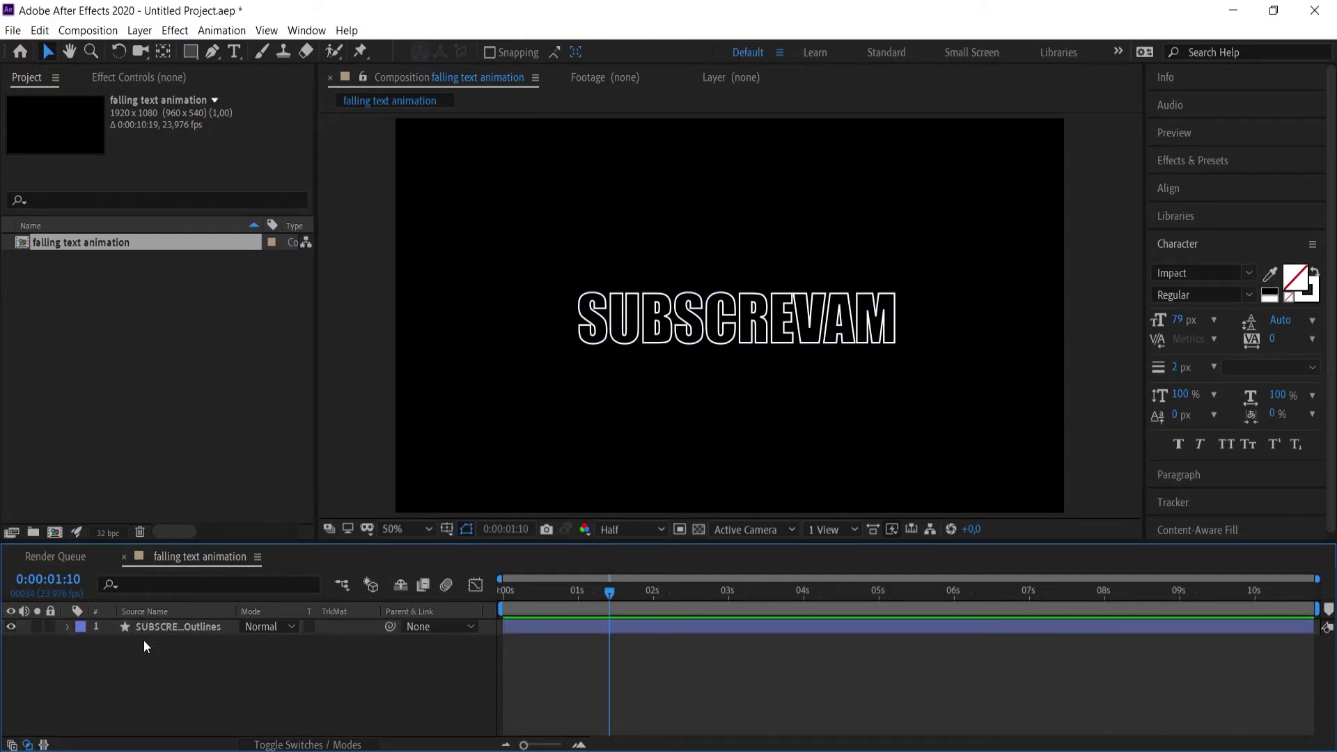
# Expand the outlines layer's Contents and click through the S, U and B letter shapes.
pyautogui.click(165, 625)
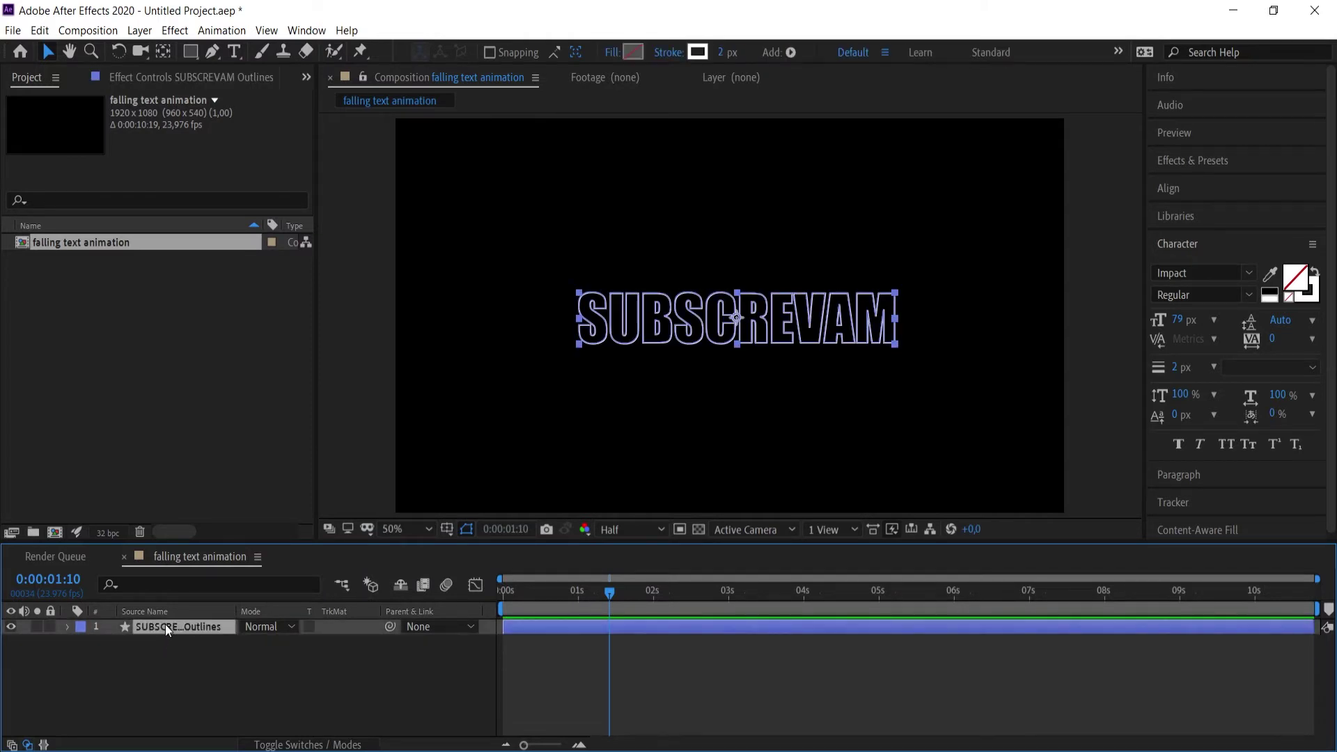
pyautogui.click(67, 626)
pyautogui.click(84, 641)
pyautogui.scroll(-1, 144, 662)
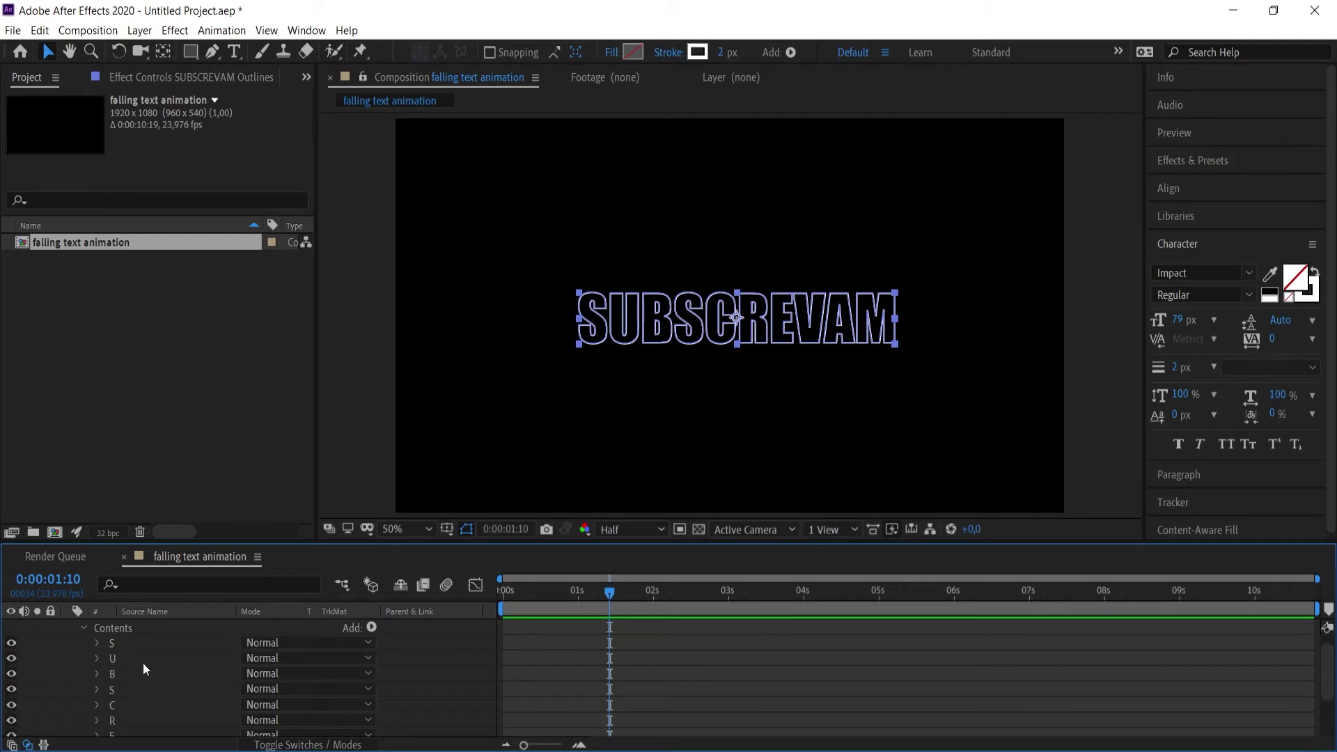
pyautogui.click(140, 645)
pyautogui.click(155, 672)
pyautogui.click(153, 689)
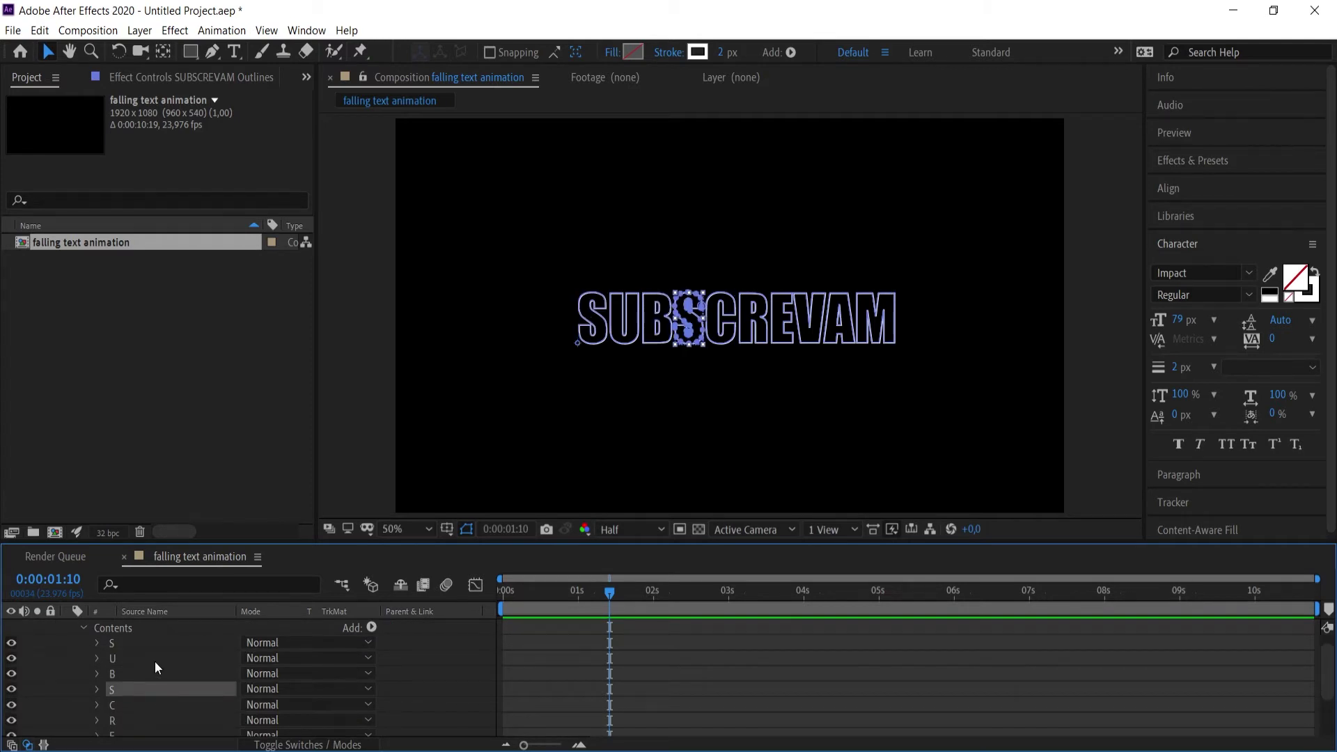
pyautogui.click(154, 661)
pyautogui.click(148, 672)
pyautogui.click(146, 664)
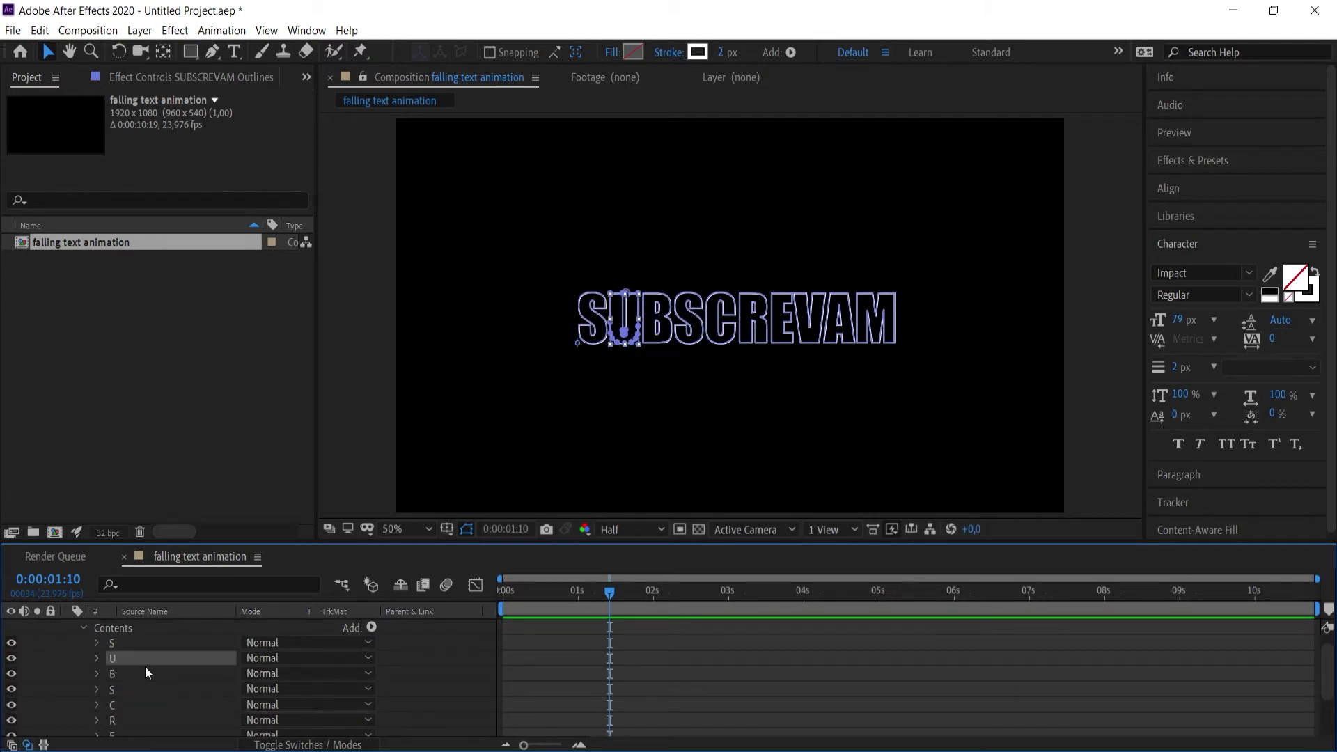
pyautogui.click(148, 644)
pyautogui.scroll(1, 130, 658)
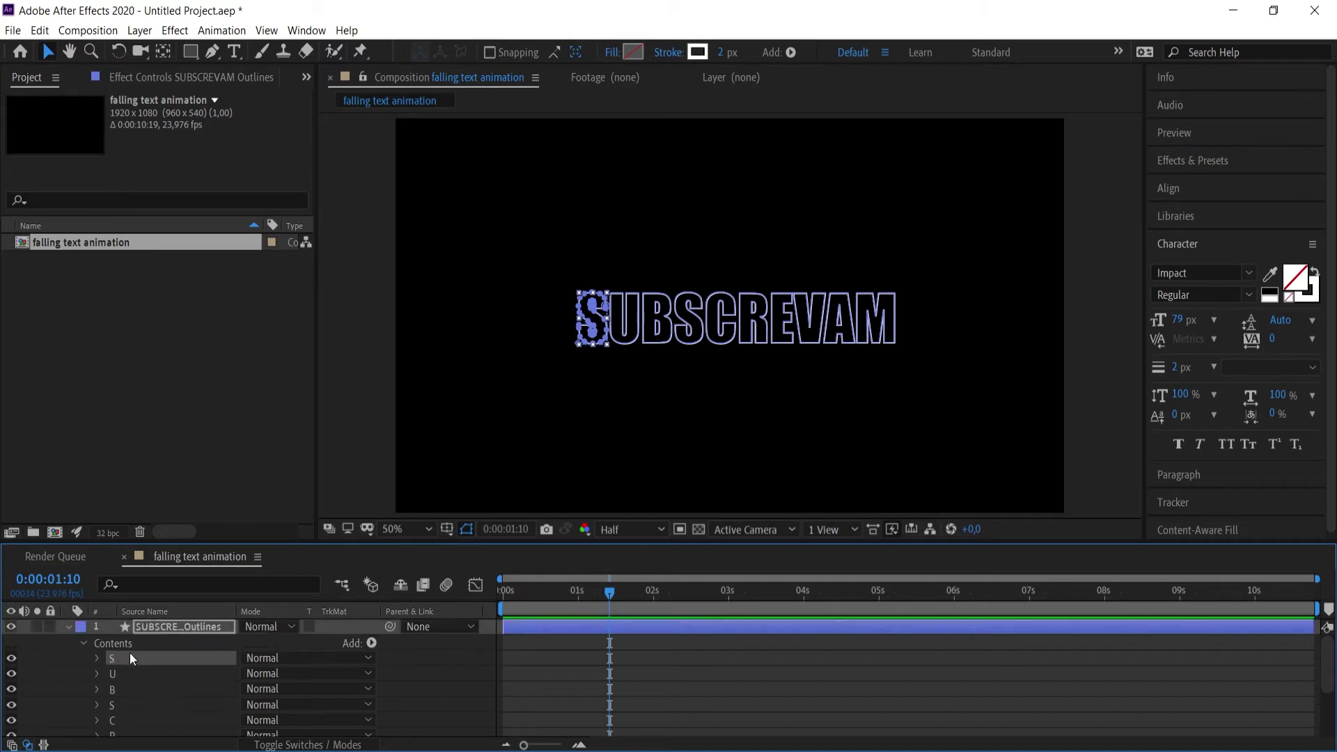
pyautogui.click(84, 642)
# Show only the layer's Position at frame 0 and try sliding the text sideways.
pyautogui.click(174, 628)
pyautogui.press('p')
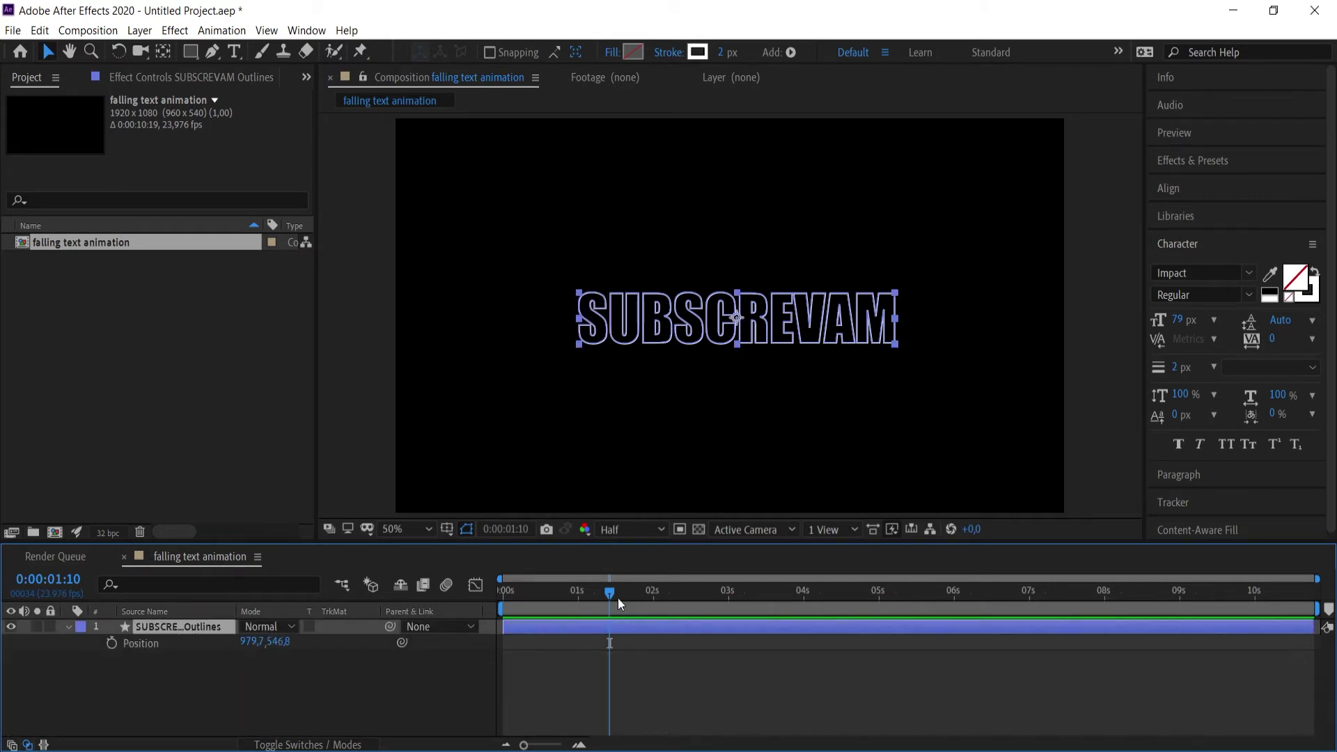
pyautogui.moveTo(618, 599); pyautogui.dragTo(504, 592)
pyautogui.moveTo(260, 648); pyautogui.dragTo(160, 653)
# Reopen the layer, list its letter groups under Contents, and open the S group.
pyautogui.click(69, 626)
pyautogui.click(71, 625)
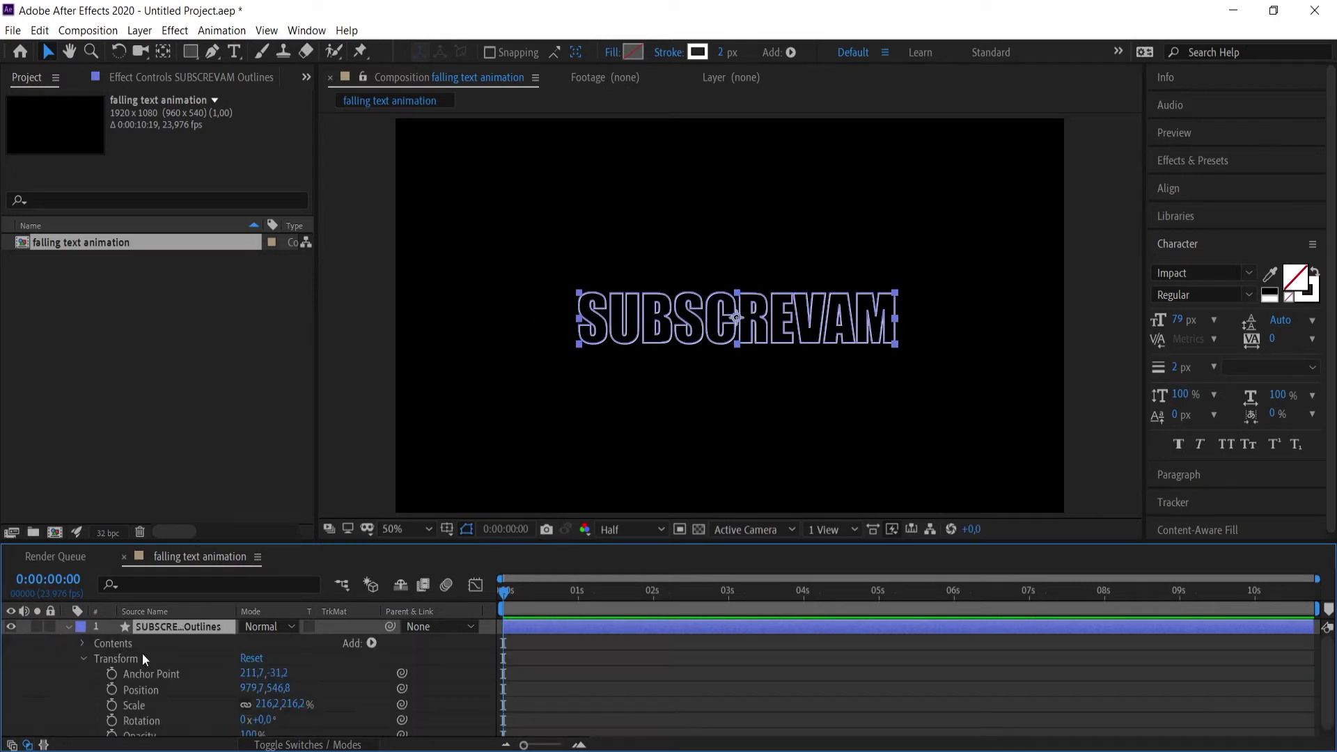
pyautogui.click(83, 658)
pyautogui.click(82, 643)
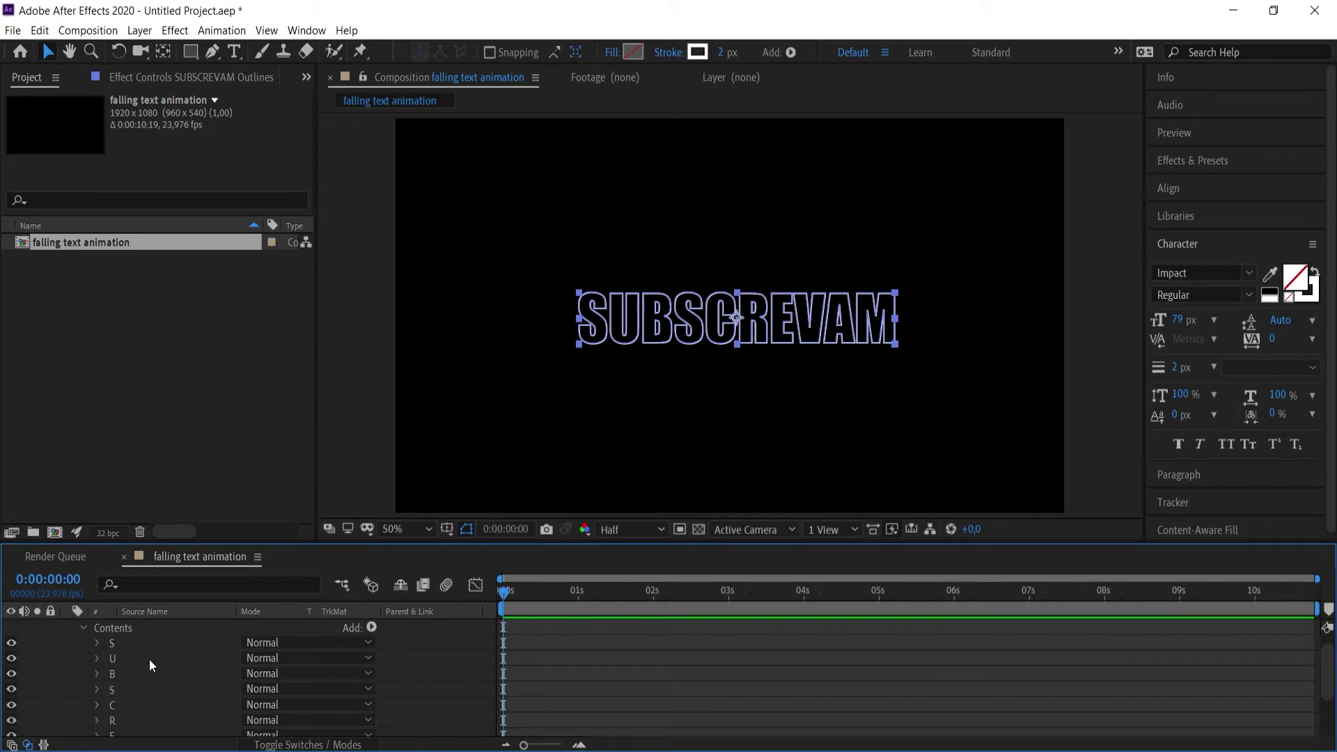
pyautogui.click(100, 637)
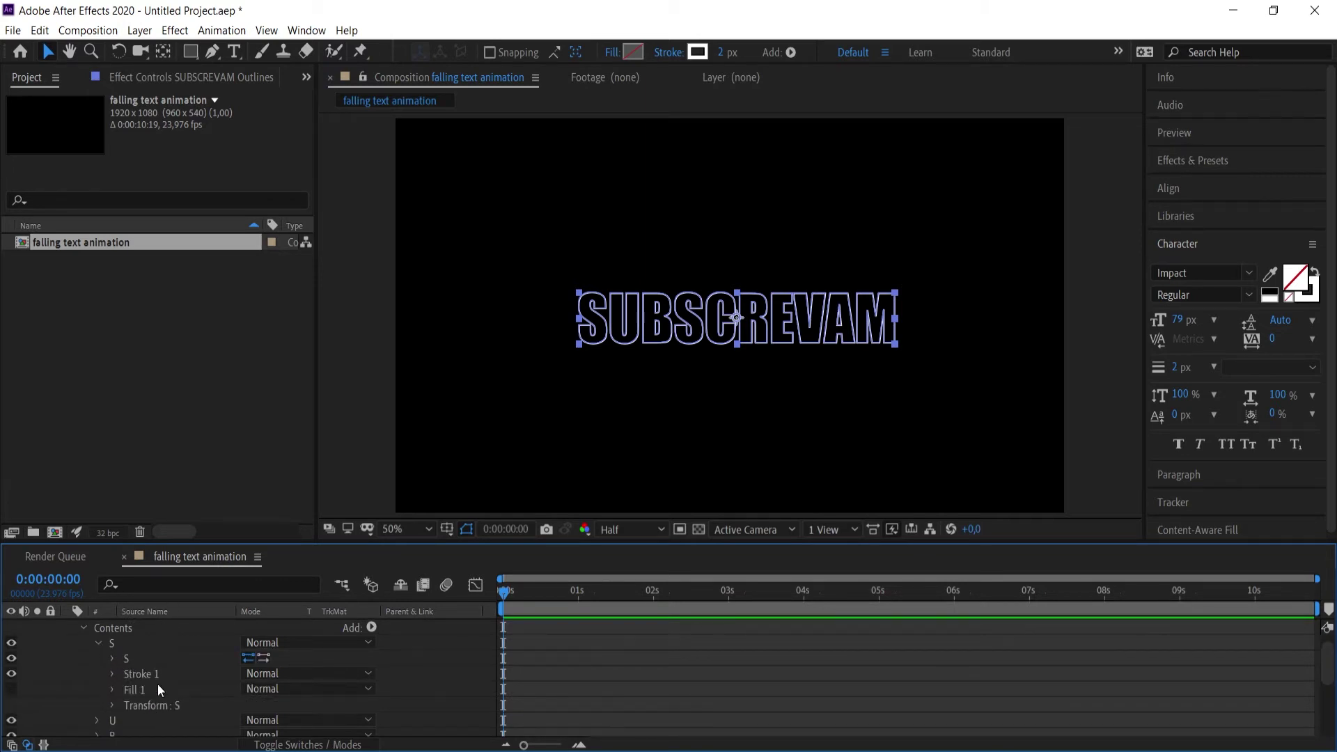
pyautogui.scroll(1, 137, 678)
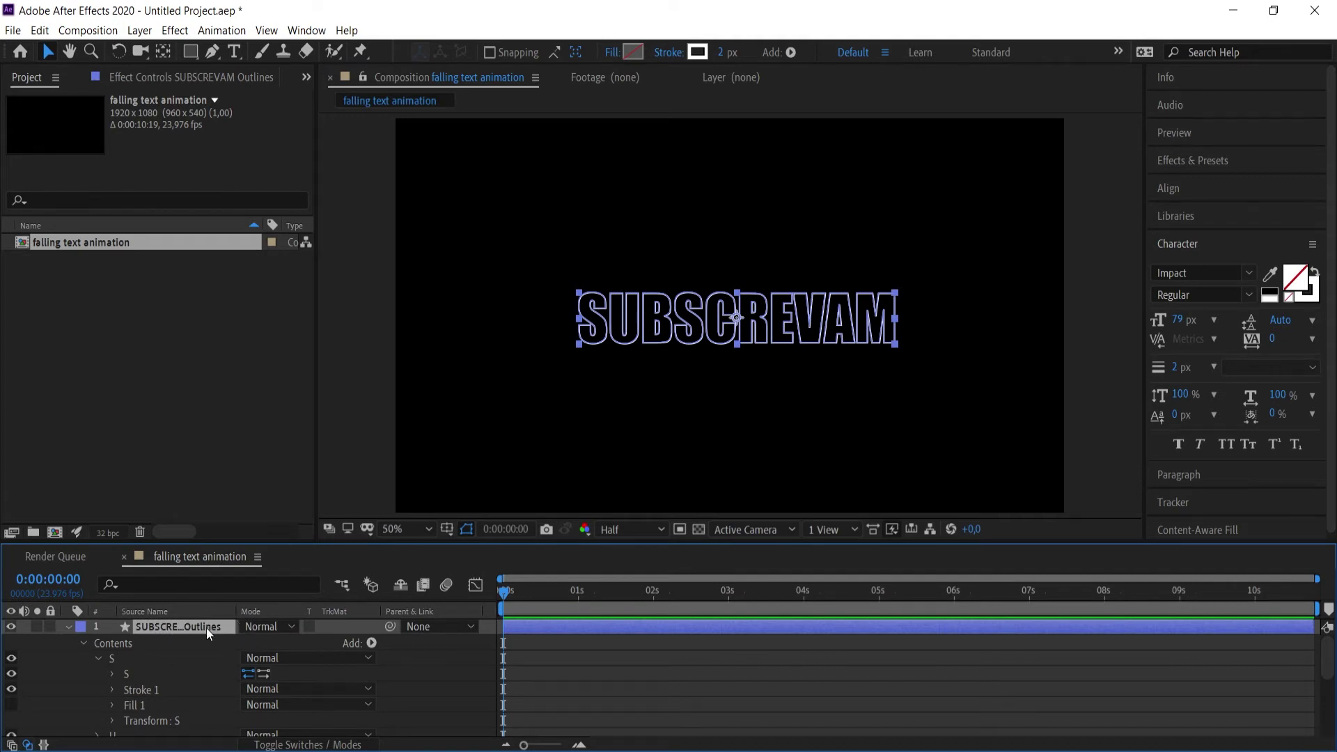
# Filter properties by 'path' and set 0s Path keyframes for S, U and the following letters through R.
pyautogui.click(180, 585)
pyautogui.write('p')
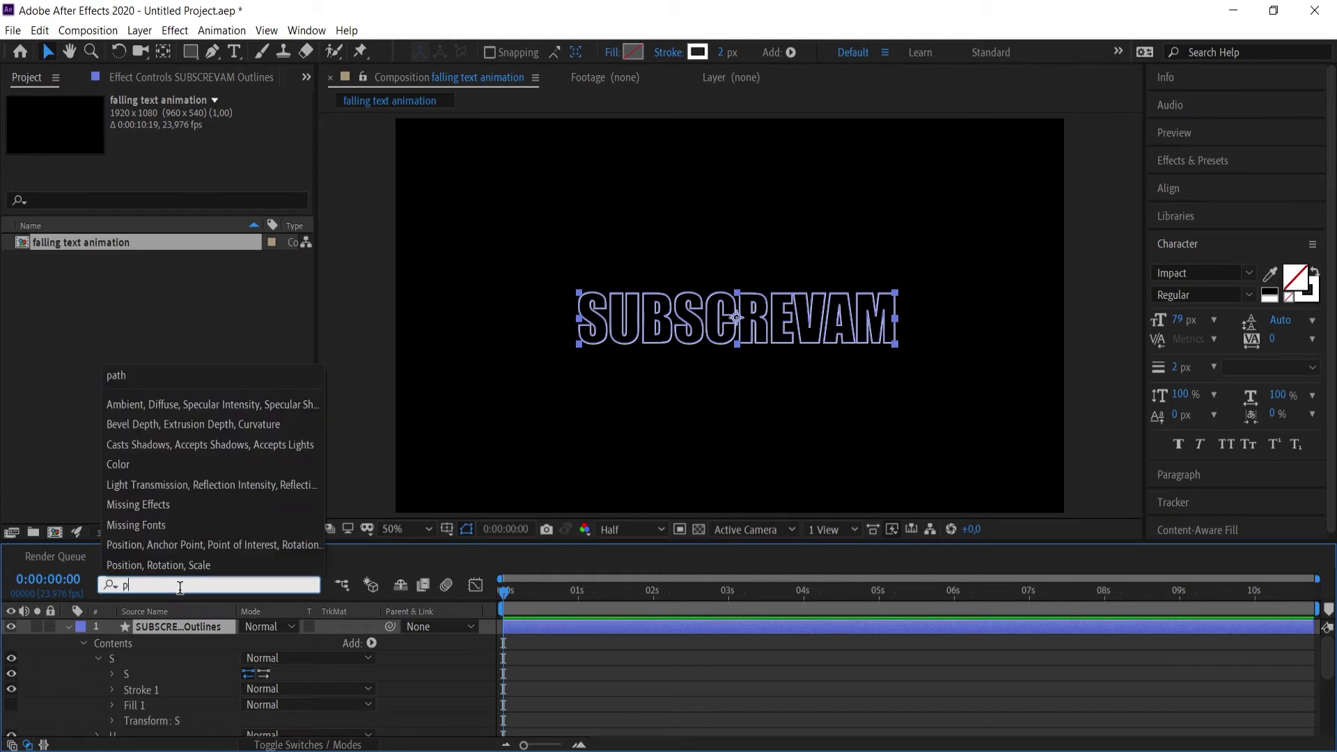
pyautogui.write('ath')
pyautogui.click(142, 689)
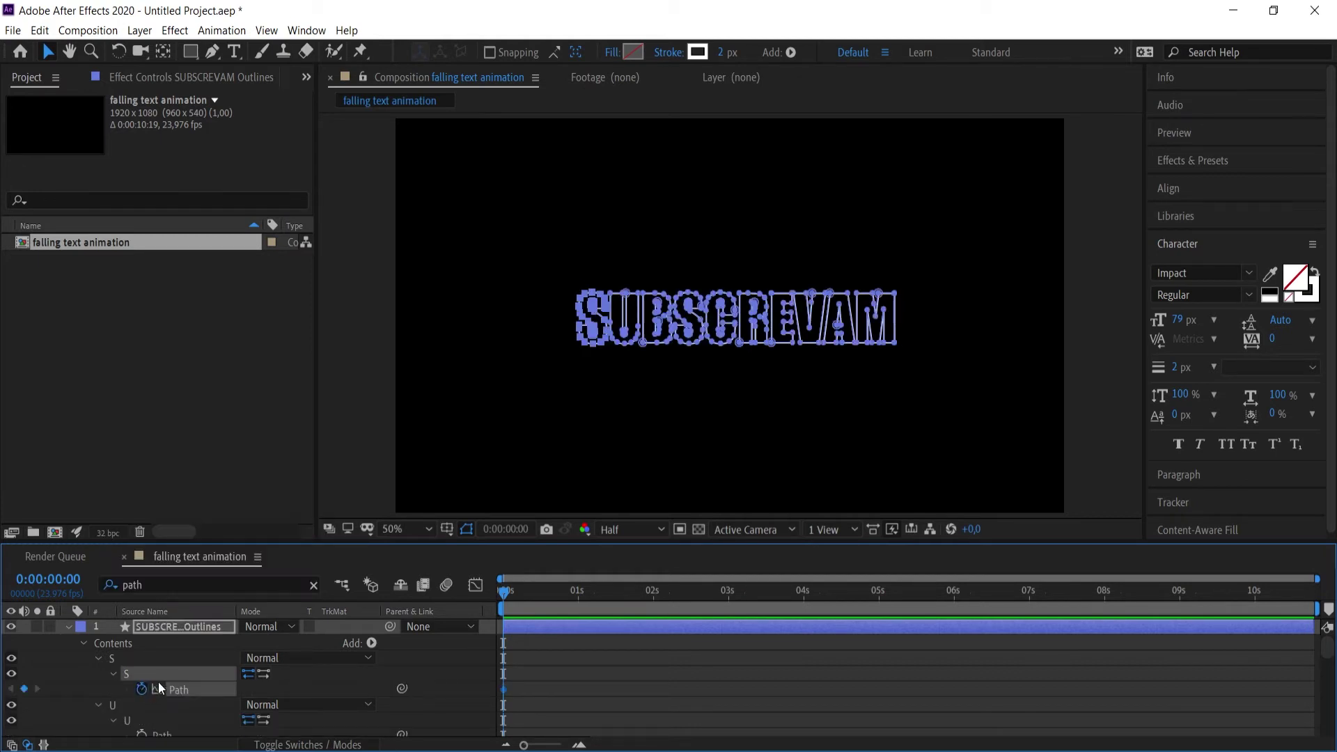
pyautogui.scroll(-3, 158, 683)
pyautogui.click(142, 689)
pyautogui.scroll(2, 154, 675)
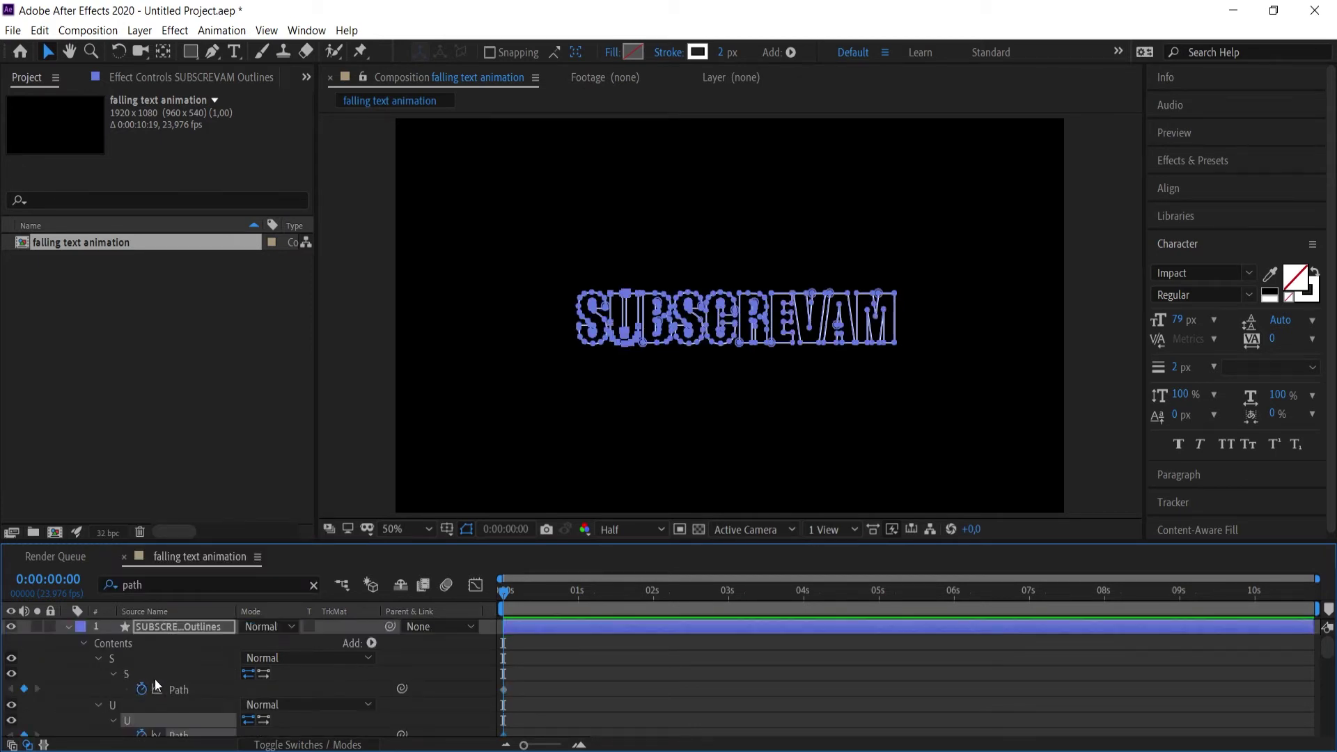
pyautogui.scroll(-5, 150, 672)
pyautogui.click(142, 628)
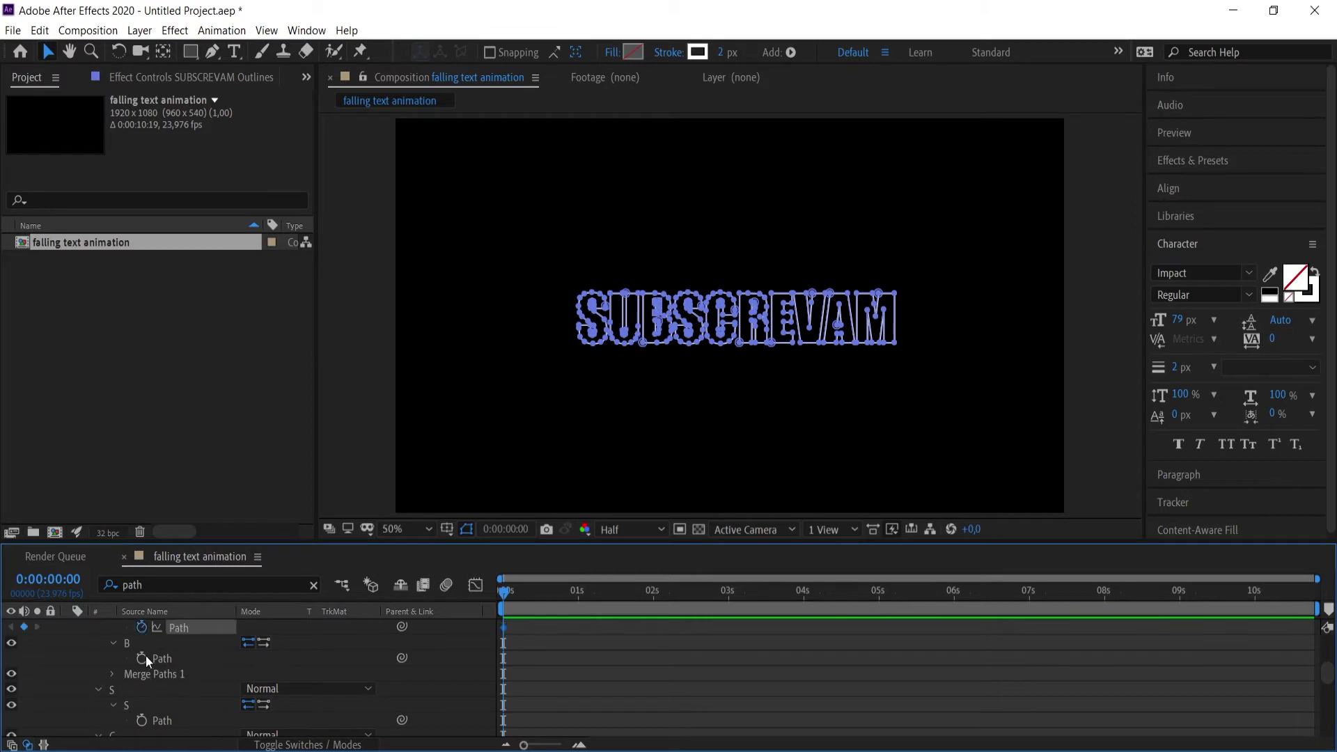
pyautogui.scroll(-3, 159, 662)
pyautogui.click(146, 627)
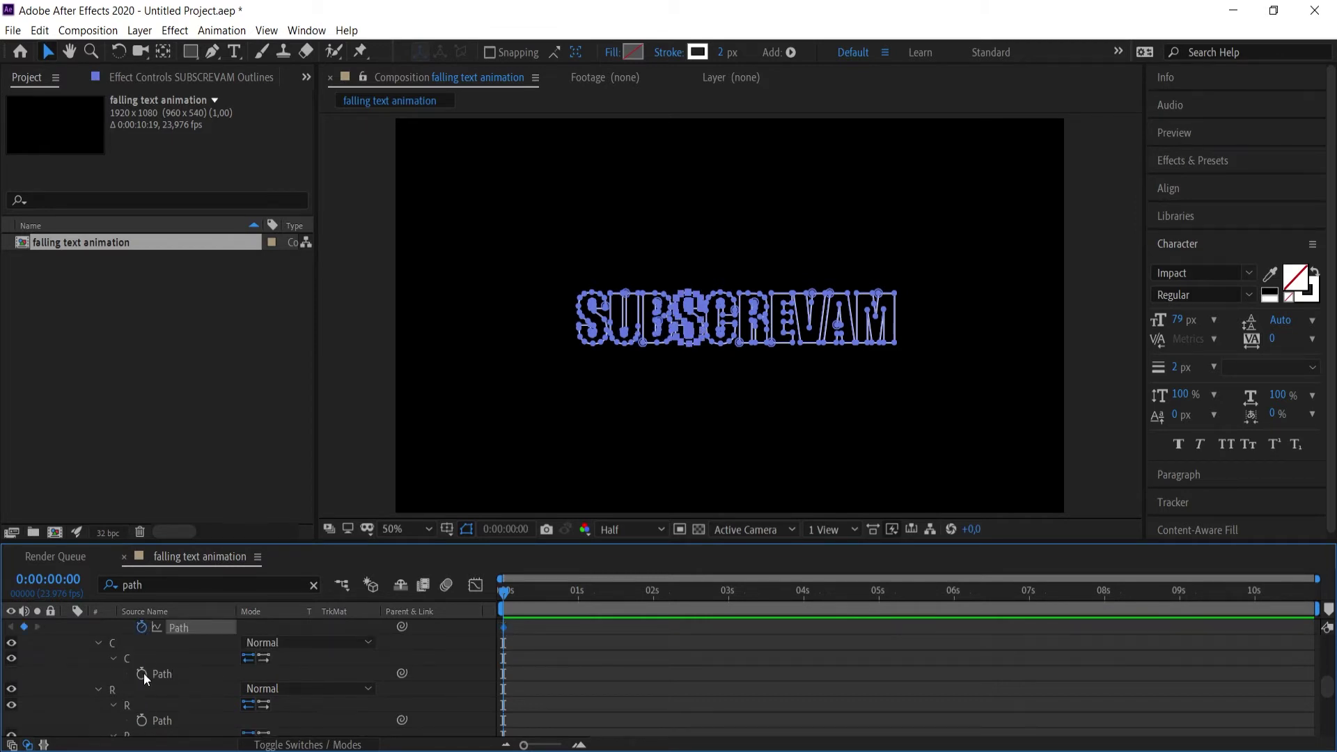
pyautogui.scroll(-3, 144, 673)
pyautogui.click(141, 628)
# Add 0s Path keyframes for E through M, then select the S path group at 1s.
pyautogui.click(142, 658)
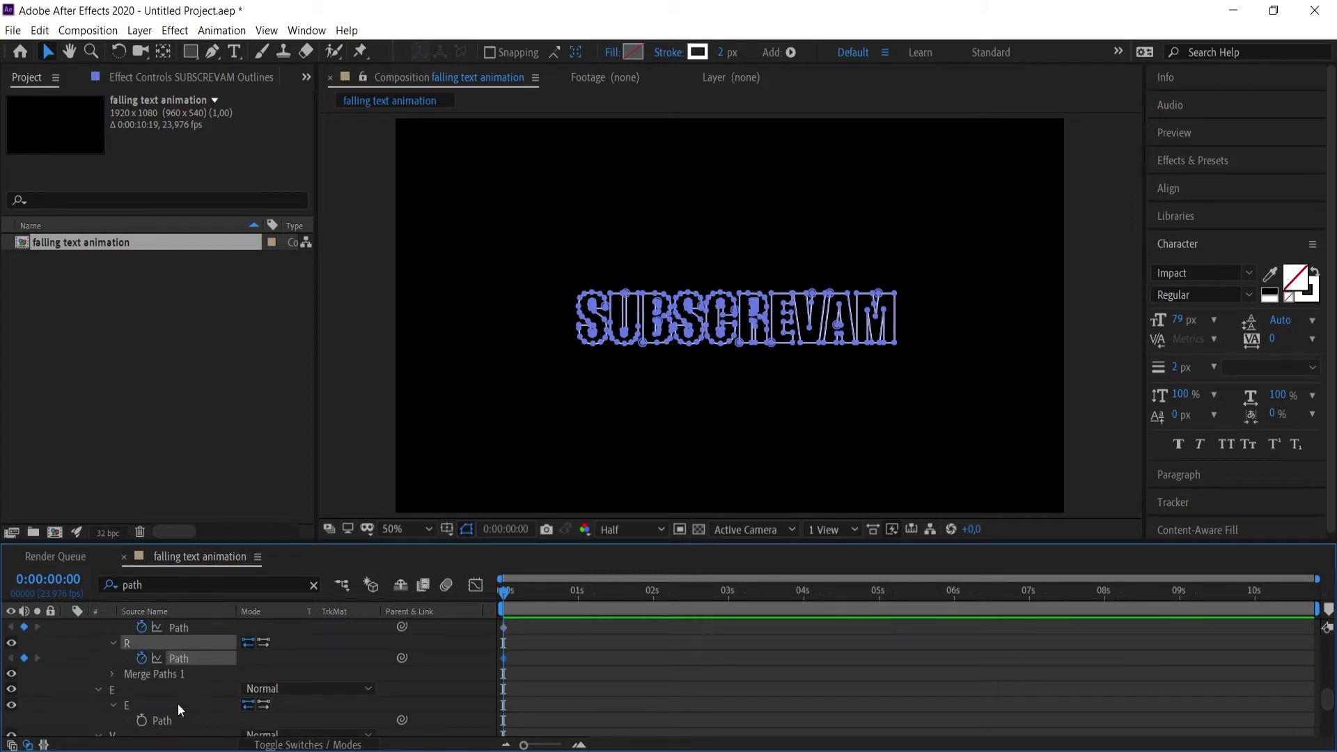
pyautogui.scroll(-3, 167, 689)
pyautogui.click(142, 674)
pyautogui.scroll(-3, 150, 686)
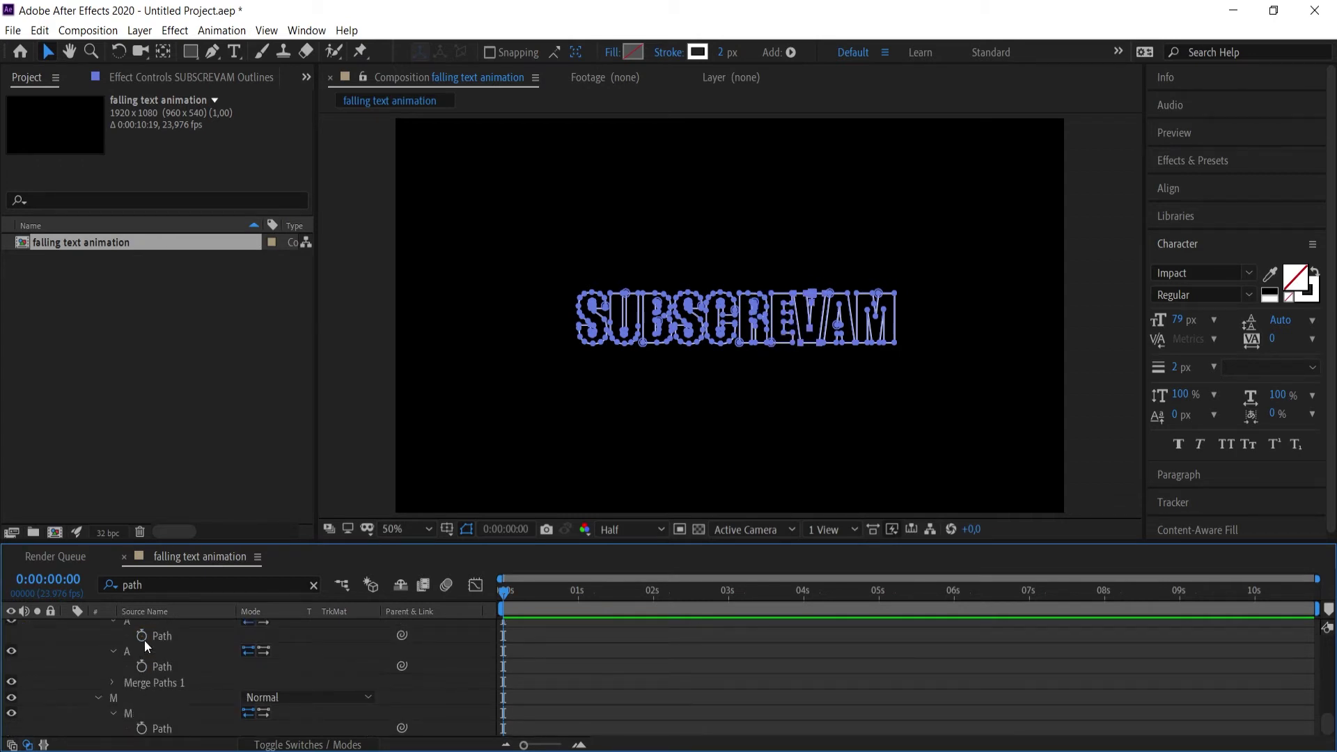
pyautogui.click(141, 636)
pyautogui.click(141, 667)
pyautogui.click(142, 728)
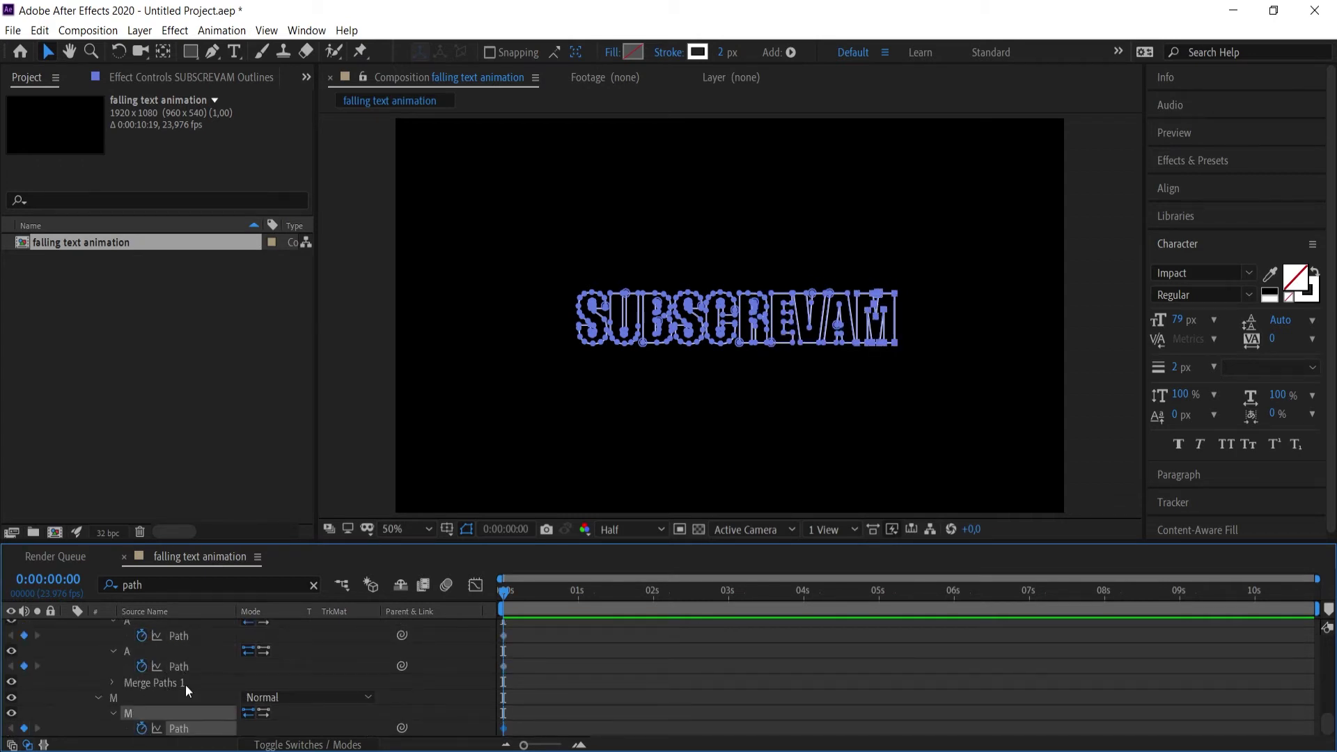
pyautogui.scroll(-2, 185, 678)
pyautogui.scroll(12, 187, 678)
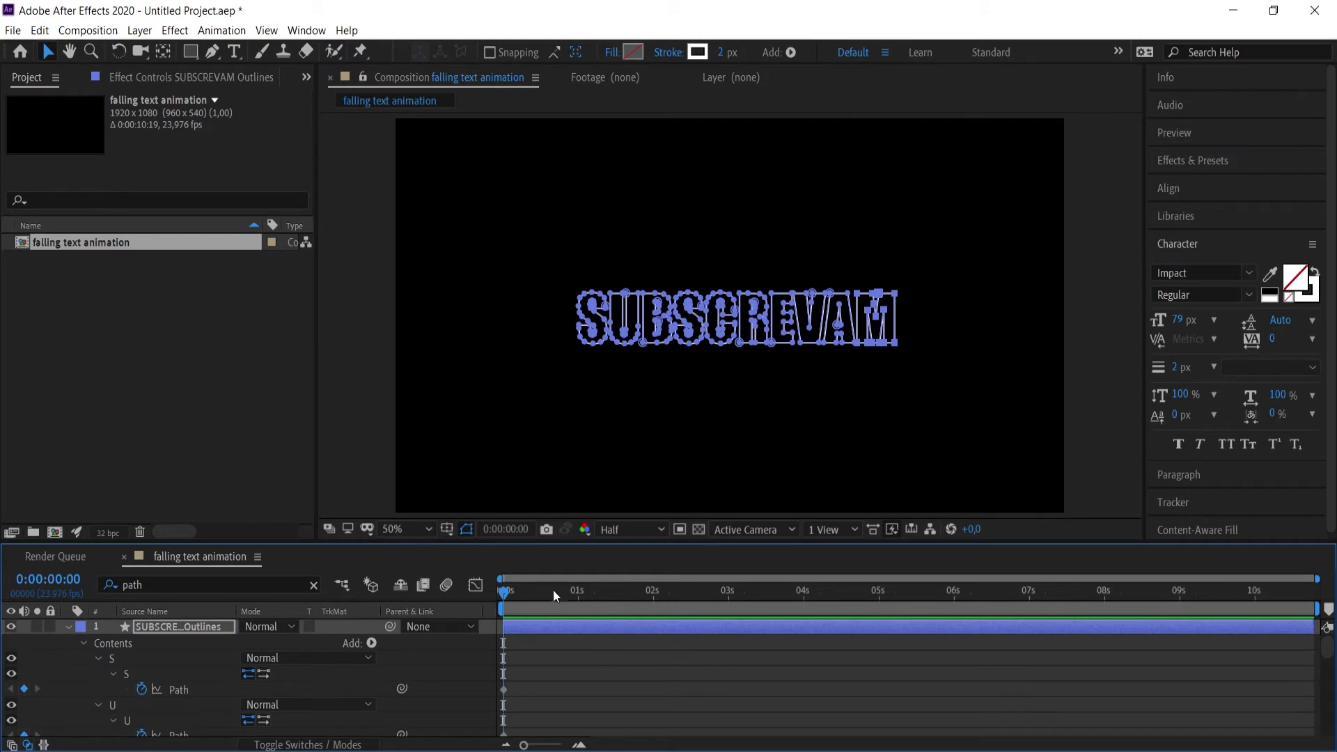
pyautogui.moveTo(506, 593); pyautogui.dragTo(582, 603)
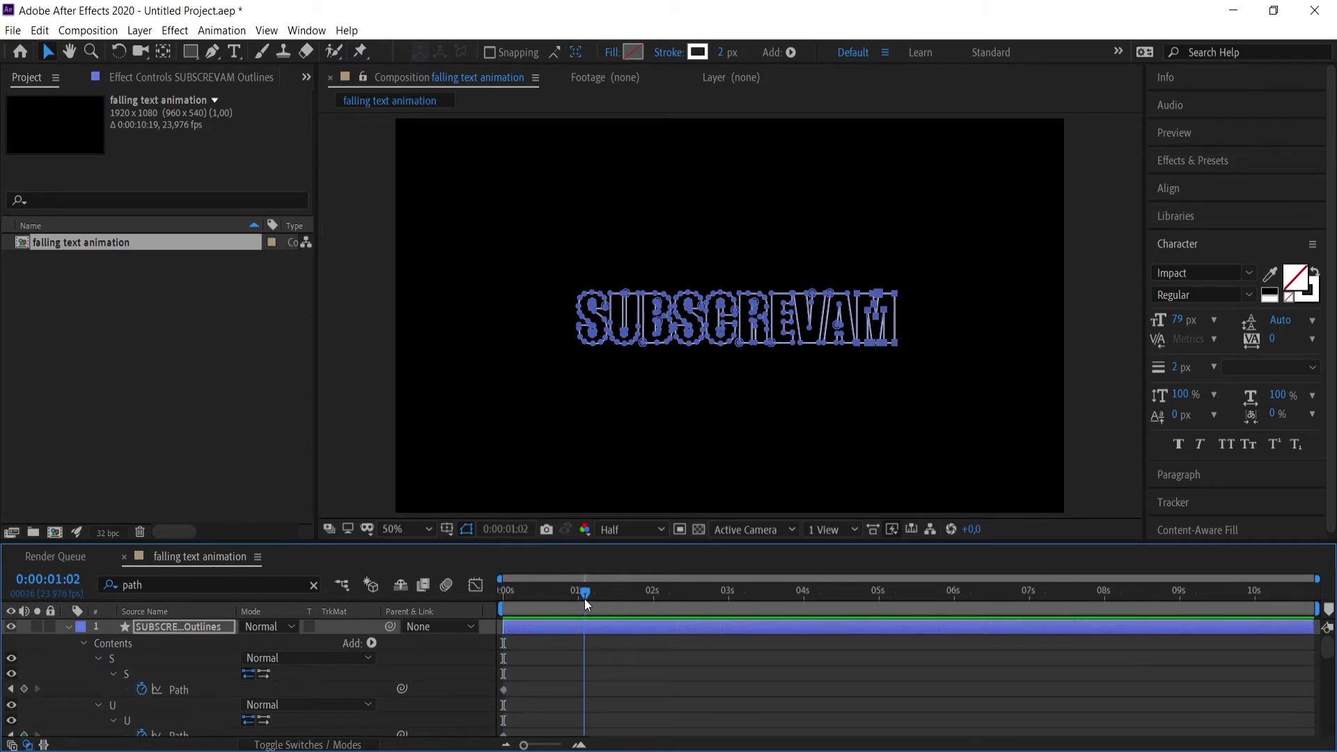
pyautogui.click(182, 672)
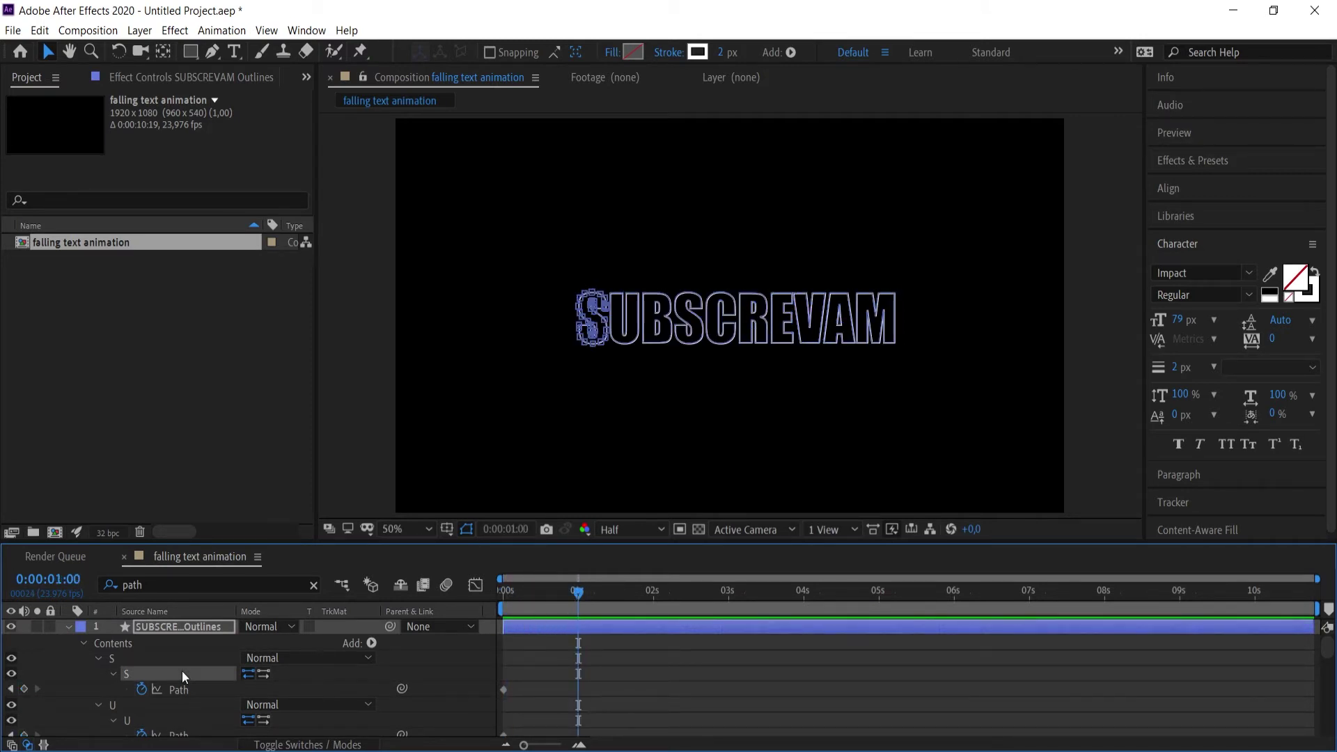
pyautogui.click(596, 326)
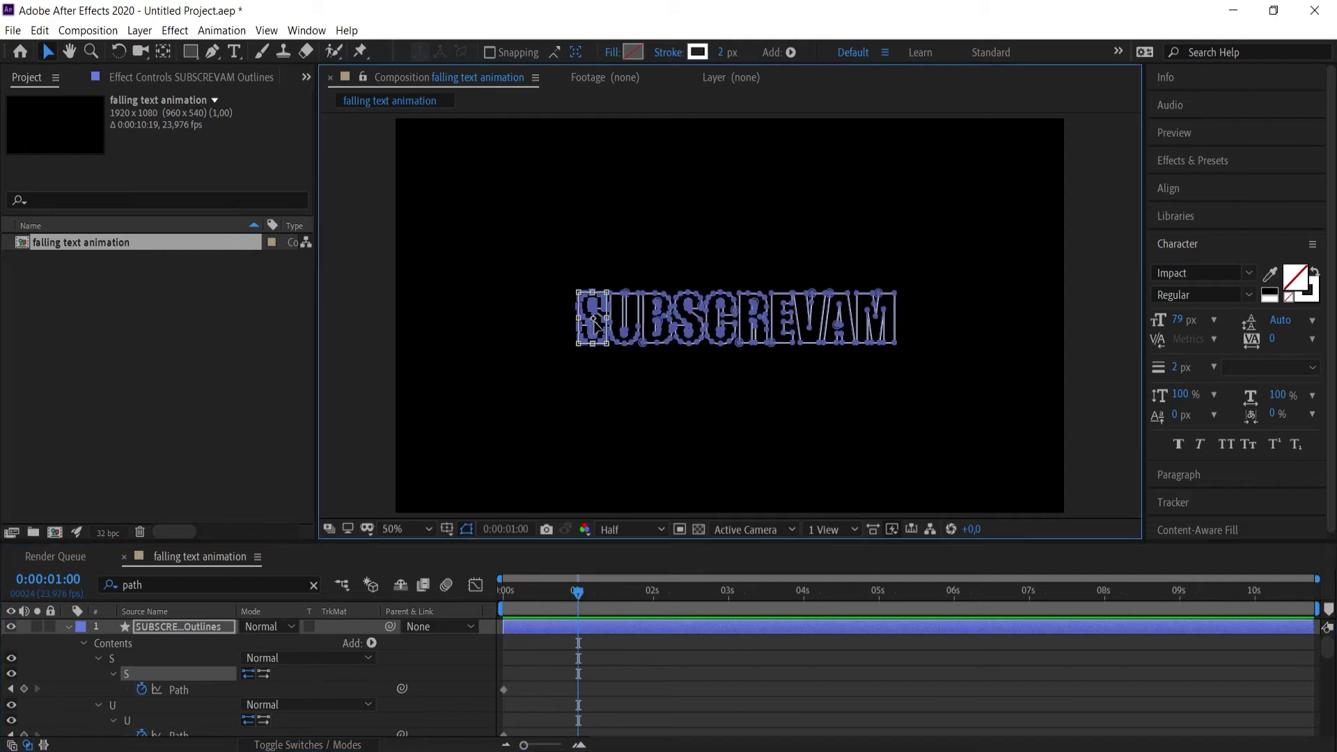
# Raise the S to the top of the frame at 1s, and paste the start pose at 2s pushed slightly lower.
pyautogui.moveTo(596, 326); pyautogui.dragTo(589, 85)
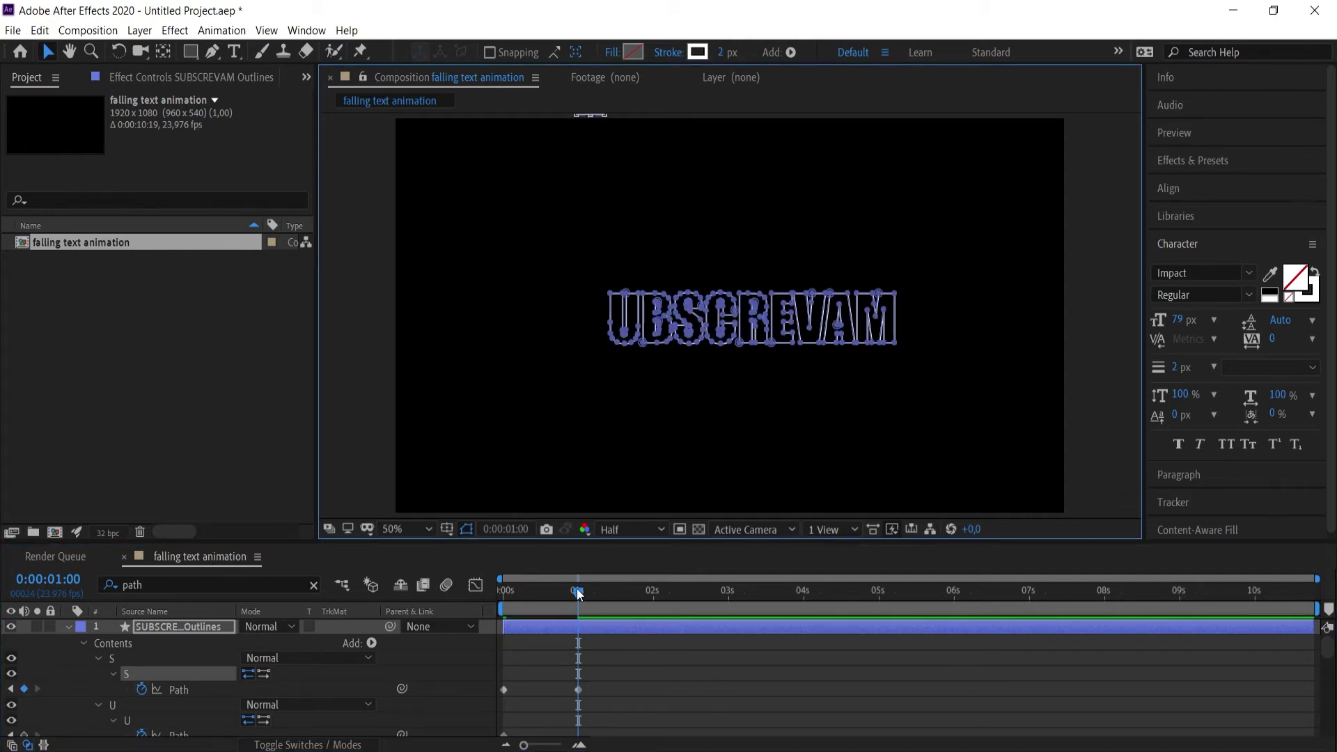
pyautogui.moveTo(578, 593); pyautogui.dragTo(653, 595)
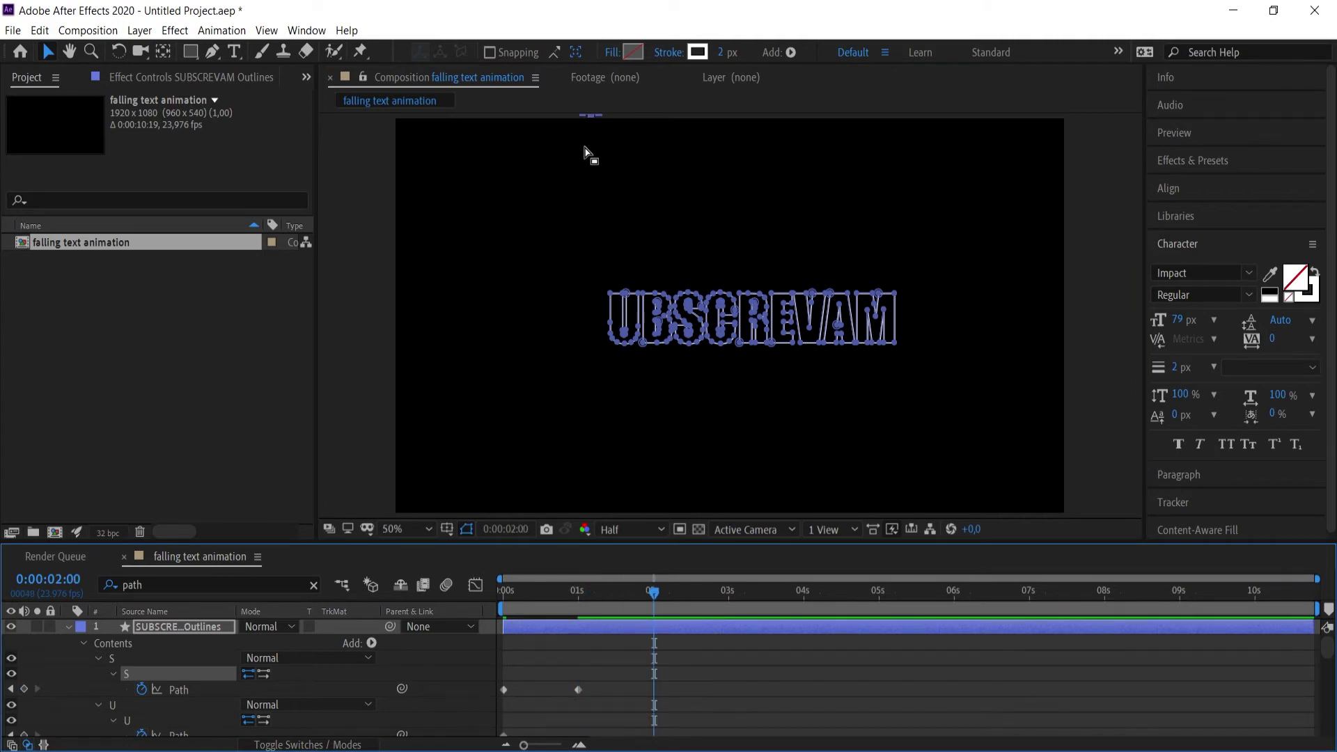
pyautogui.click(504, 688)
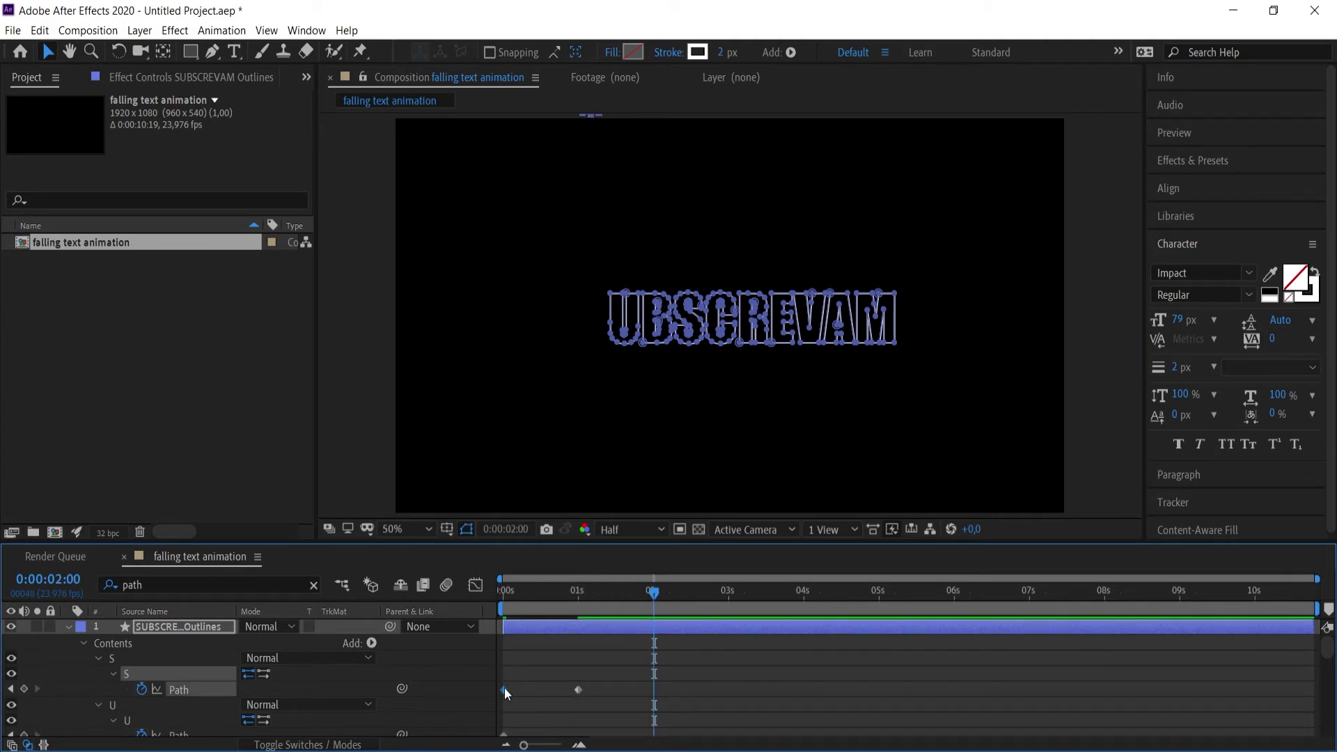
pyautogui.hotkey('ctrl', 'c')
pyautogui.hotkey('ctrl', 'v')
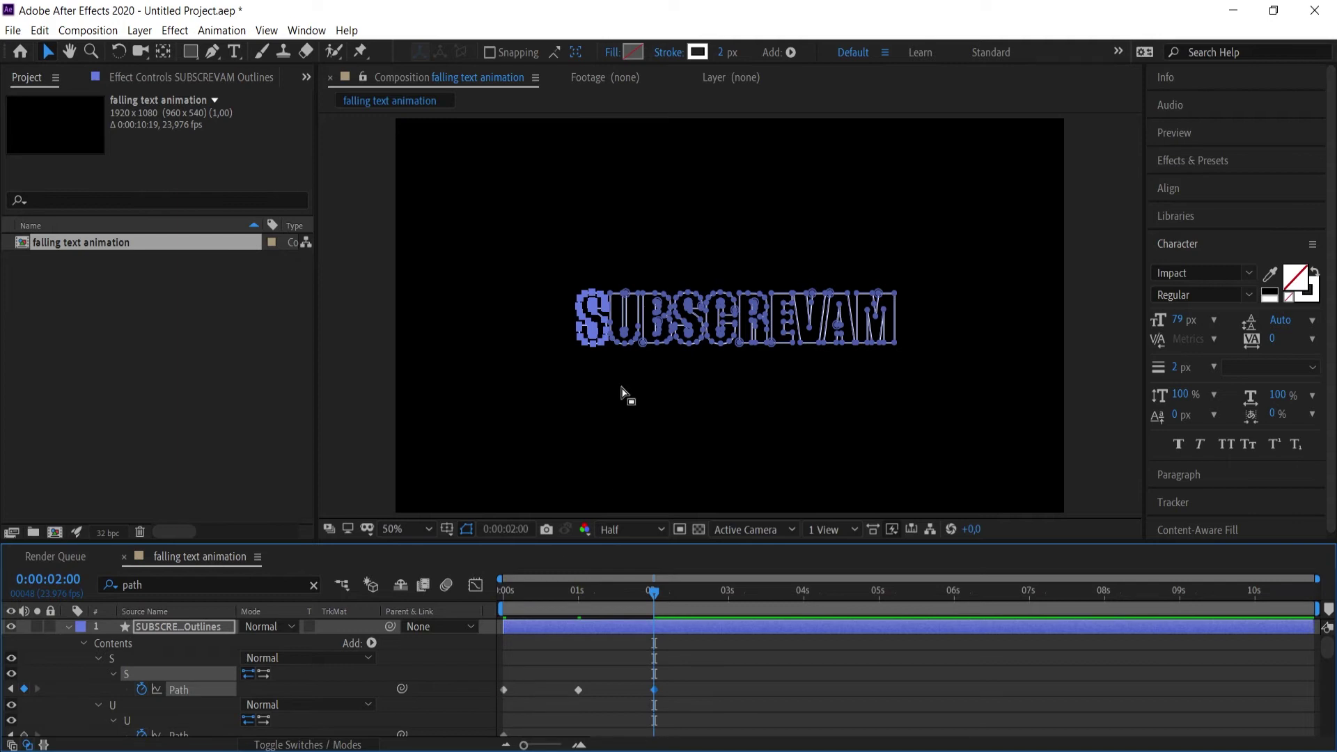
pyautogui.click(596, 326)
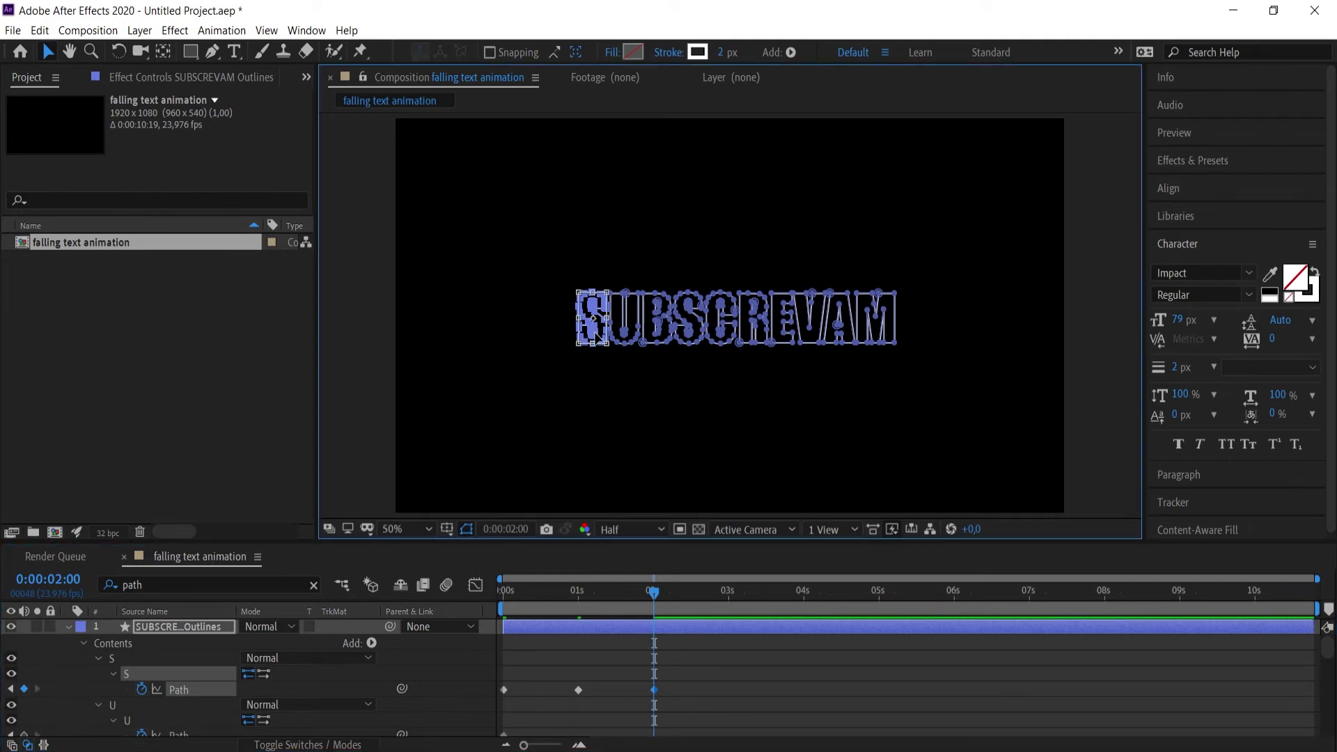
pyautogui.moveTo(597, 339); pyautogui.dragTo(595, 351)
# Paste the start pose again a little later, delete the 0s key, and shift the remaining keys earlier.
pyautogui.moveTo(654, 592); pyautogui.dragTo(697, 592)
pyautogui.click(504, 690)
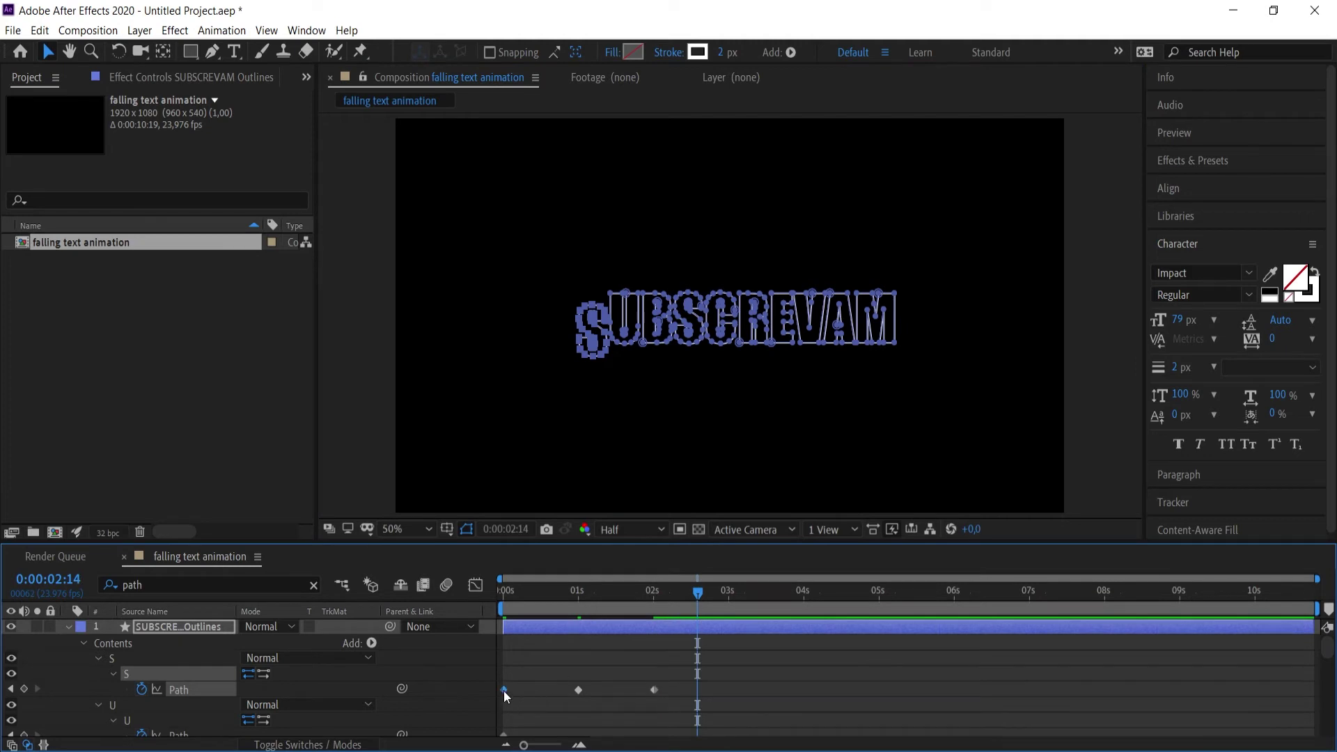
pyautogui.hotkey('ctrl', 'c')
pyautogui.hotkey('ctrl', 'v')
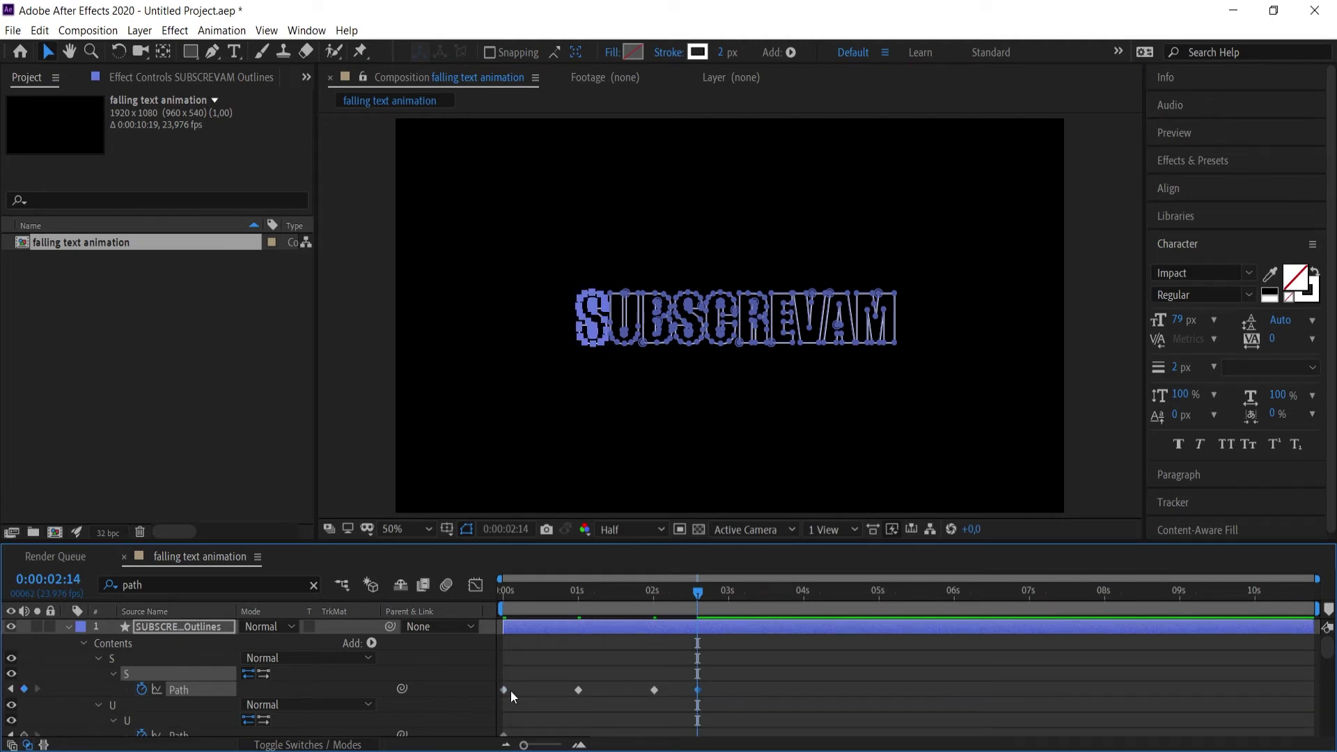
pyautogui.press('Delete')
pyautogui.moveTo(757, 670)
pyautogui.mouseDown()
pyautogui.moveTo(556, 701)
pyautogui.moveTo(502, 687)
pyautogui.mouseUp()
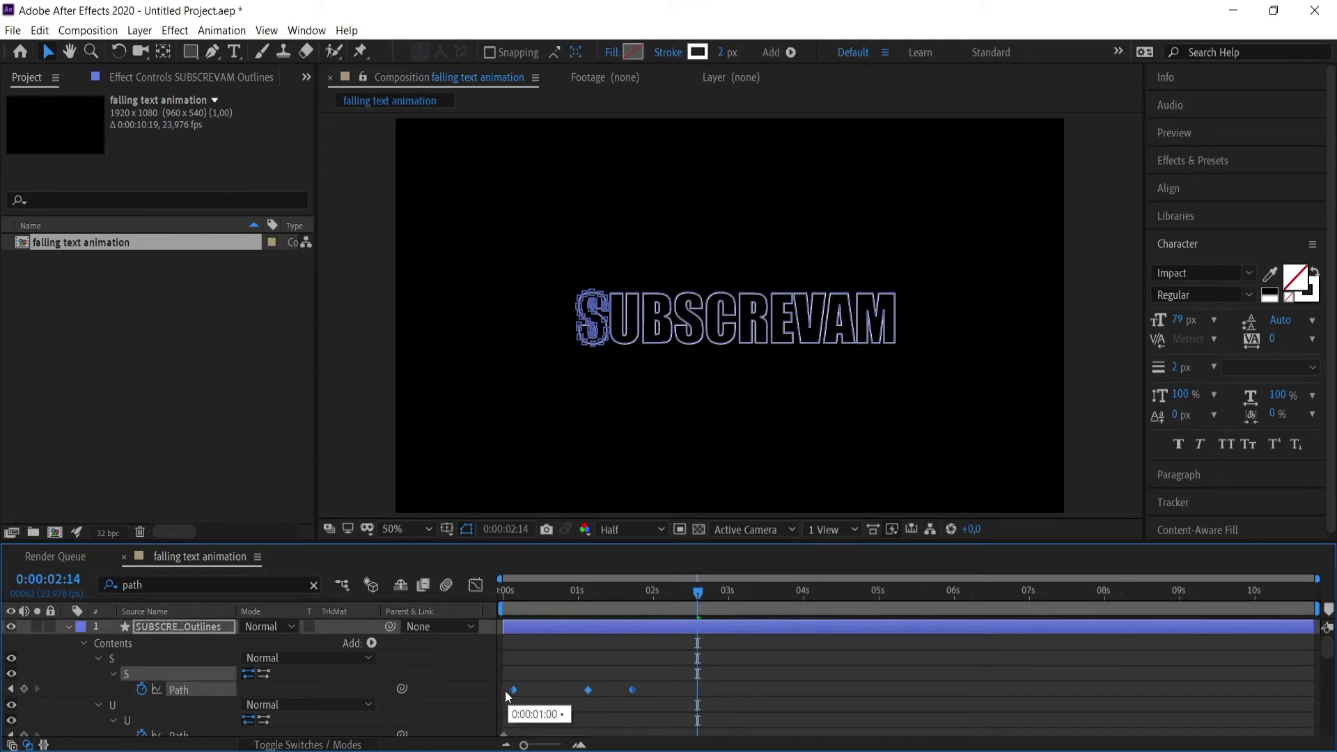
# Nudge the S letter's last Path keyframe slightly later and preview the fall twice.
pyautogui.click(531, 657)
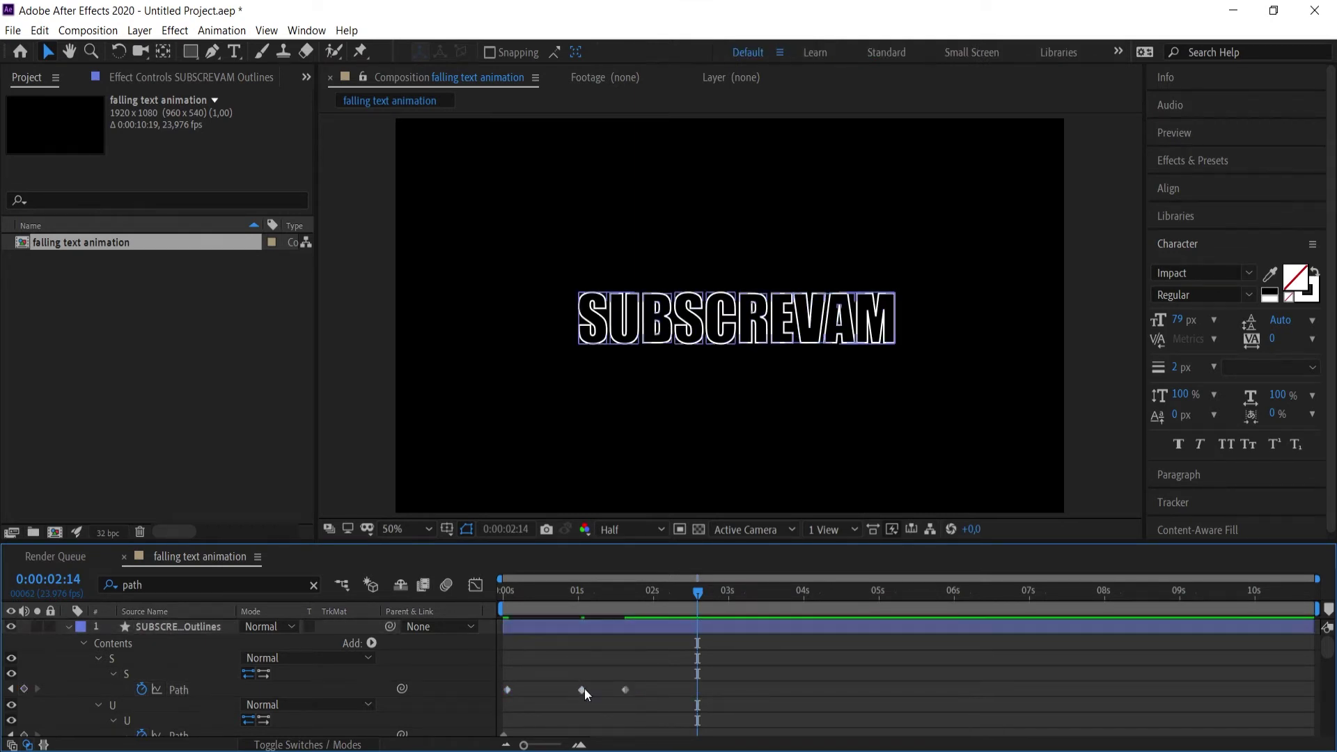
pyautogui.moveTo(625, 689); pyautogui.dragTo(634, 689)
pyautogui.moveTo(696, 593); pyautogui.dragTo(482, 594)
pyautogui.press('space')
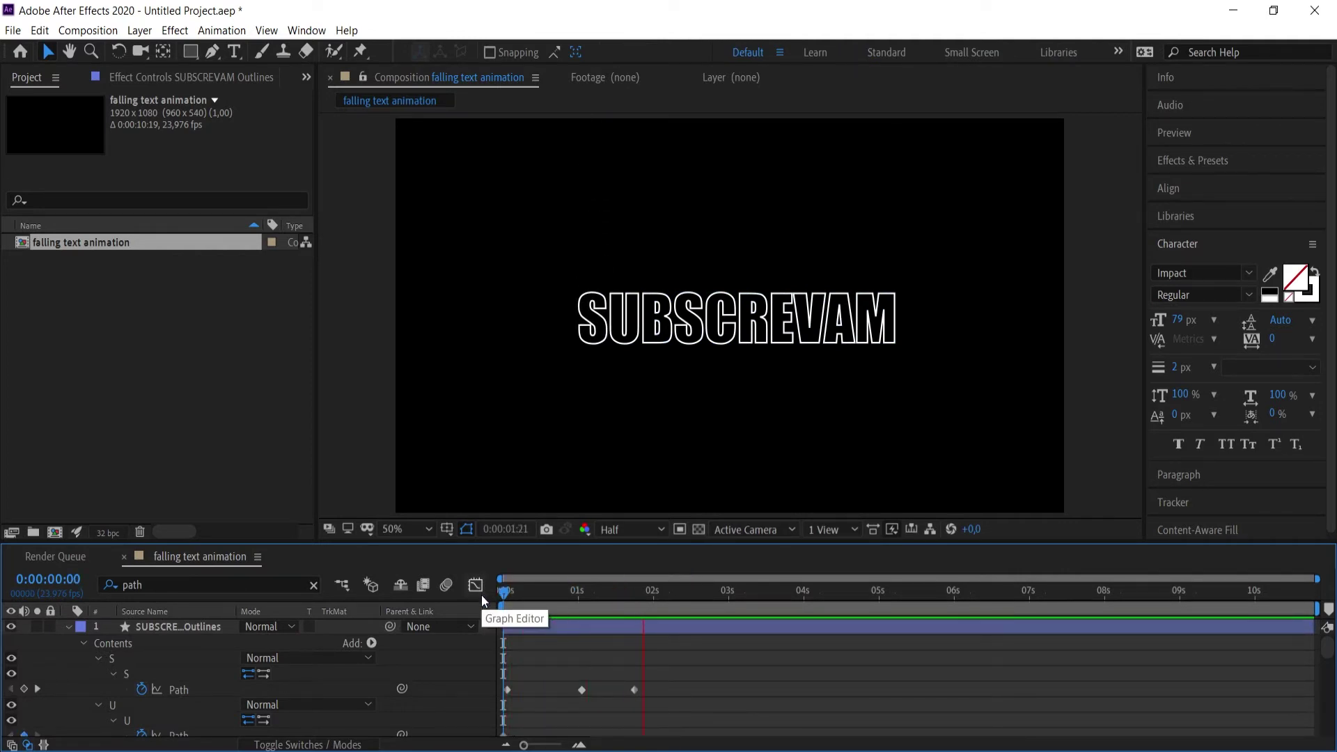
pyautogui.press('space')
pyautogui.moveTo(671, 599); pyautogui.dragTo(499, 616)
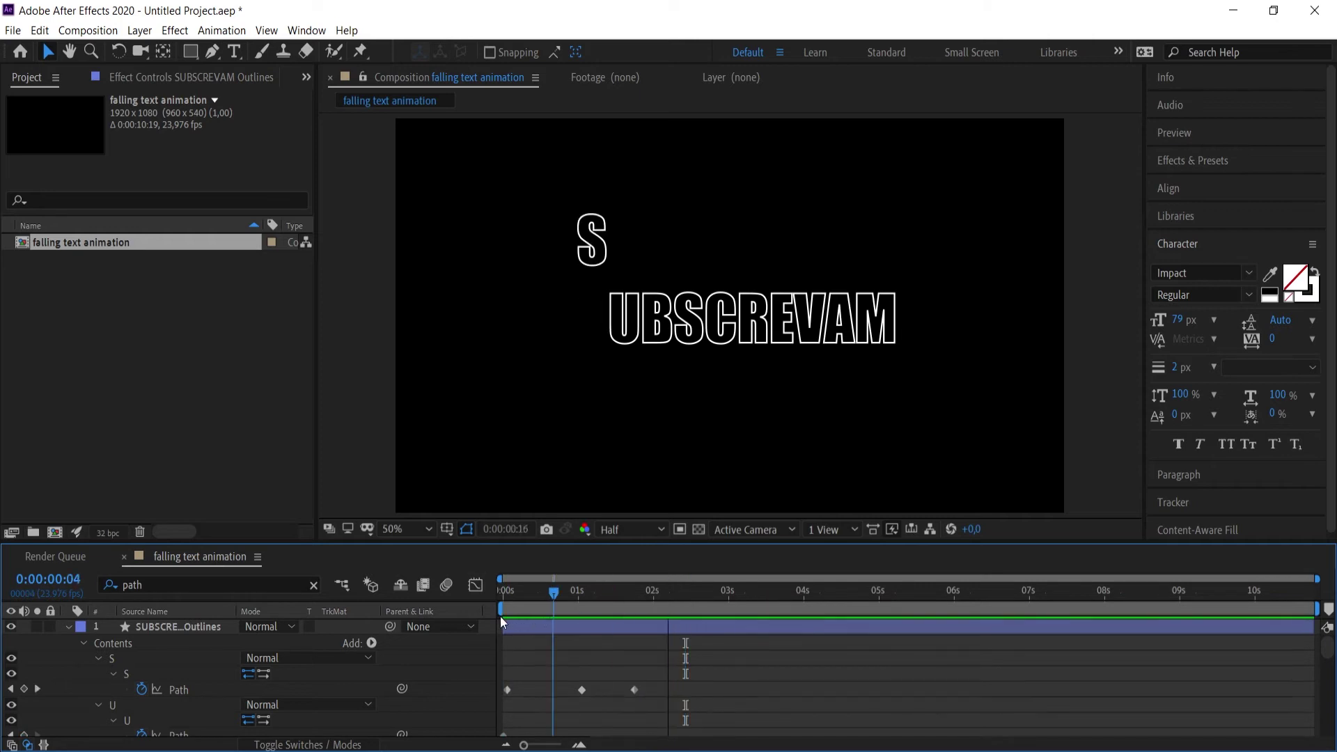
pyautogui.press('space')
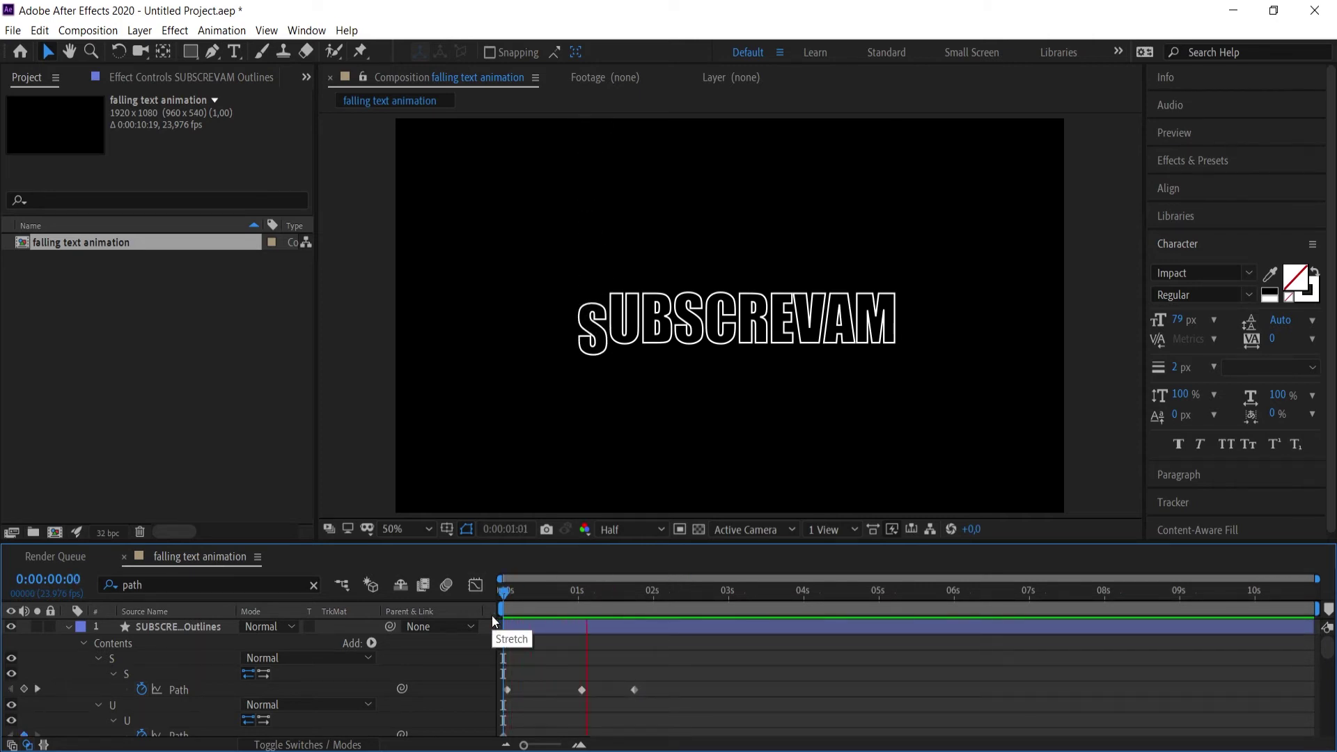
pyautogui.press('space')
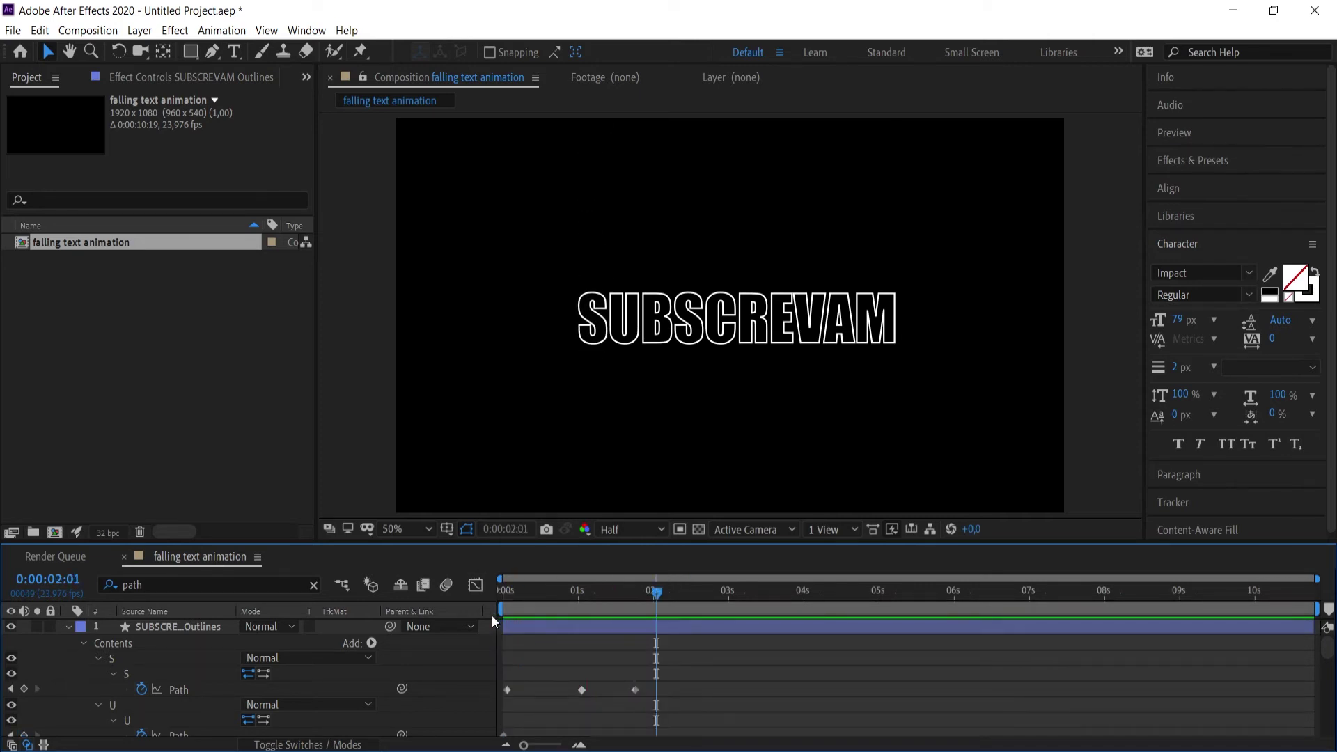
# Apply Easy Ease (F9) to all S Path keyframes, then select the middle one.
pyautogui.moveTo(738, 696); pyautogui.dragTo(549, 692)
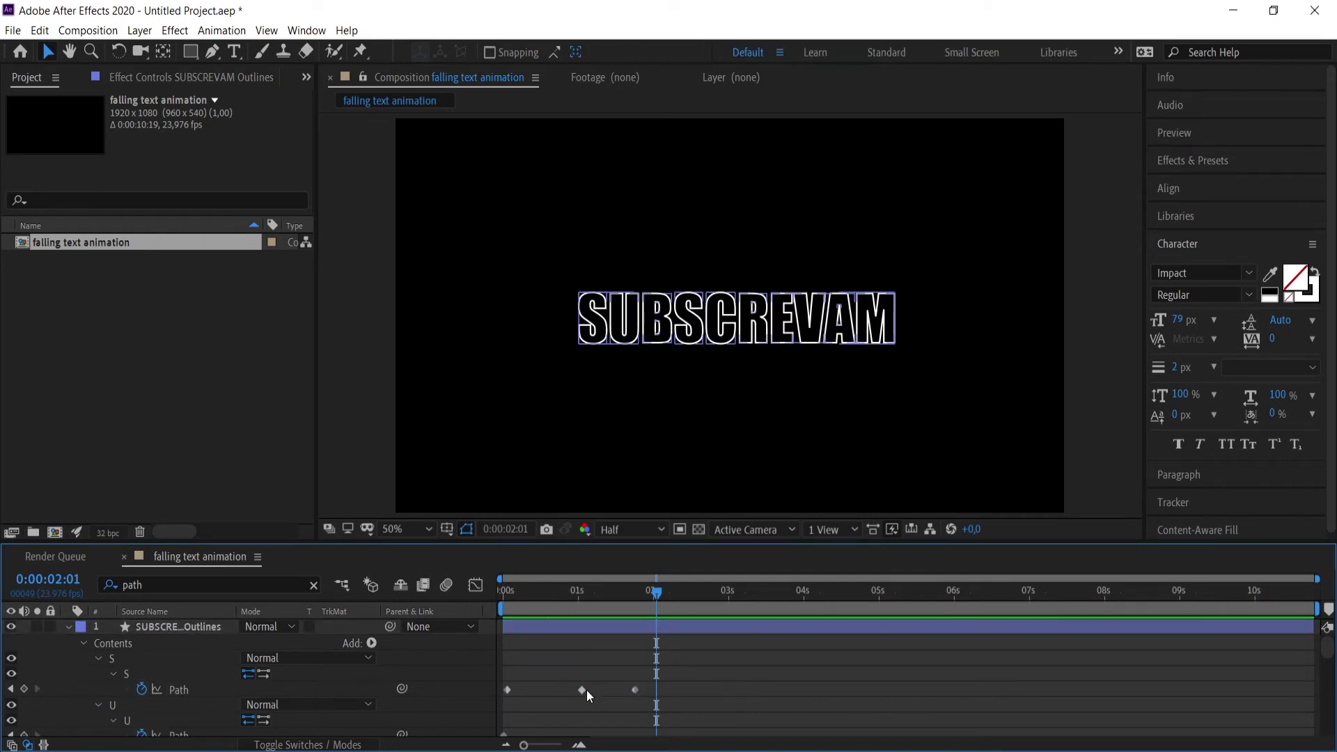
pyautogui.moveTo(687, 681); pyautogui.dragTo(507, 701)
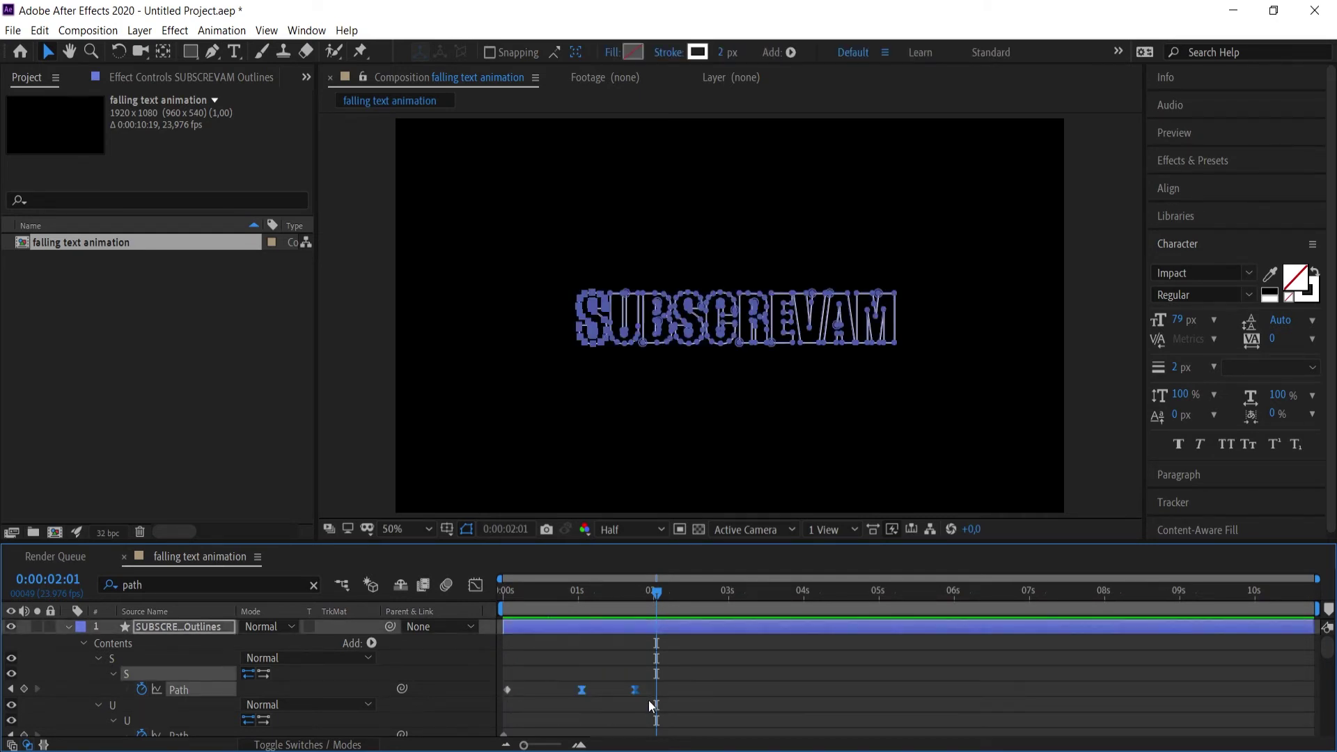
pyautogui.press('F9')
pyautogui.click(687, 690)
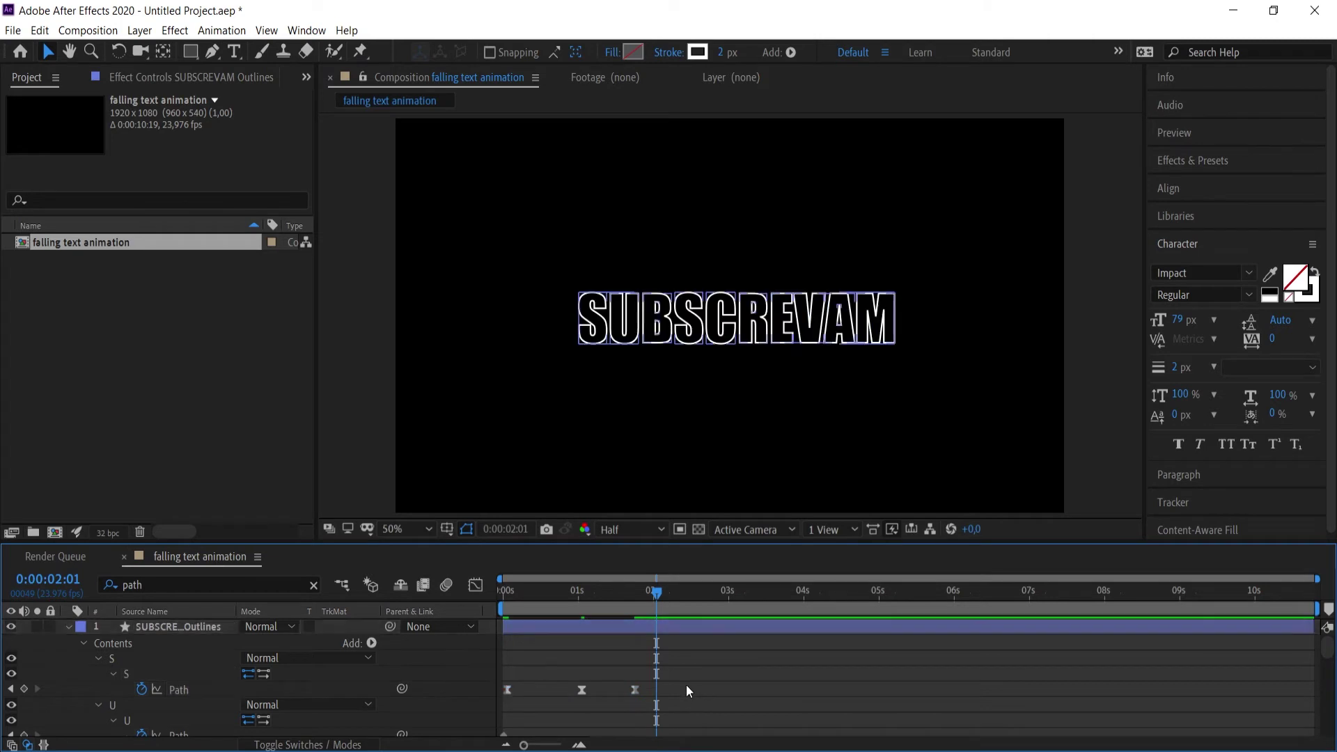
pyautogui.click(581, 689)
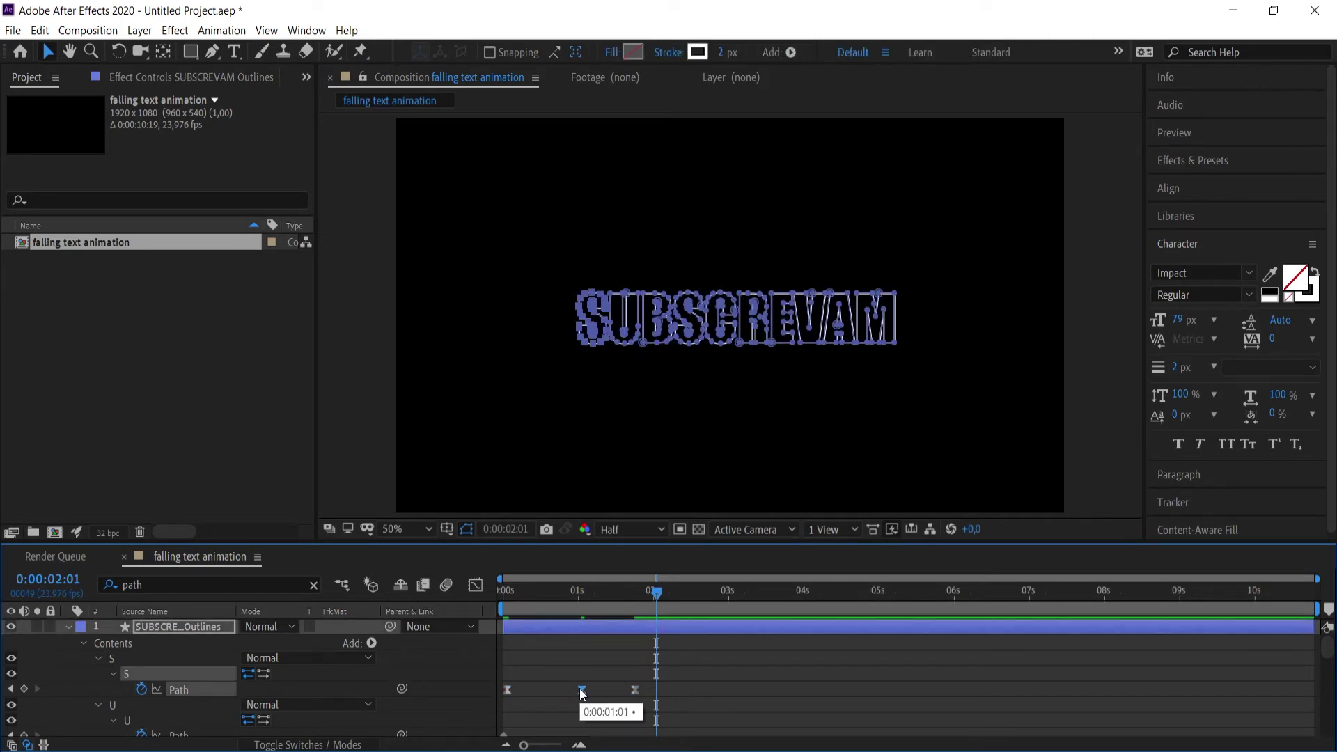
# In the Graph Editor, stretch the S middle keyframe's influence to about 85% and preview the drop.
pyautogui.click(476, 586)
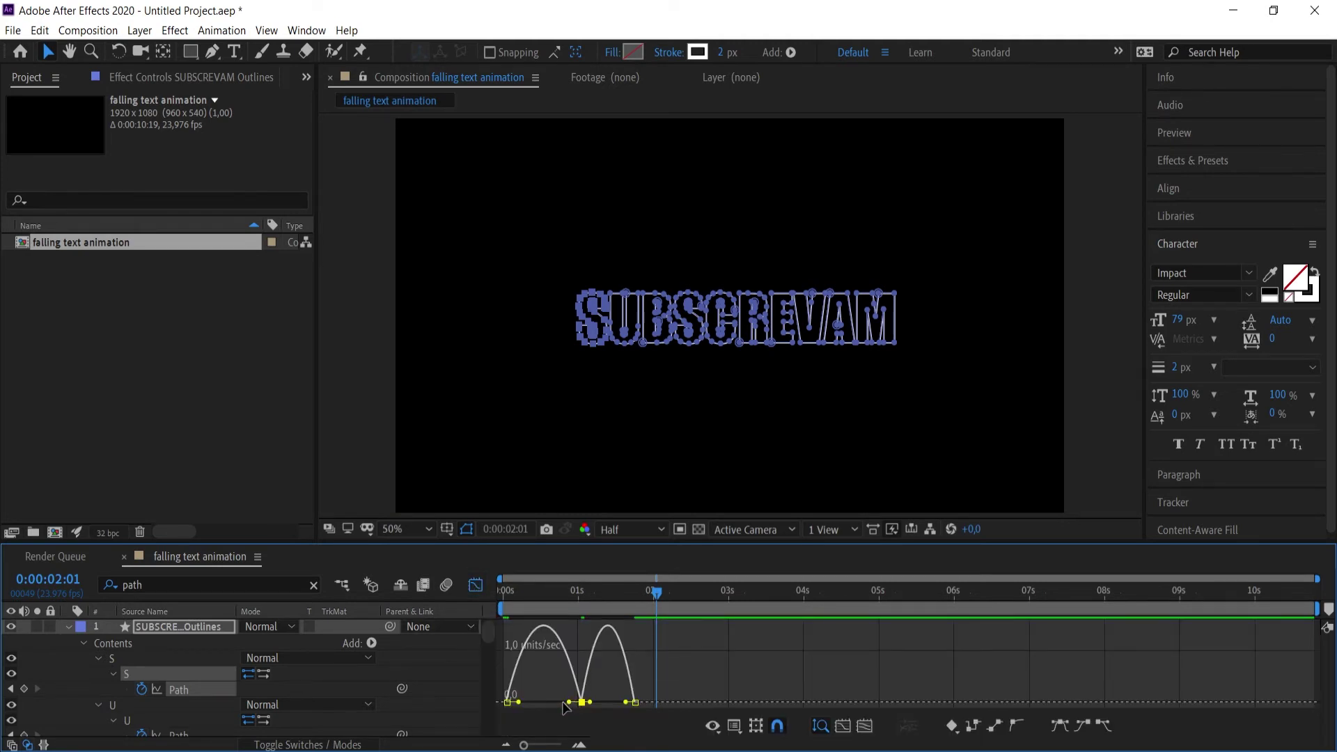
pyautogui.moveTo(570, 702)
pyautogui.mouseDown()
pyautogui.moveTo(542, 701)
pyautogui.moveTo(609, 703)
pyautogui.mouseUp()
pyautogui.moveTo(654, 592); pyautogui.dragTo(490, 591)
pyautogui.press('space')
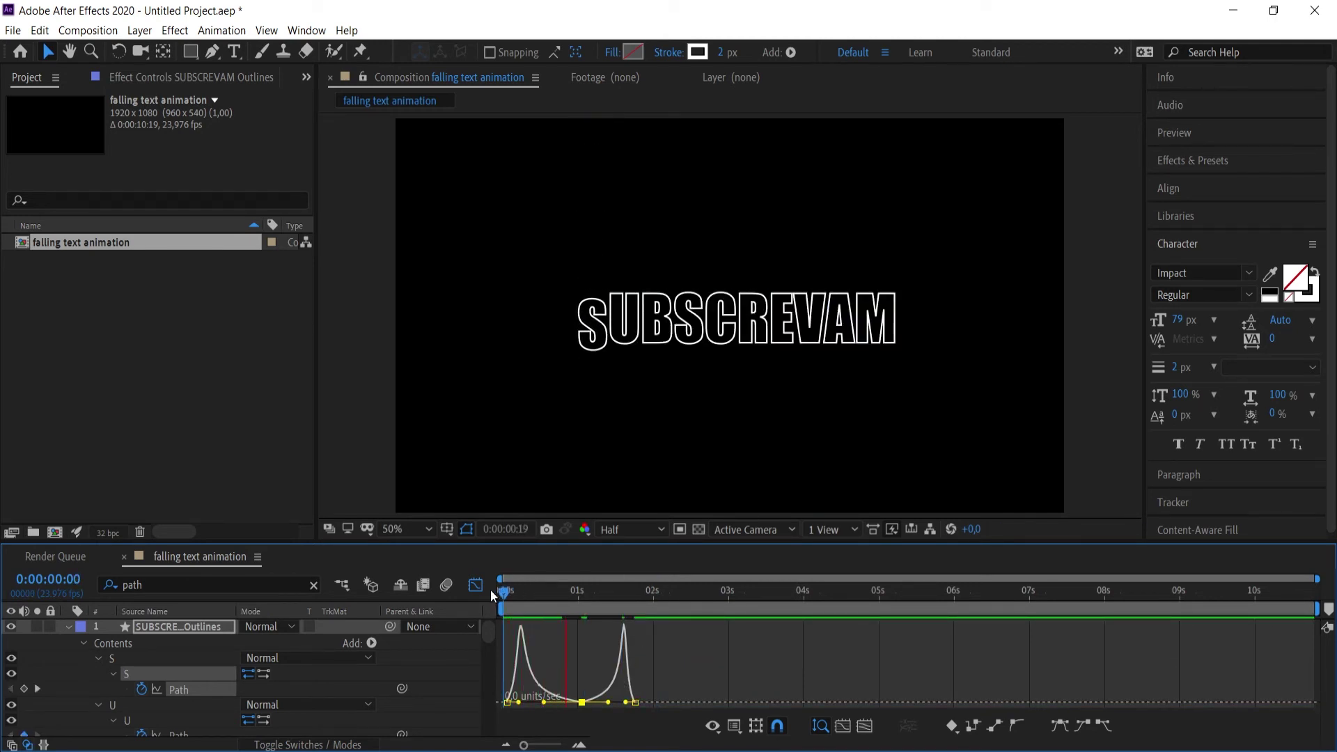
pyautogui.click(632, 591)
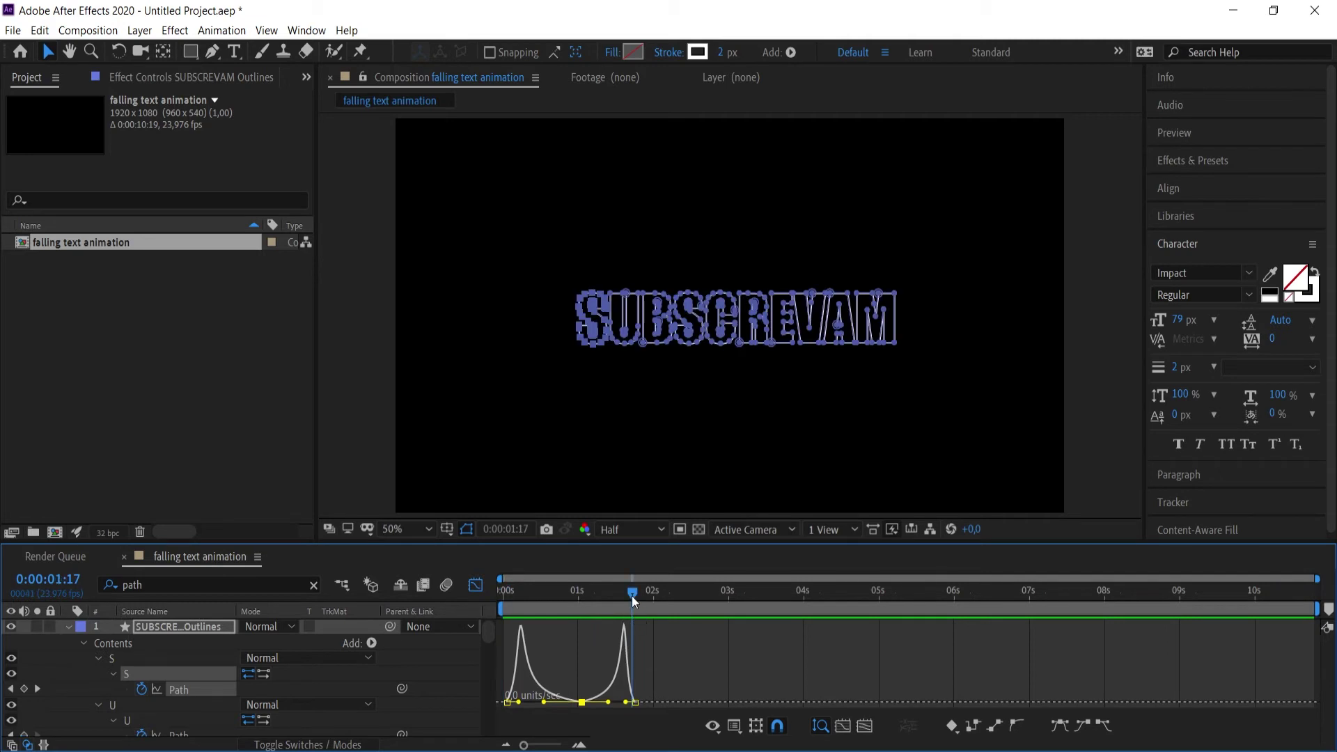
pyautogui.moveTo(632, 591); pyautogui.dragTo(487, 592)
pyautogui.press('space')
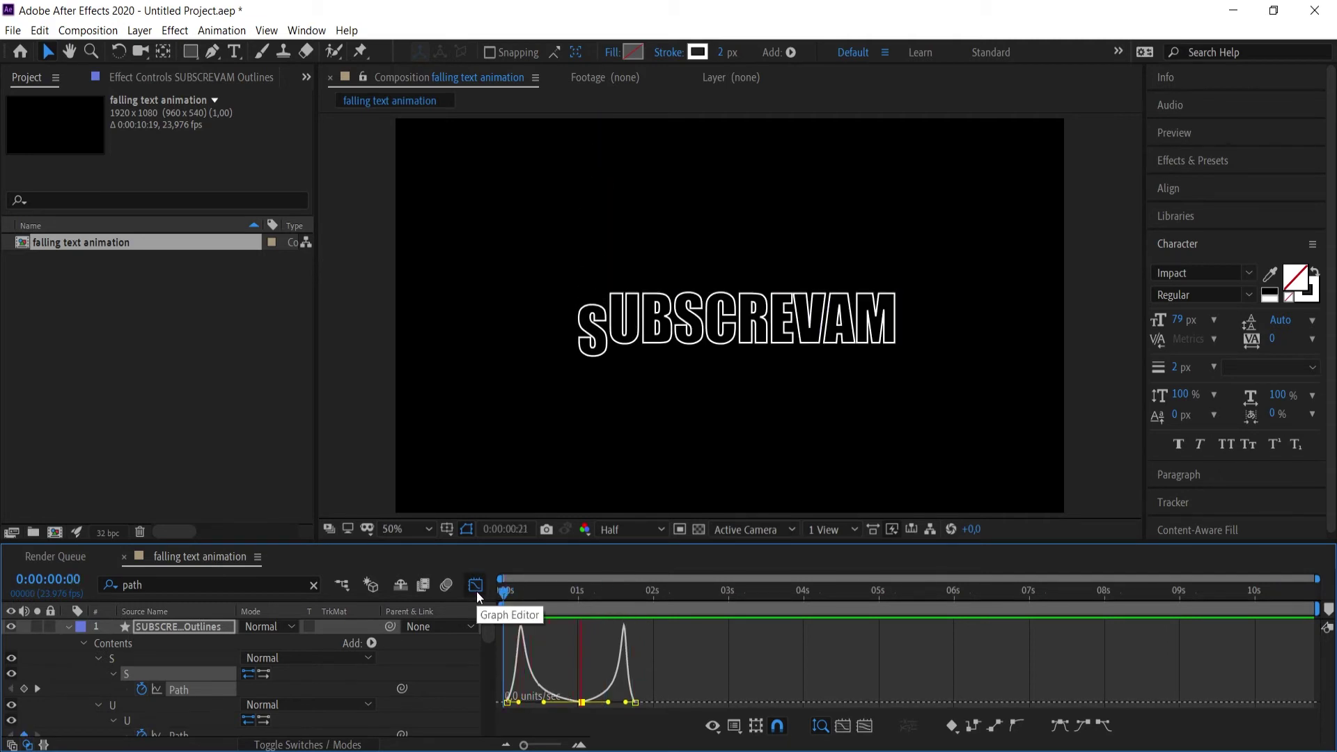
pyautogui.press('space')
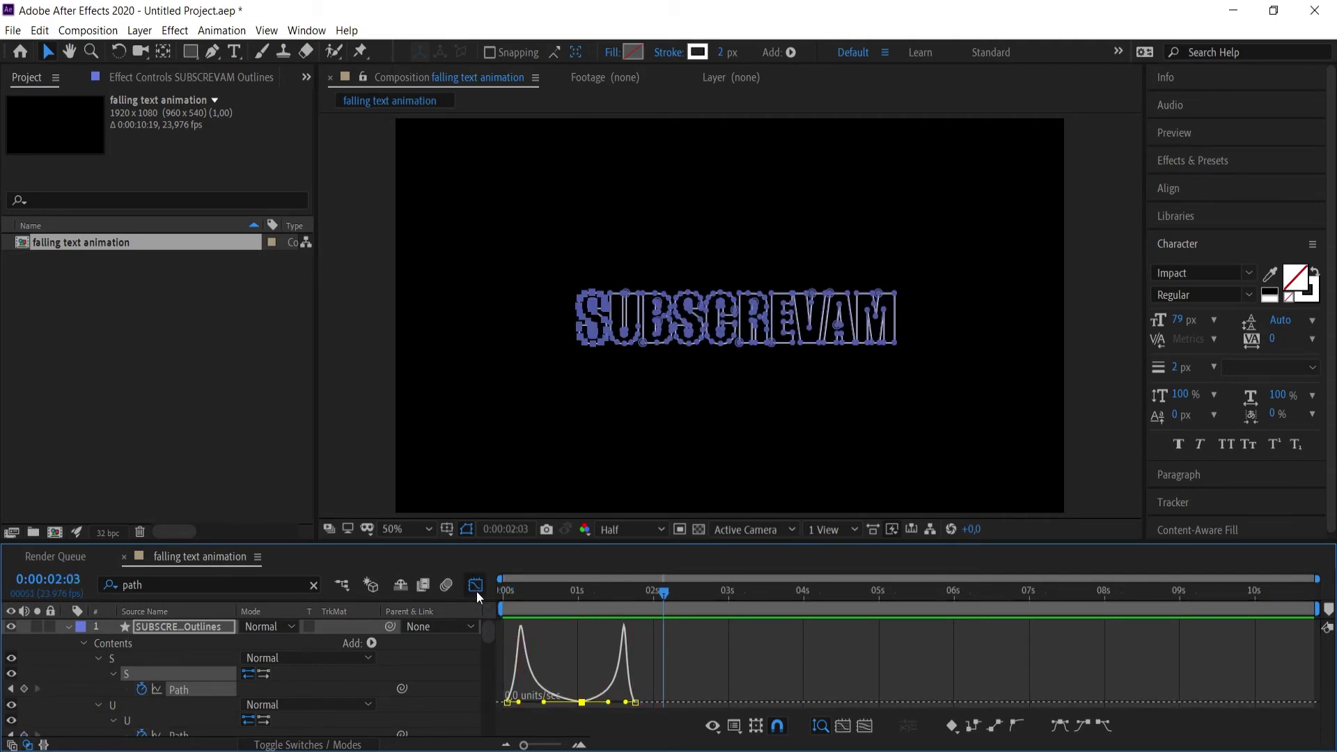
pyautogui.click(476, 591)
# Drag the S letter's third Path keyframe earlier, rewind to 0 and preview the shorter drop.
pyautogui.click(653, 688)
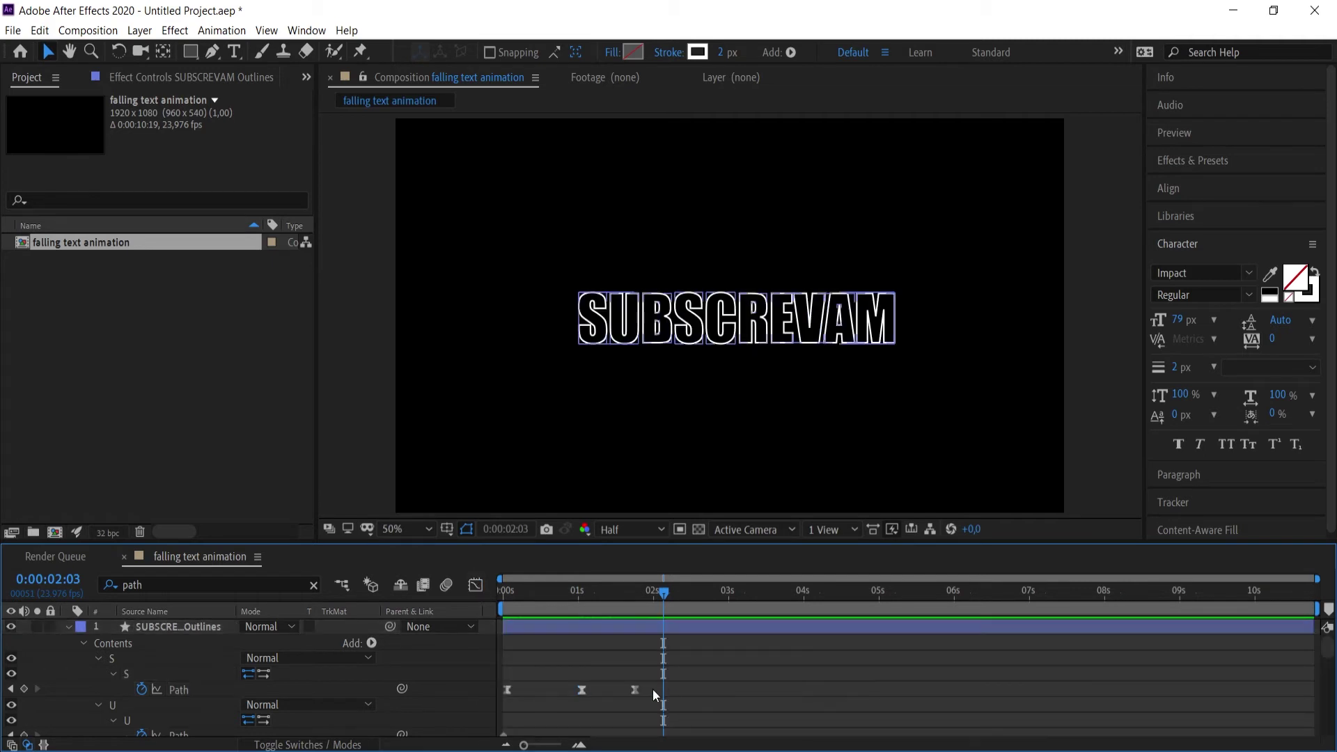
pyautogui.moveTo(634, 689)
pyautogui.mouseDown()
pyautogui.moveTo(541, 689)
pyautogui.moveTo(572, 689)
pyautogui.mouseUp()
pyautogui.click(605, 682)
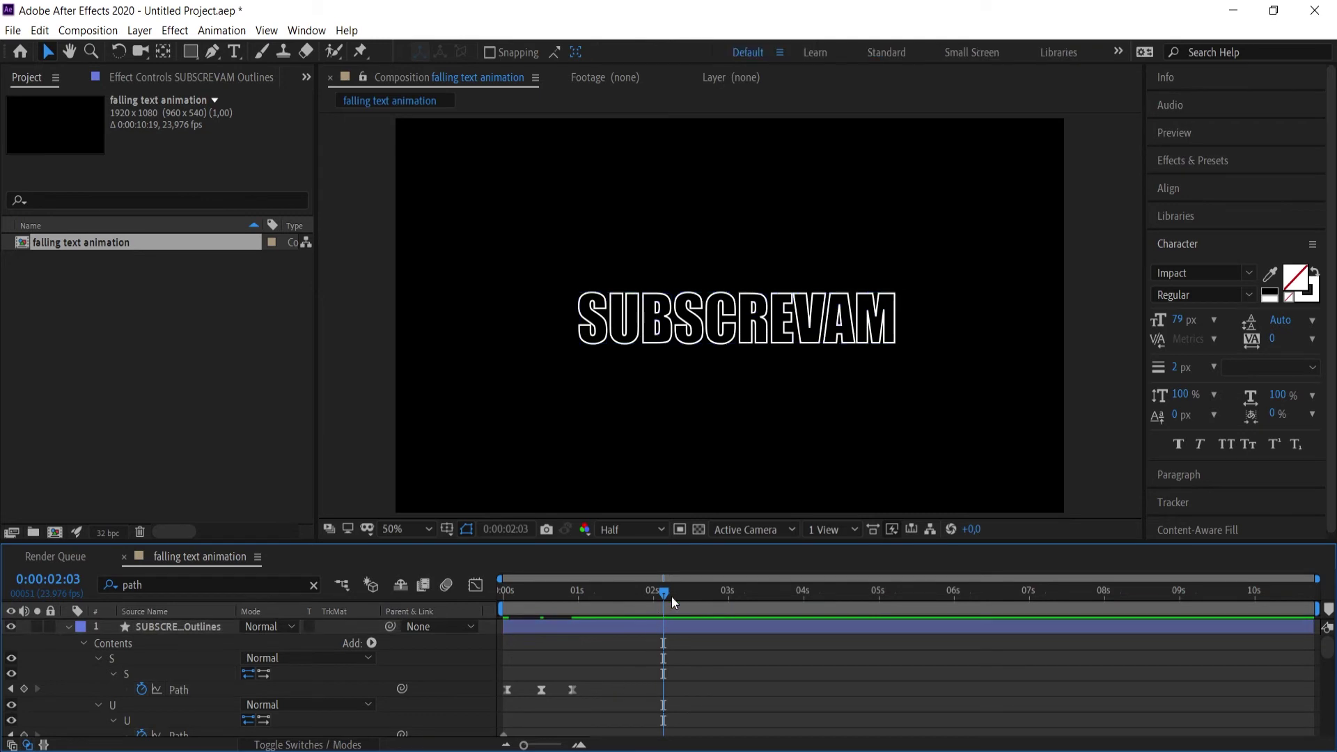
pyautogui.click(594, 592)
pyautogui.moveTo(567, 597); pyautogui.dragTo(470, 595)
pyautogui.press('space')
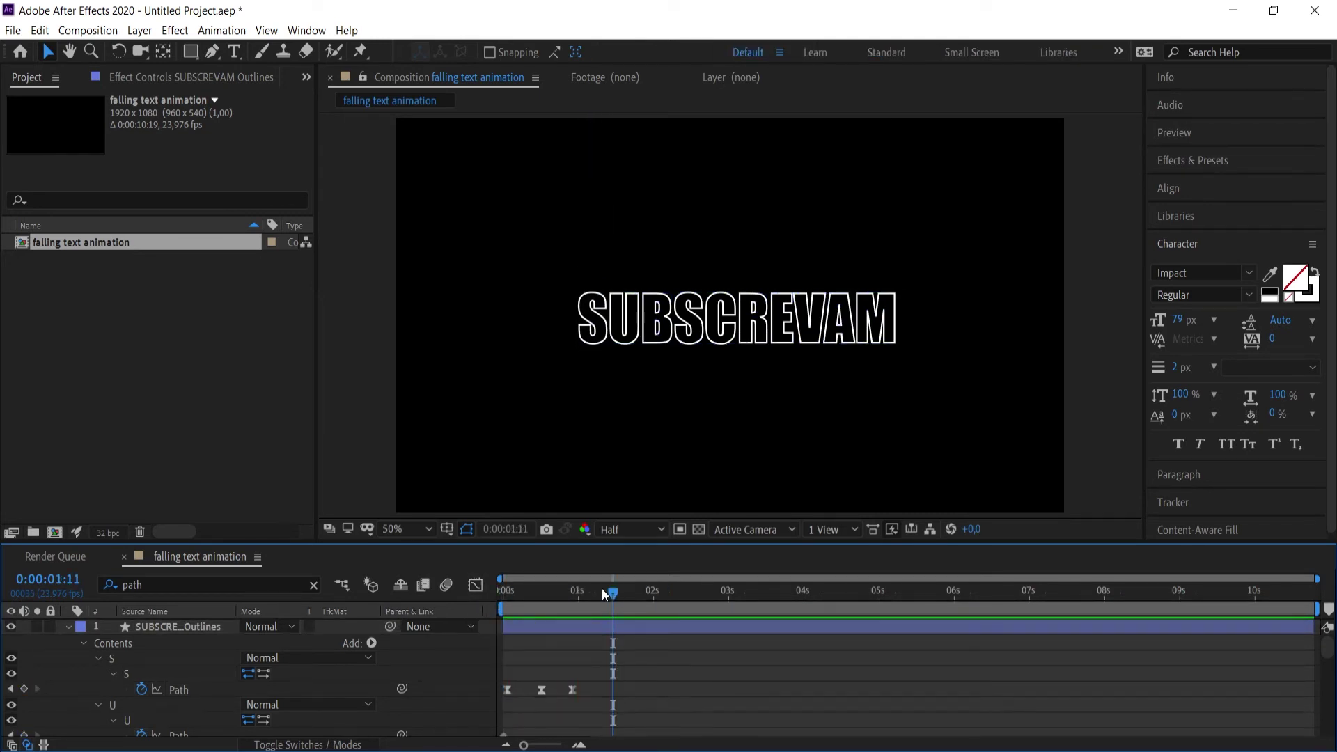
pyautogui.press('space')
pyautogui.press('space')
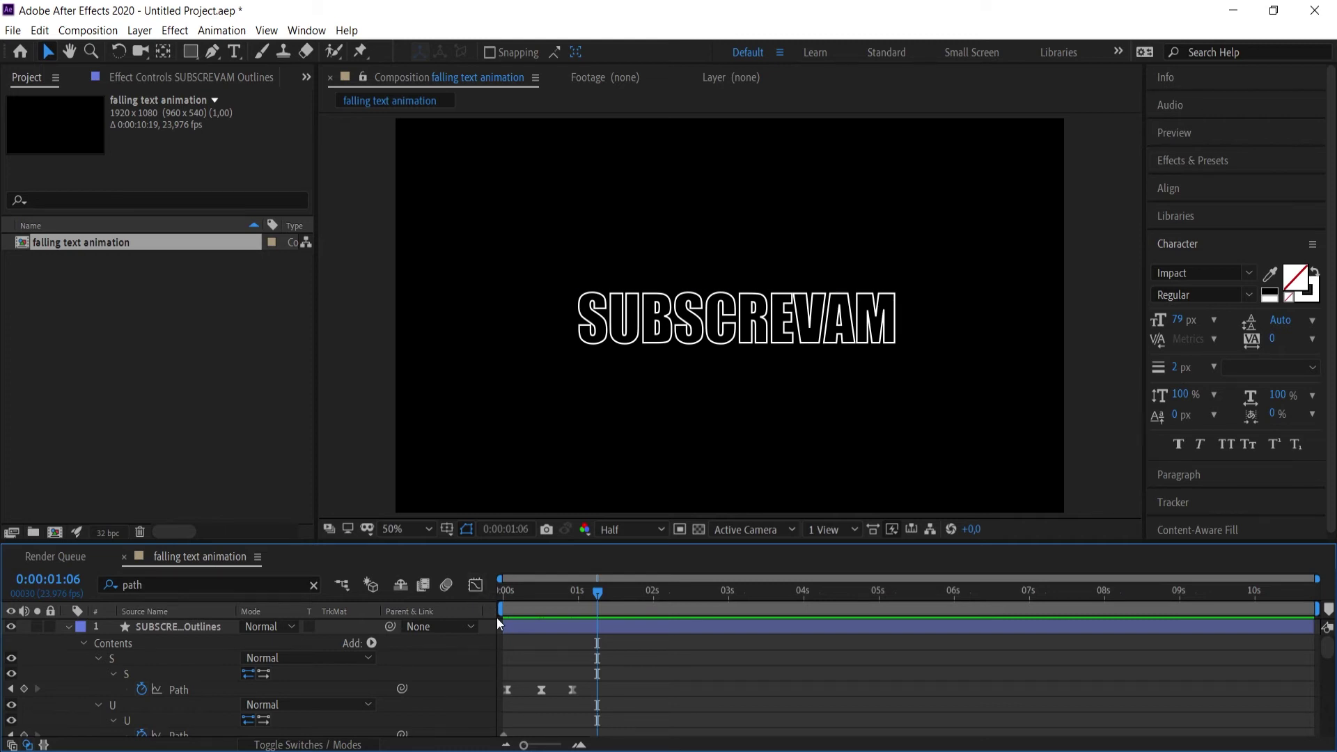
pyautogui.click(288, 690)
# Lift the U letter's path to the top of the frame at the start and a few frames later.
pyautogui.scroll(-1, 288, 689)
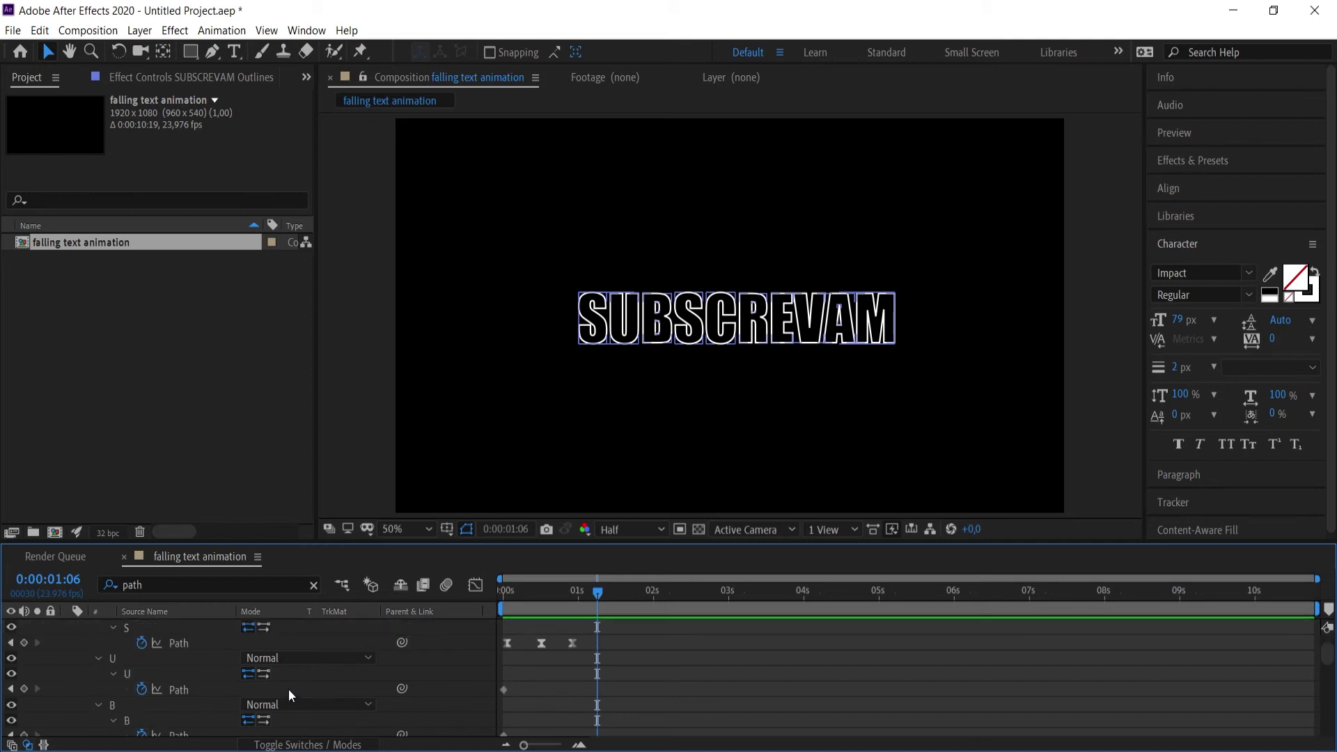
pyautogui.click(504, 689)
pyautogui.moveTo(596, 593); pyautogui.dragTo(498, 607)
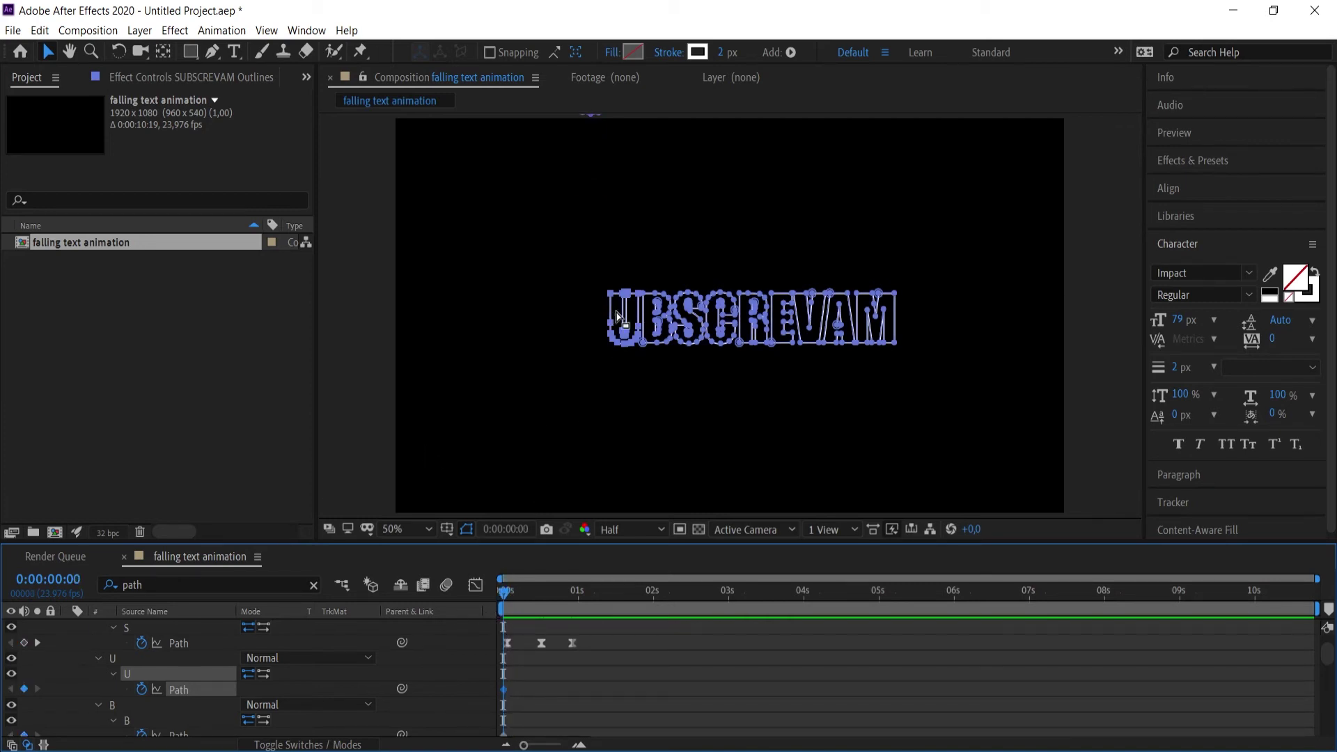
pyautogui.doubleClick(627, 317)
pyautogui.moveTo(625, 310); pyautogui.dragTo(621, 101)
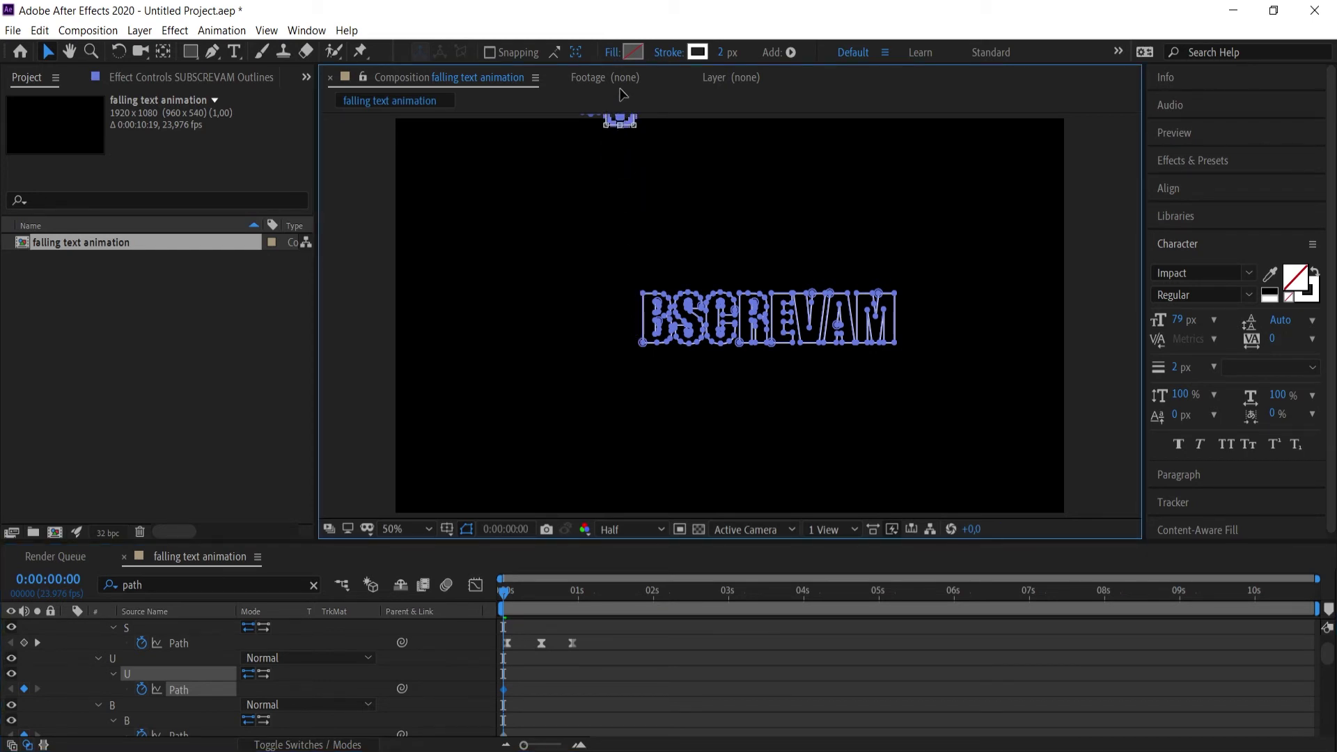
pyautogui.click(513, 591)
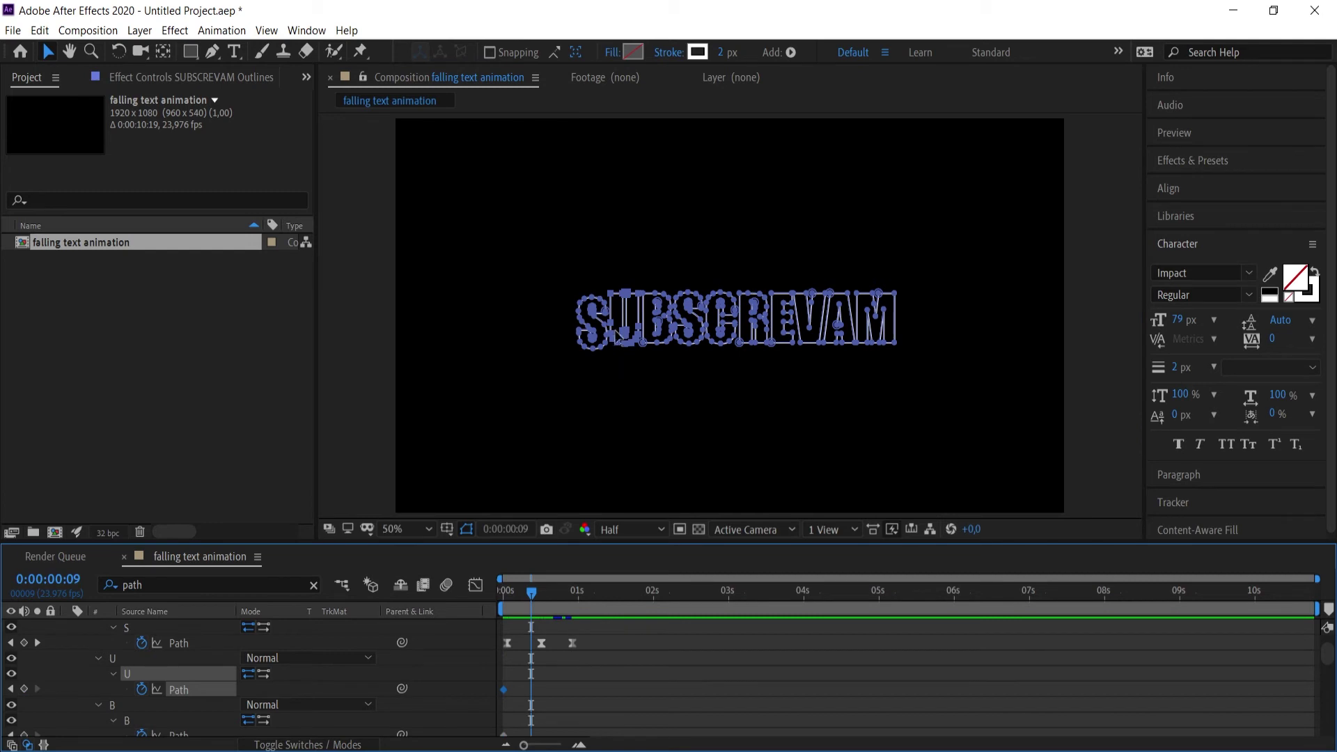
pyautogui.doubleClick(627, 326)
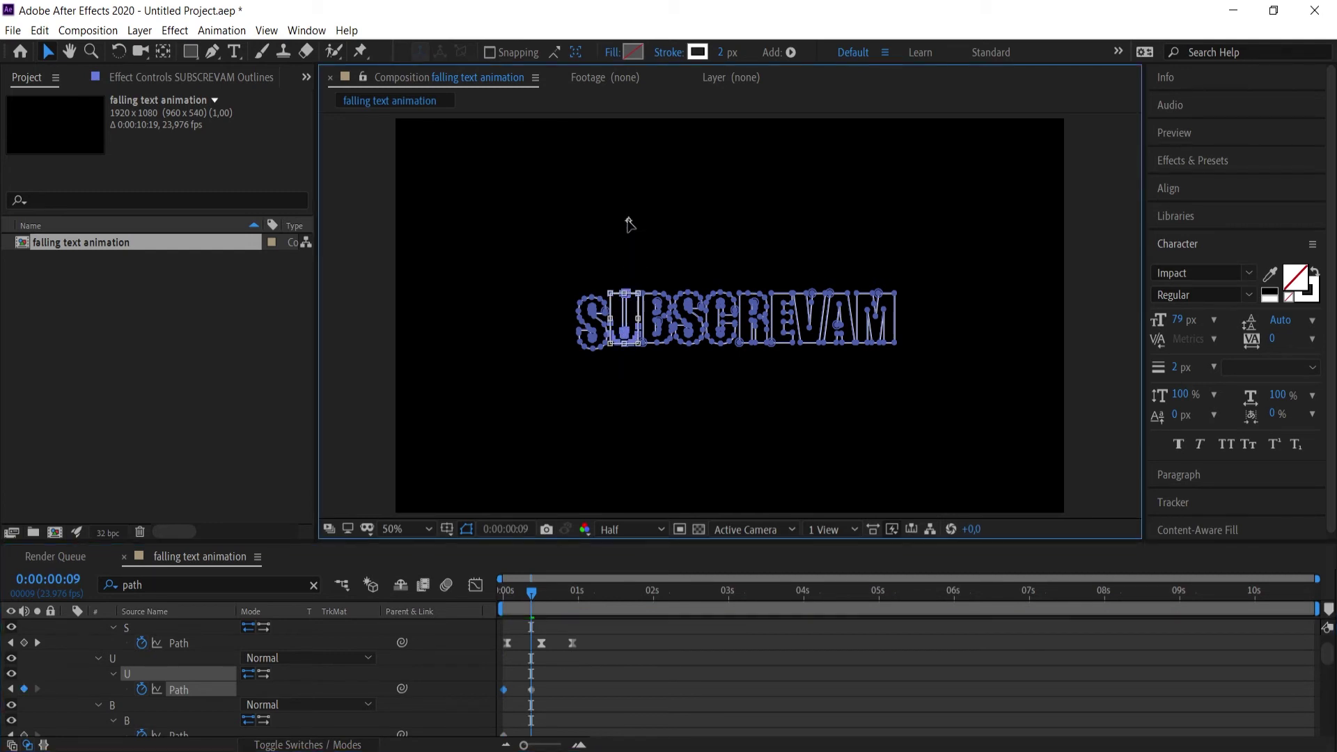
pyautogui.moveTo(625, 319); pyautogui.dragTo(619, 104)
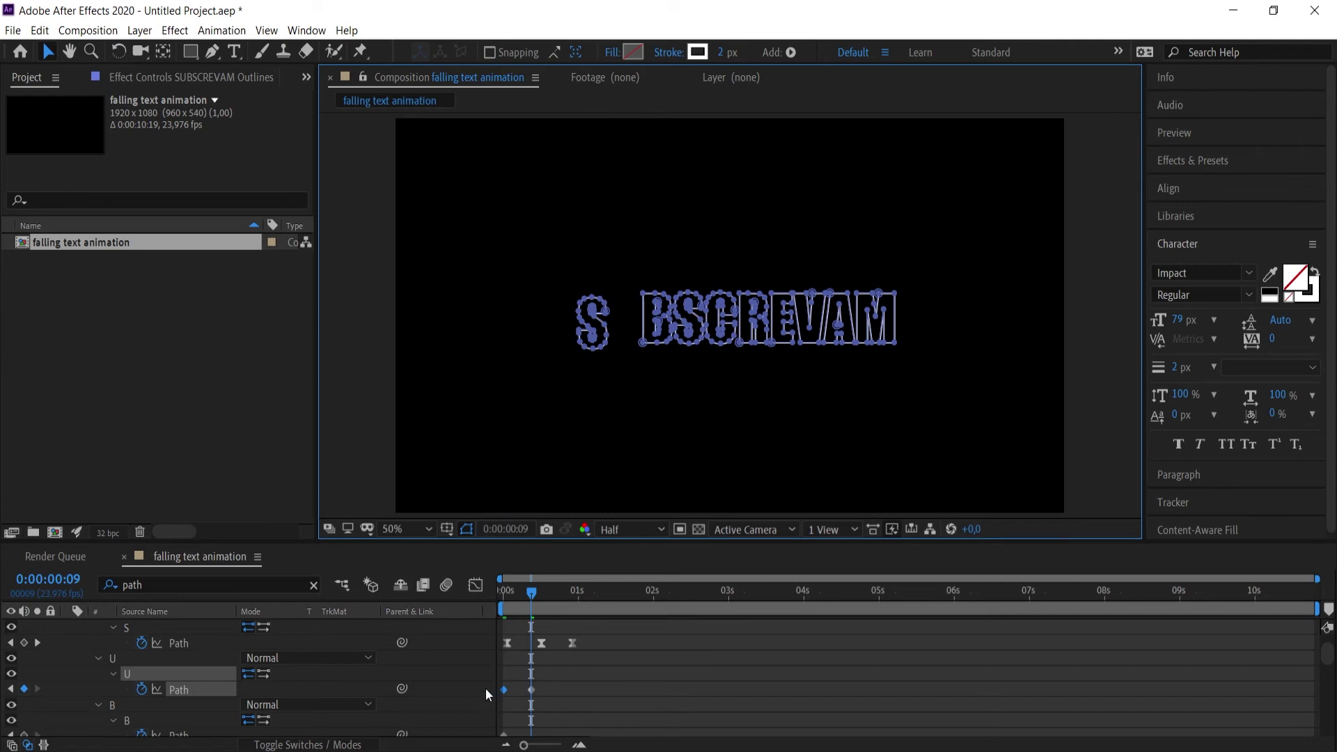
# Paste U keyframes around frame 18 pushed slightly below the line and at frame 23 back in line.
pyautogui.click(531, 689)
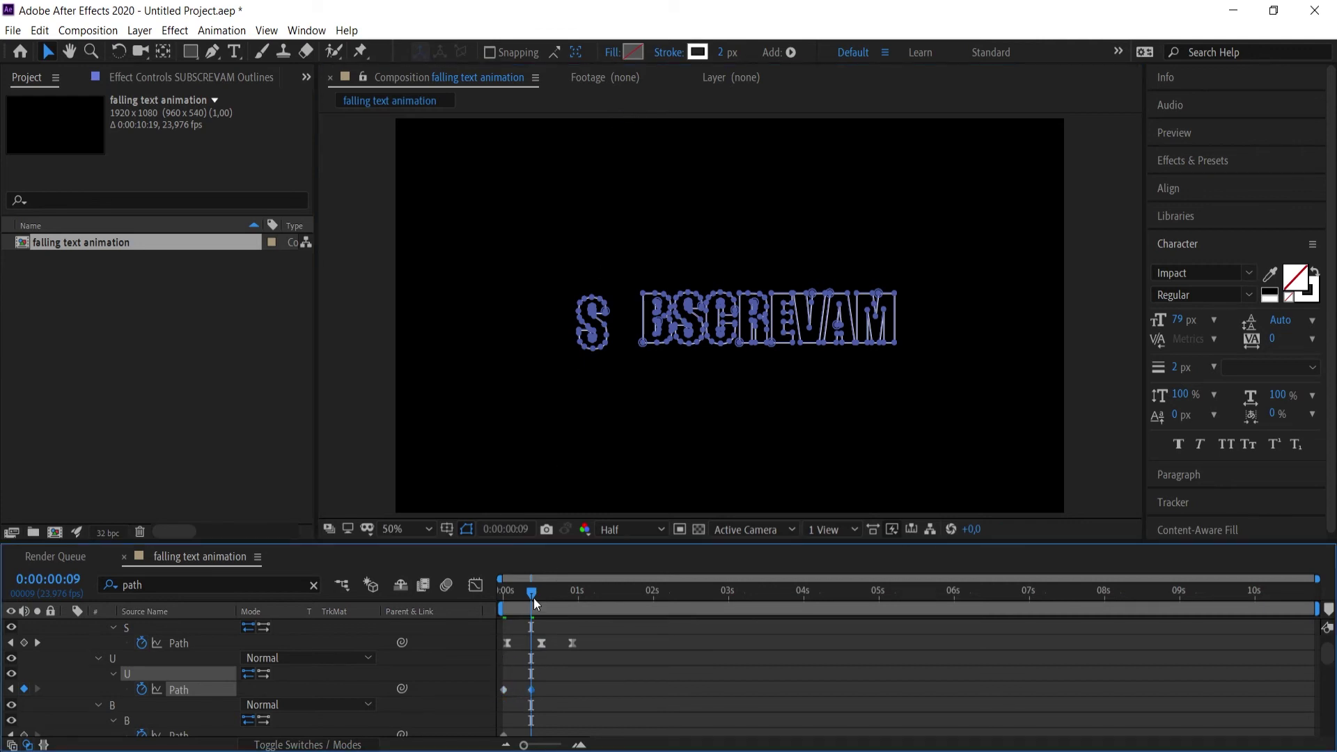
pyautogui.moveTo(533, 597); pyautogui.dragTo(559, 598)
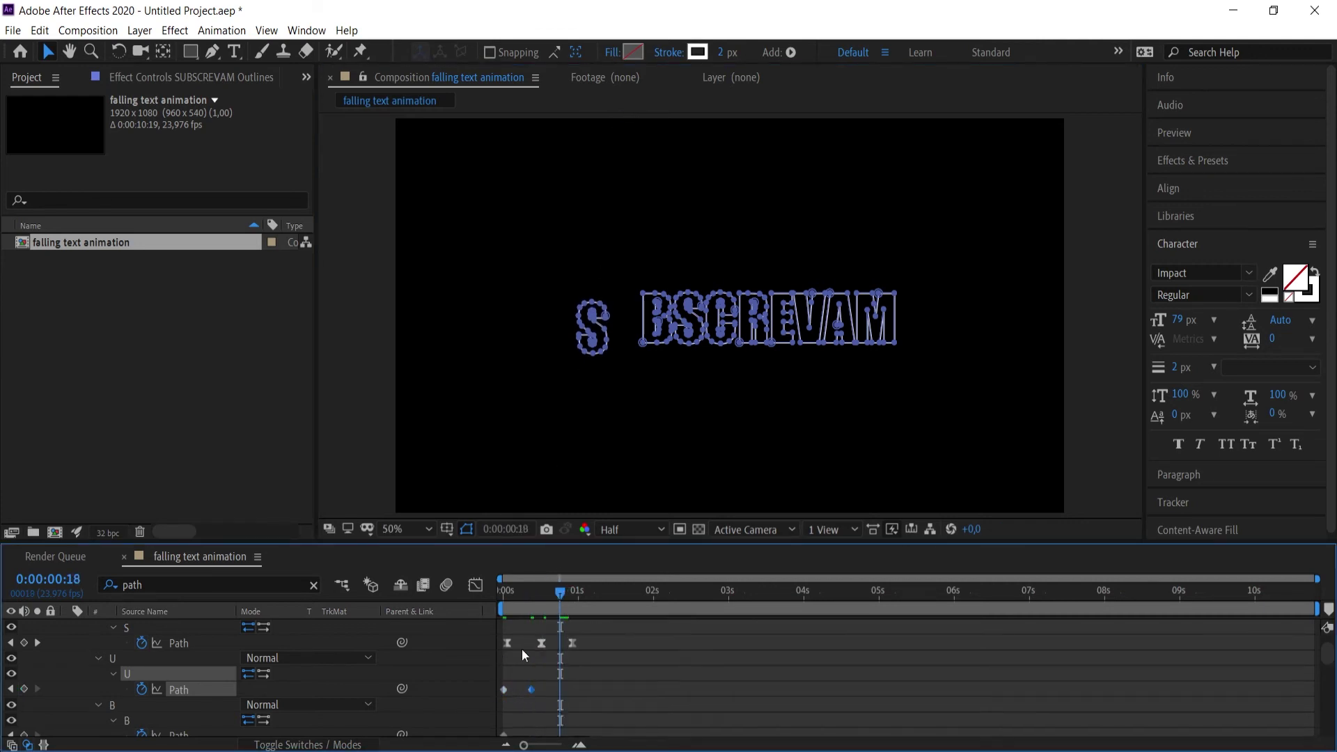
pyautogui.click(503, 688)
pyautogui.hotkey('ctrl', 'c')
pyautogui.hotkey('ctrl', 'v')
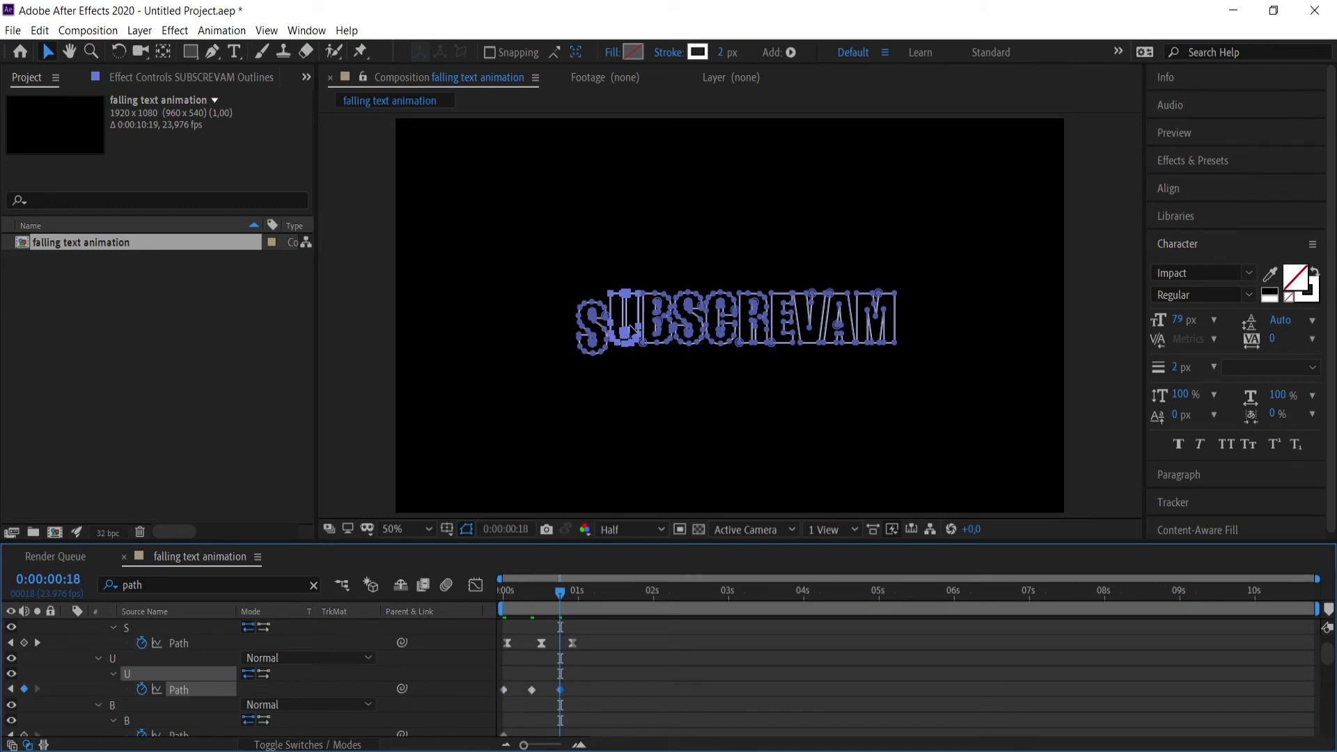
pyautogui.click(626, 320)
pyautogui.doubleClick(627, 320)
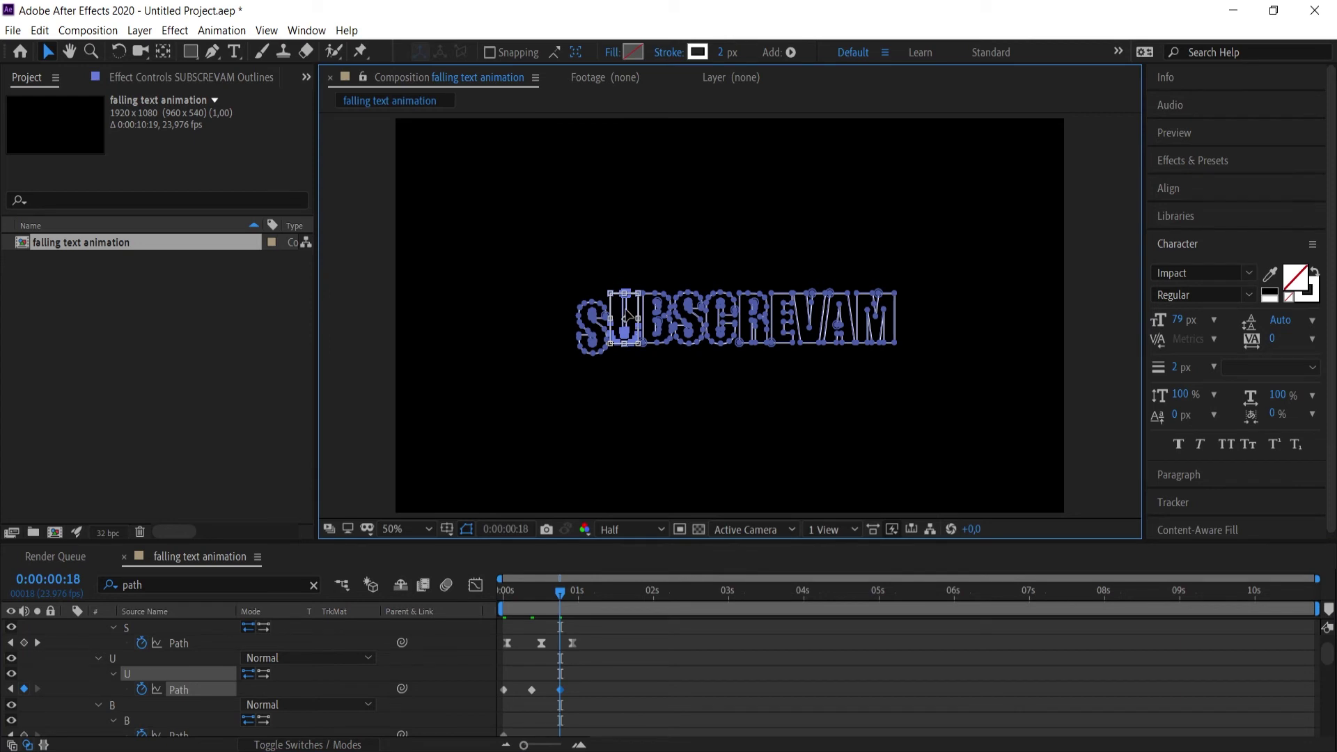
pyautogui.moveTo(625, 317); pyautogui.dragTo(628, 328)
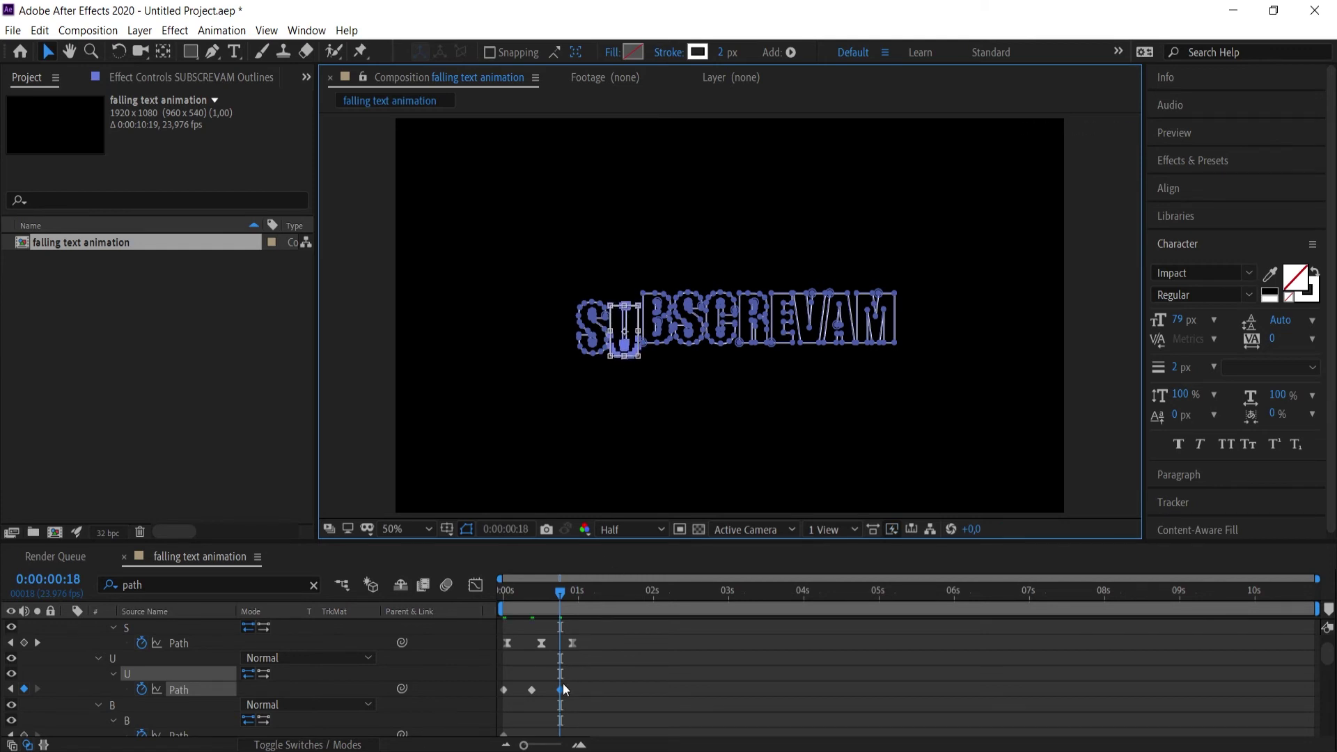
pyautogui.moveTo(561, 596); pyautogui.dragTo(575, 600)
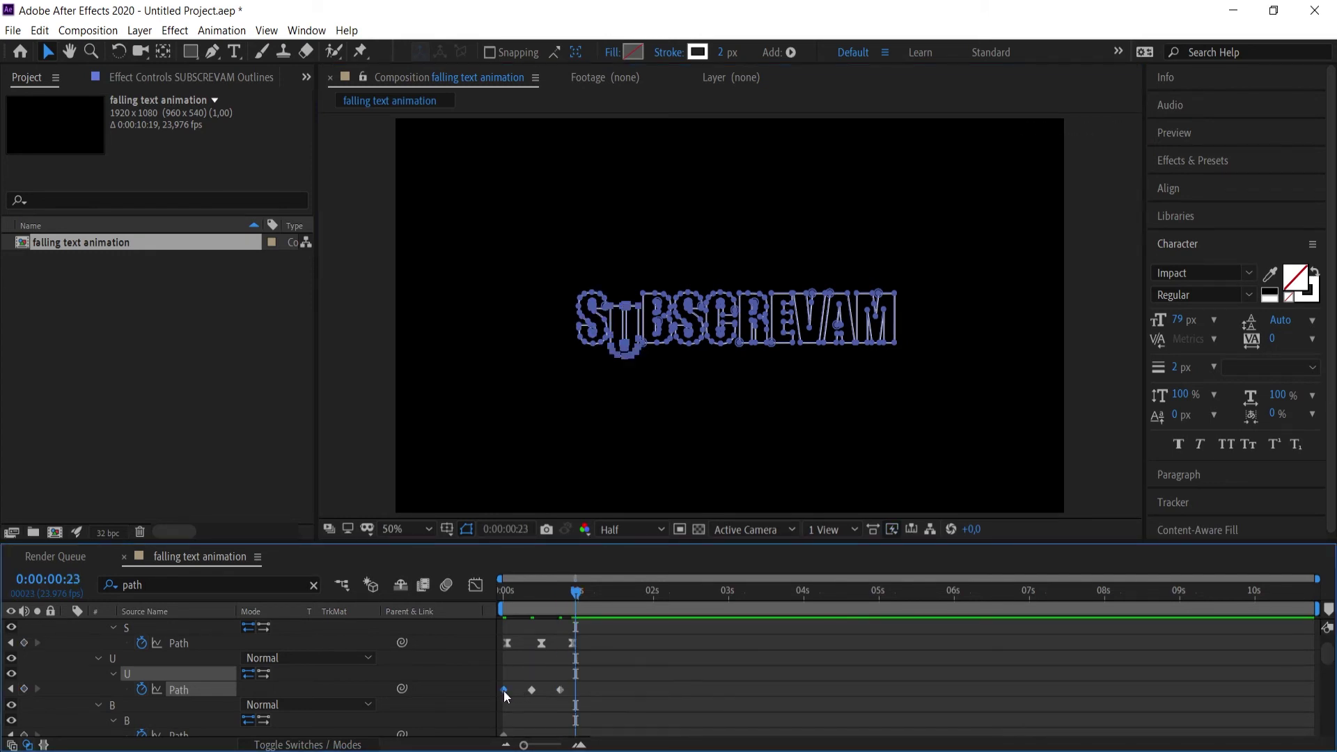
pyautogui.hotkey('ctrl', 'c')
pyautogui.hotkey('ctrl', 'v')
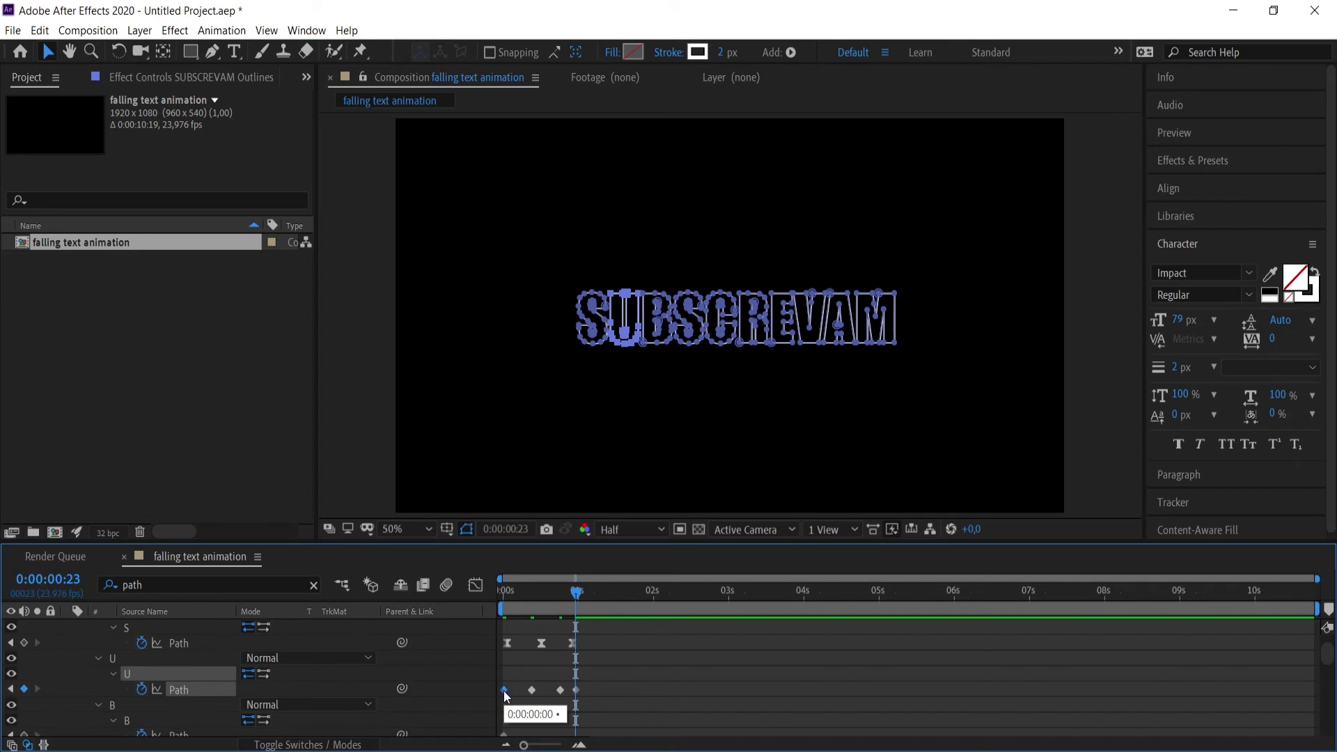
# Easy Ease the U keyframes and sharpen the middle key's influence in the Graph Editor.
pyautogui.moveTo(533, 690); pyautogui.dragTo(506, 694)
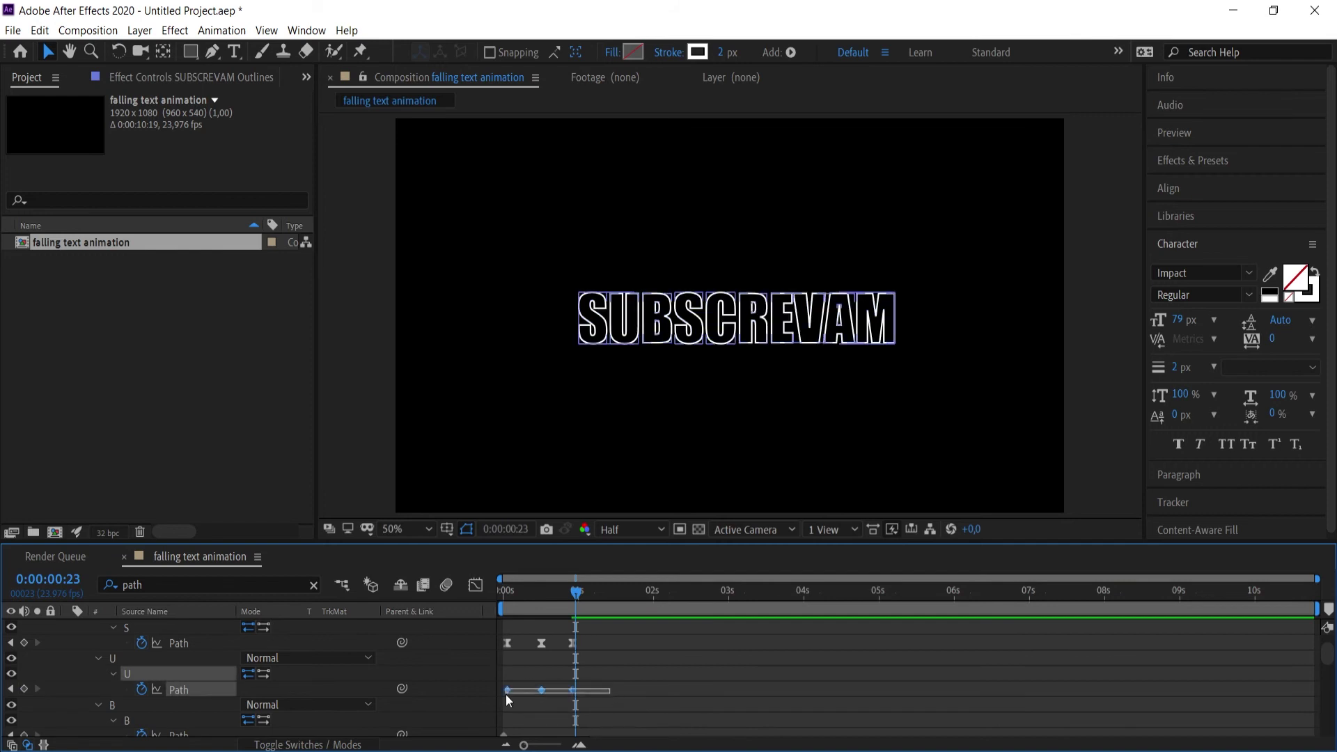
pyautogui.press('F9')
pyautogui.click(603, 683)
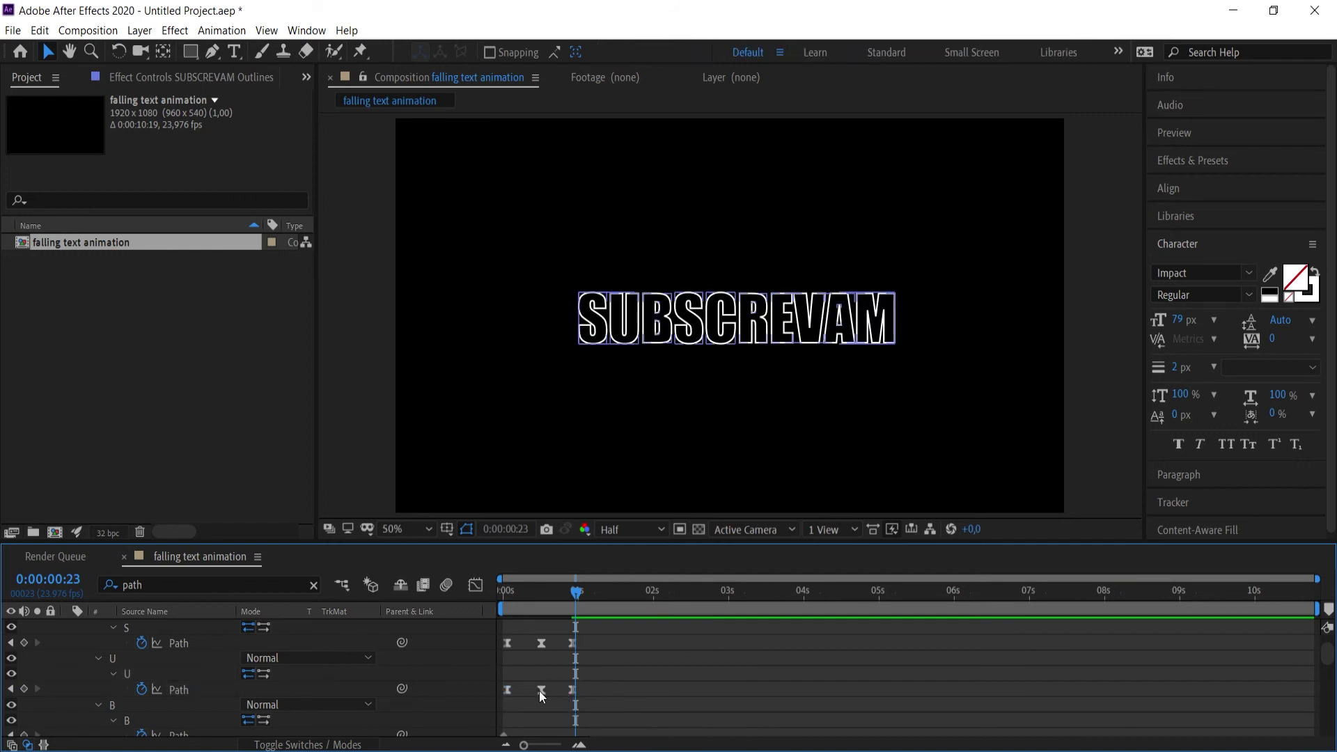
pyautogui.click(540, 690)
pyautogui.click(476, 585)
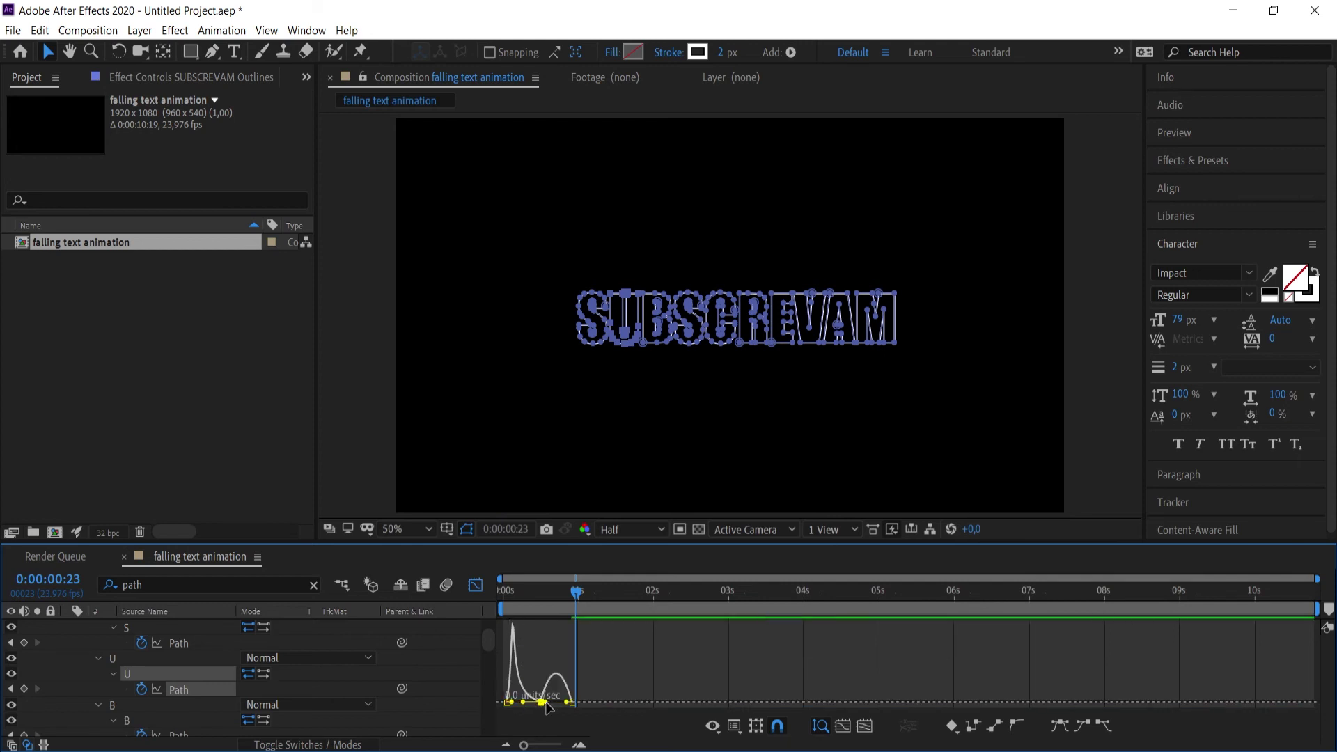
pyautogui.moveTo(547, 702); pyautogui.dragTo(557, 702)
pyautogui.click(476, 585)
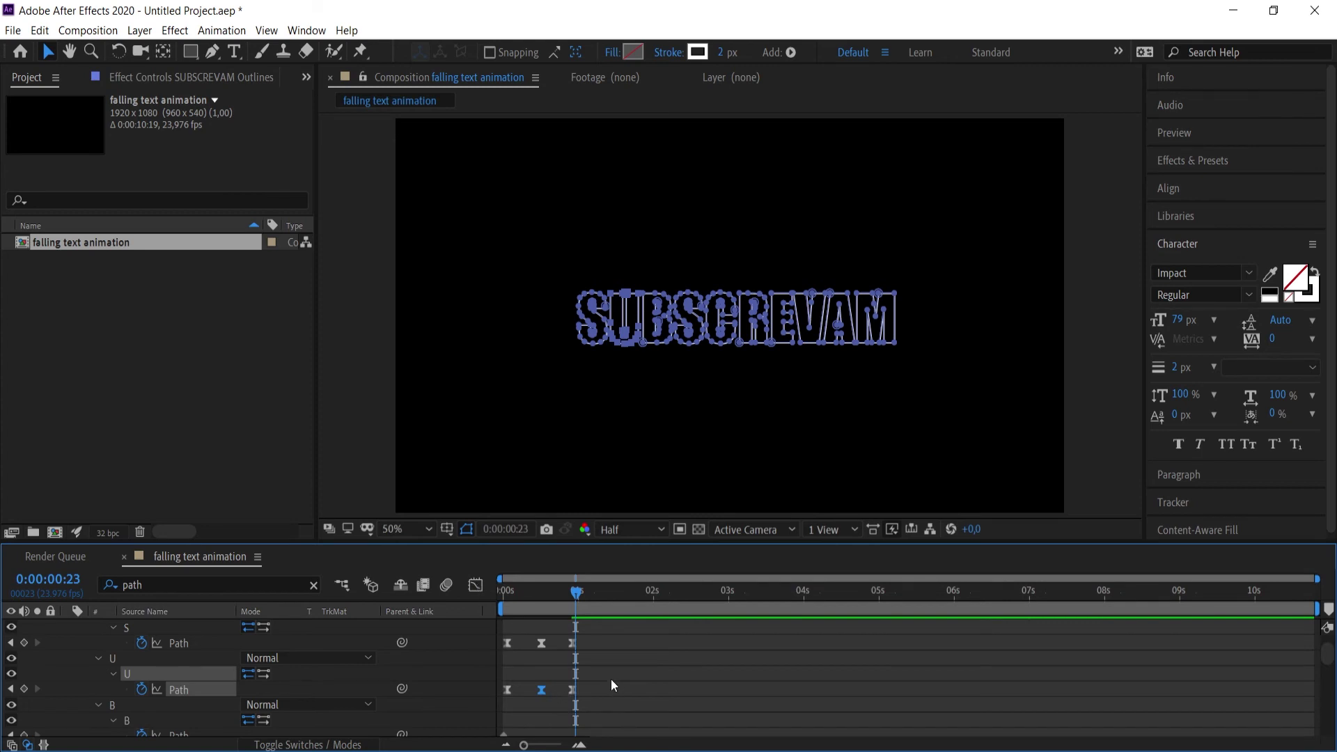
pyautogui.press('Home')
# Delay the three U Path keyframes a few frames after S and preview the staggered drops.
pyautogui.press('space')
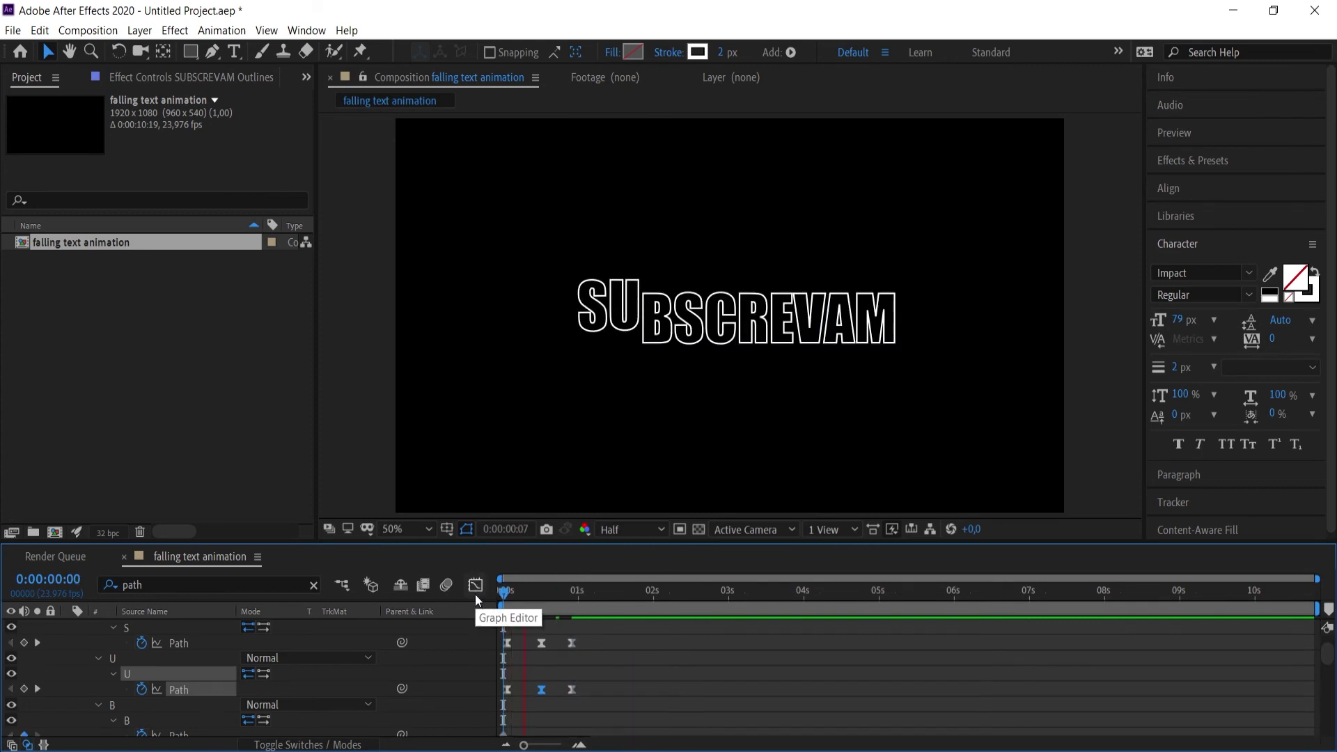
pyautogui.press('space')
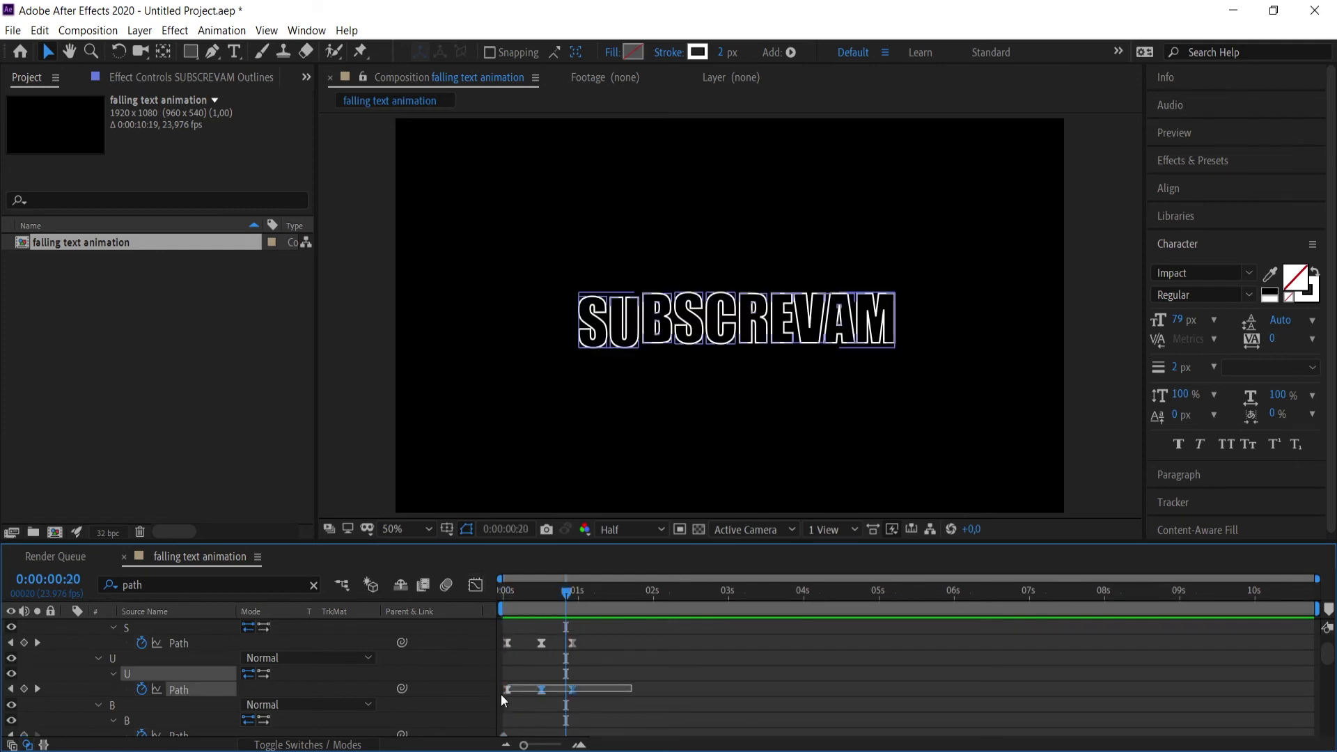
pyautogui.moveTo(633, 697)
pyautogui.mouseDown()
pyautogui.moveTo(500, 694)
pyautogui.moveTo(512, 688)
pyautogui.mouseUp()
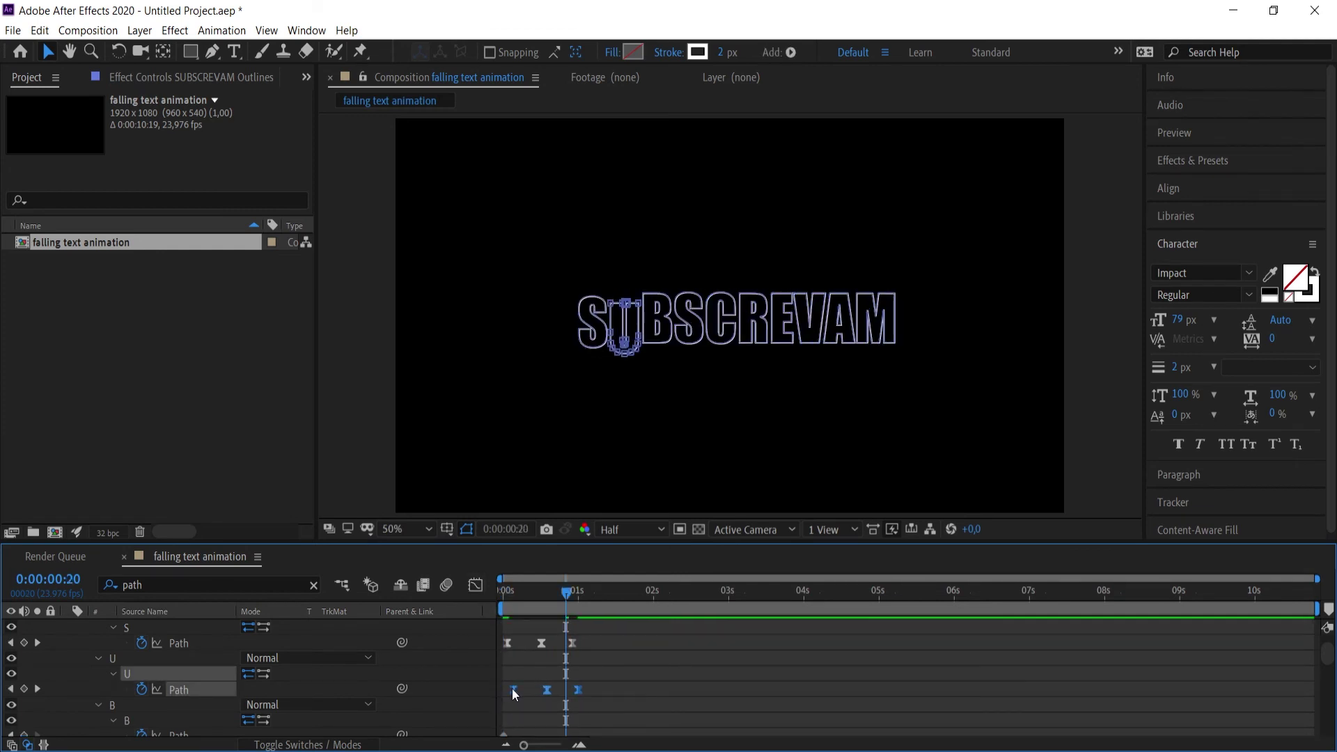
pyautogui.click(637, 657)
pyautogui.moveTo(535, 597); pyautogui.dragTo(513, 593)
pyautogui.press('Home')
pyautogui.press('space')
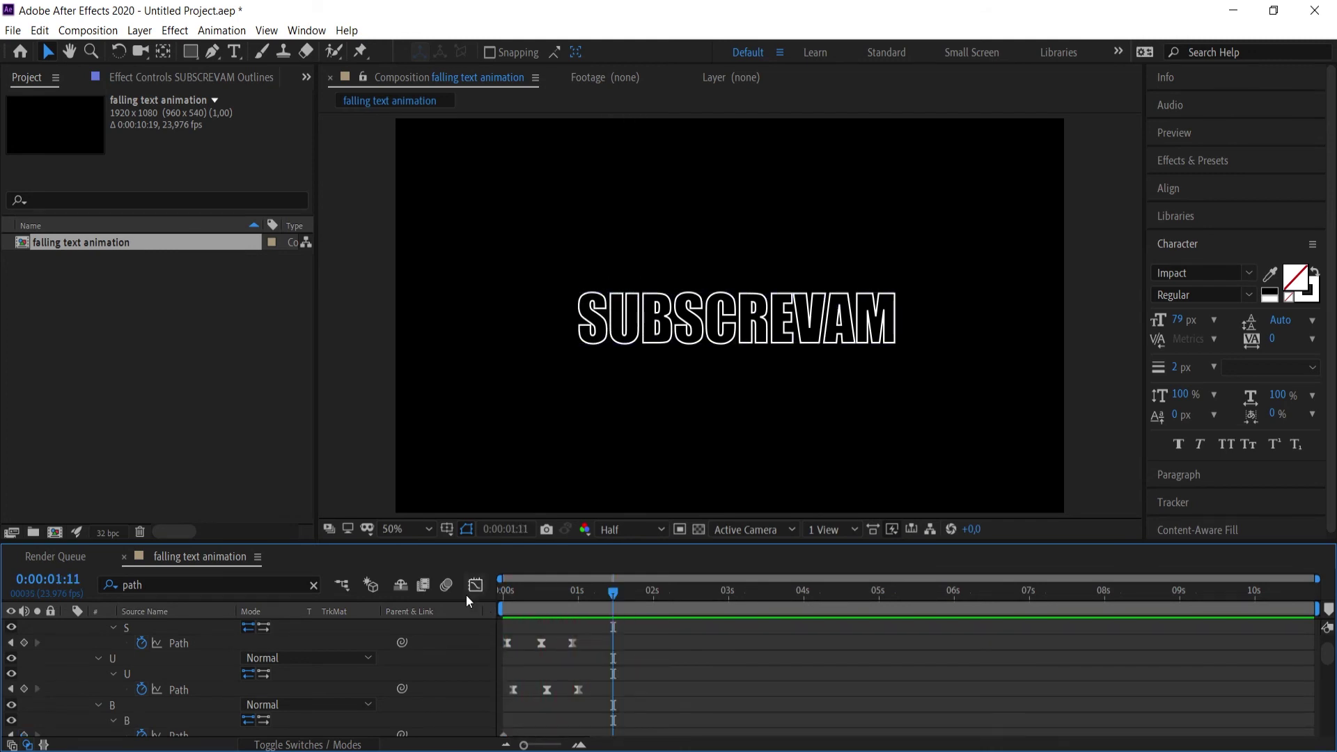
pyautogui.hotkey('ctrl', 'a')
pyautogui.scroll(-1, 675, 653)
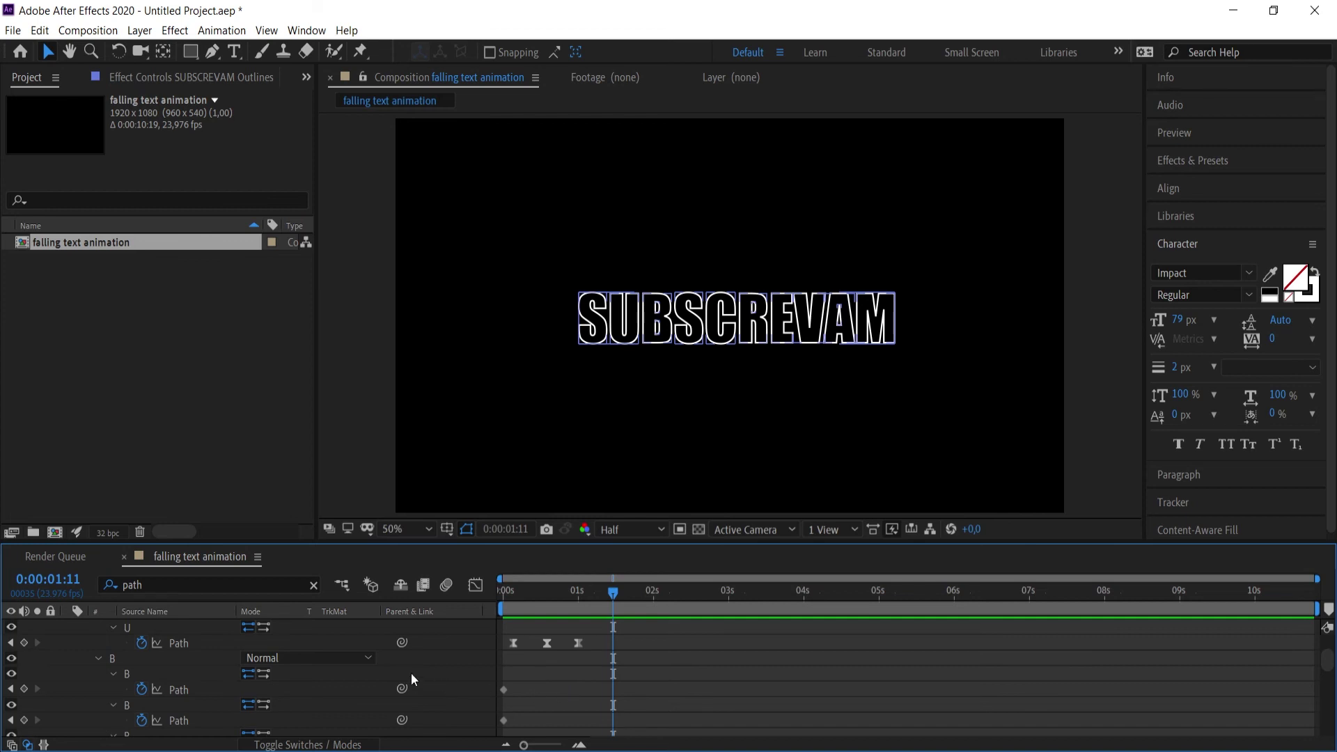
# Select the Outlines layer, play the S and U drop from frame 0 twice, and collapse Contents.
pyautogui.scroll(2, 408, 678)
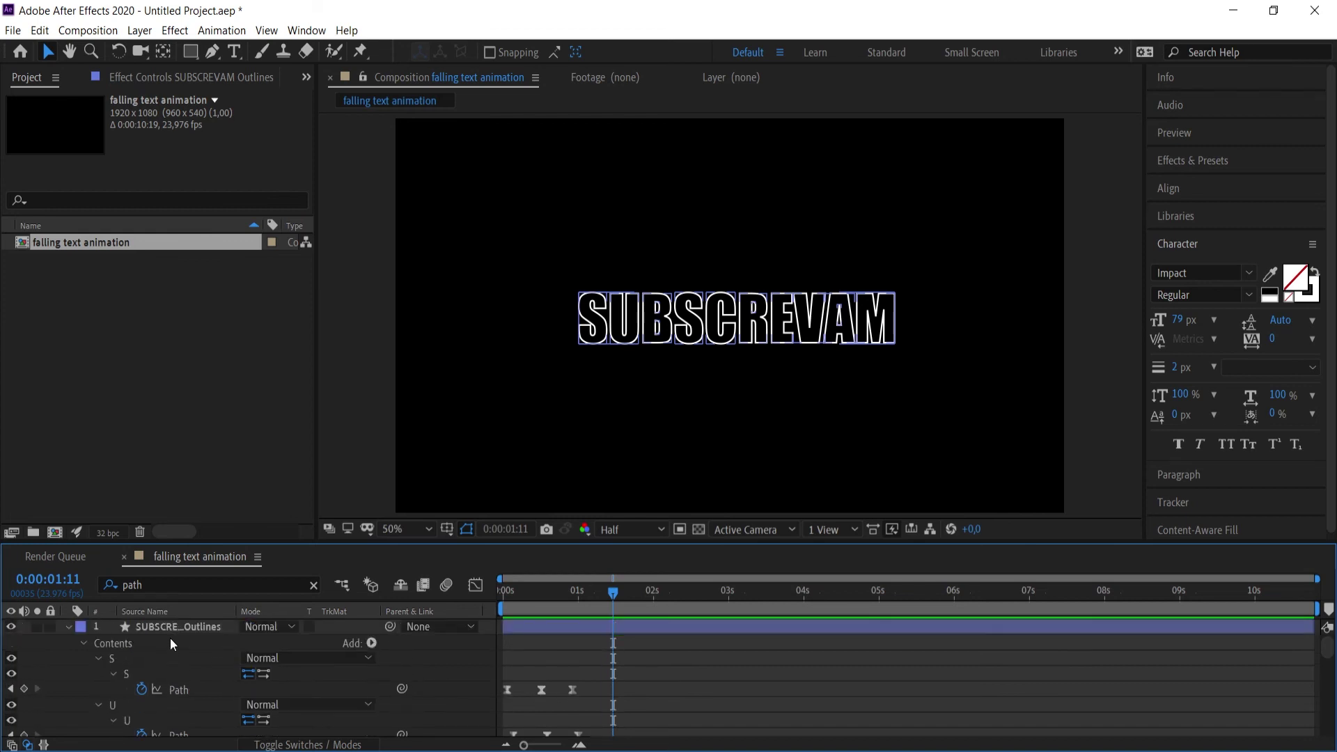
pyautogui.click(169, 637)
pyautogui.click(172, 627)
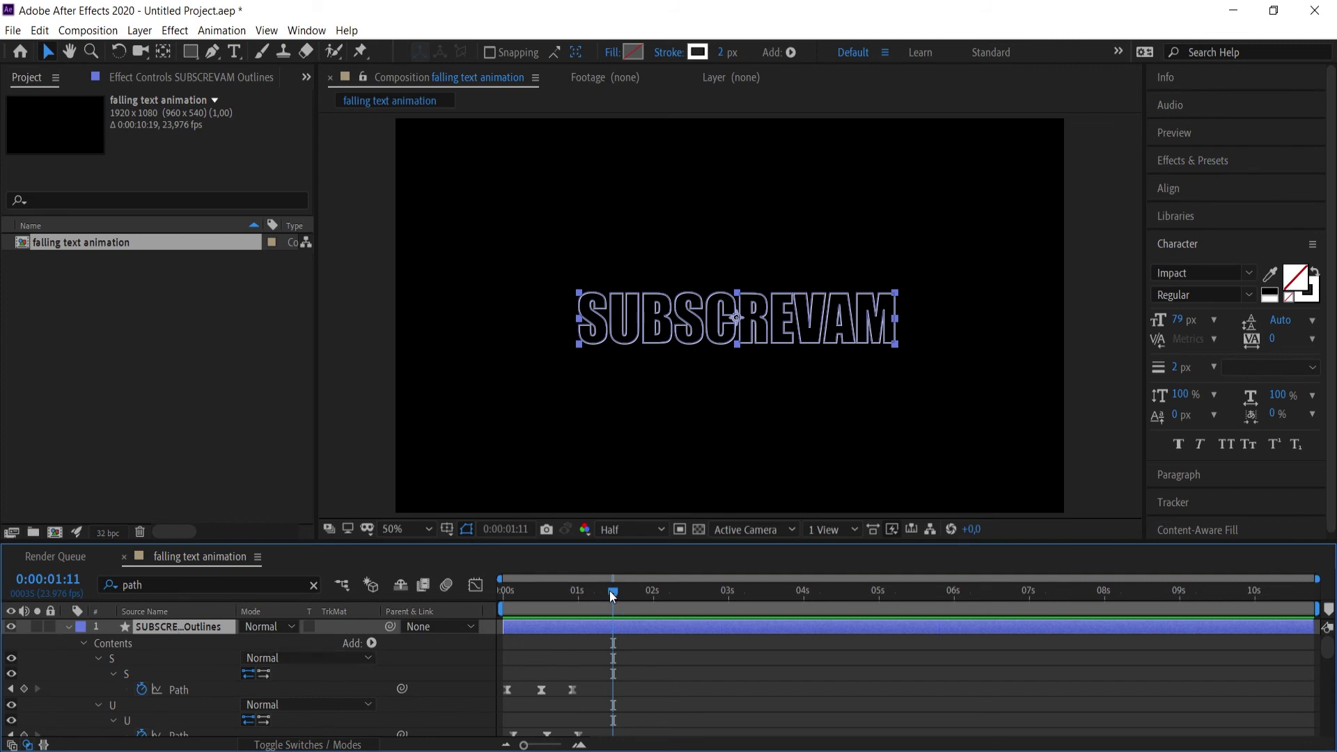
pyautogui.moveTo(611, 593); pyautogui.dragTo(471, 602)
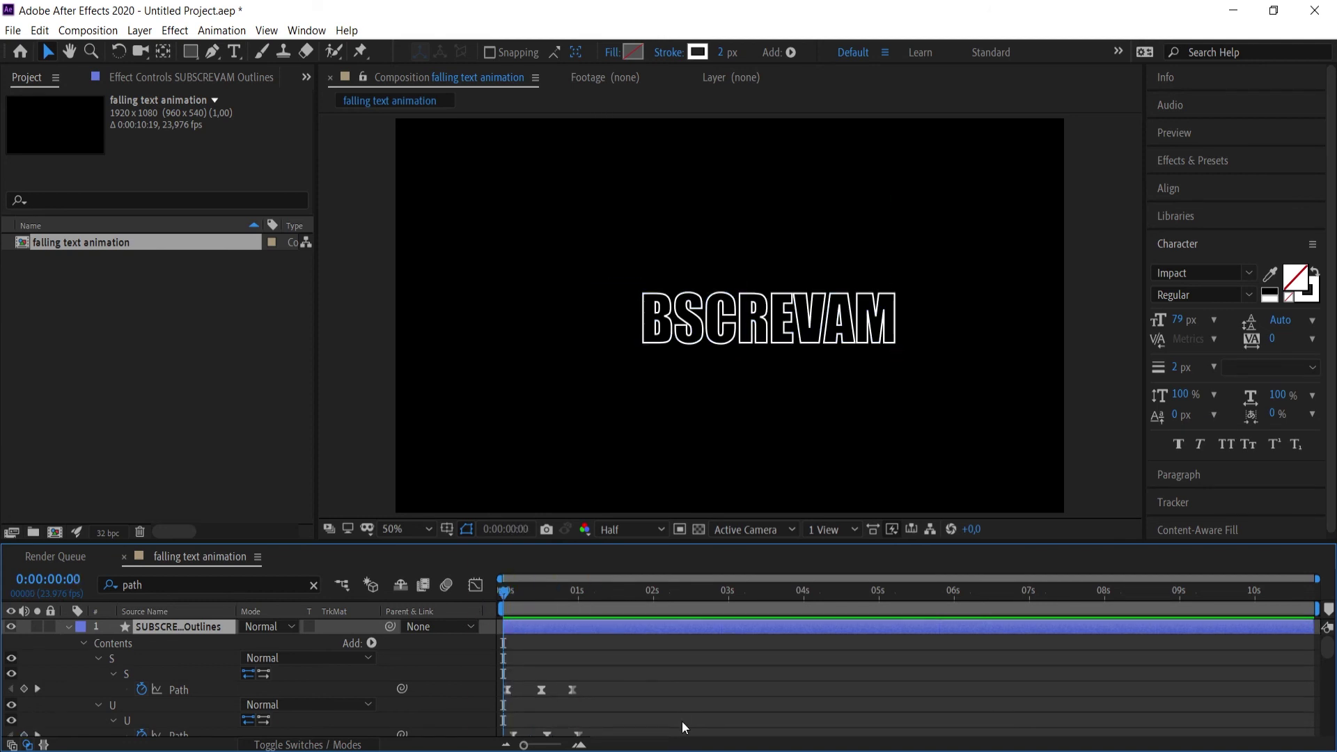
pyautogui.press('space')
pyautogui.press('space')
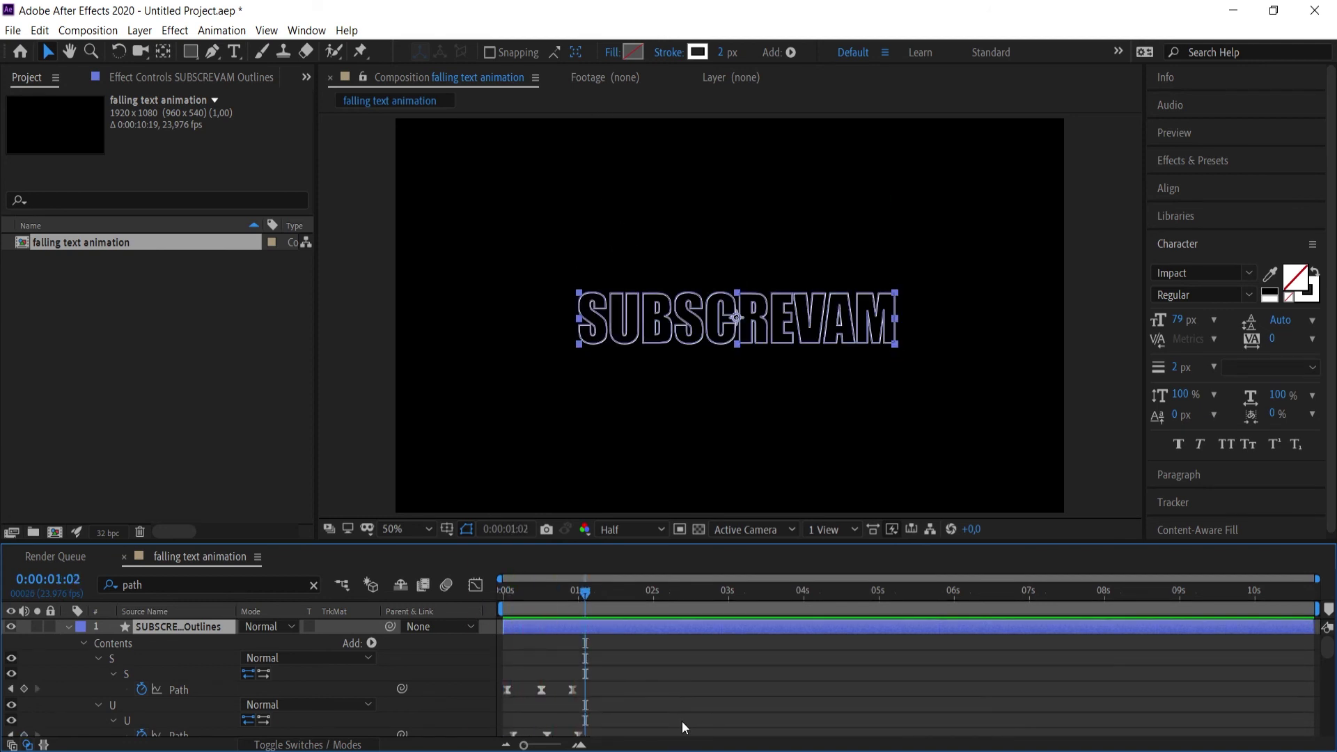
pyautogui.moveTo(583, 591); pyautogui.dragTo(428, 607)
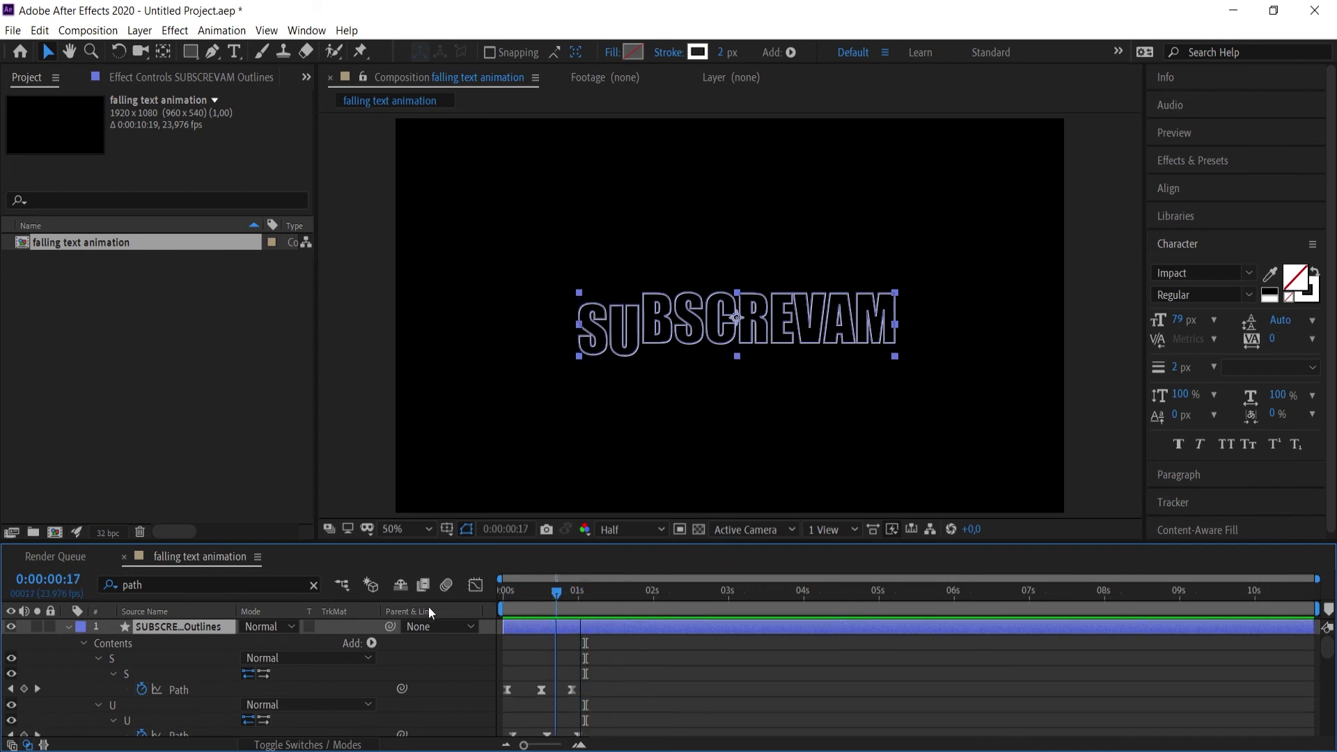
pyautogui.press('space')
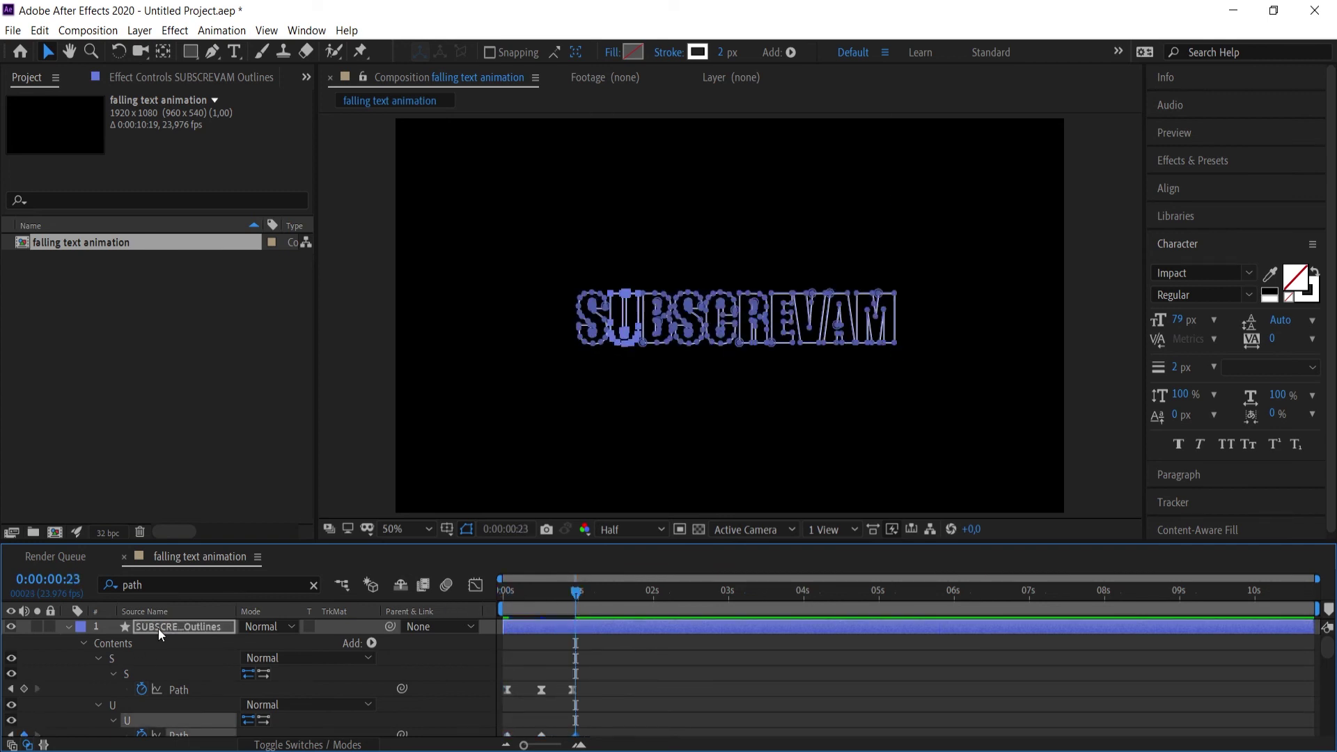
pyautogui.click(83, 643)
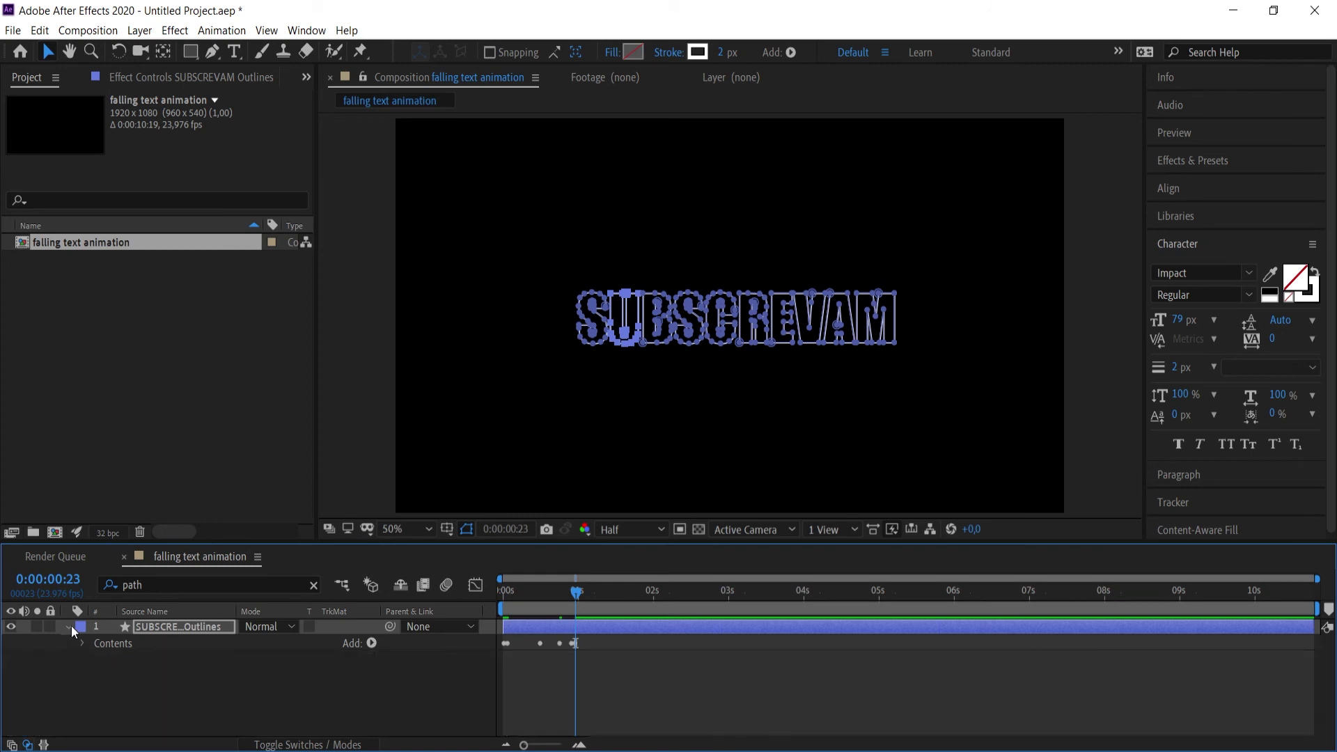
# Replace the old outlines layer with a new text layer reading 'subscrevam'.
pyautogui.click(166, 626)
pyautogui.press('Delete')
pyautogui.rightClick(165, 640)
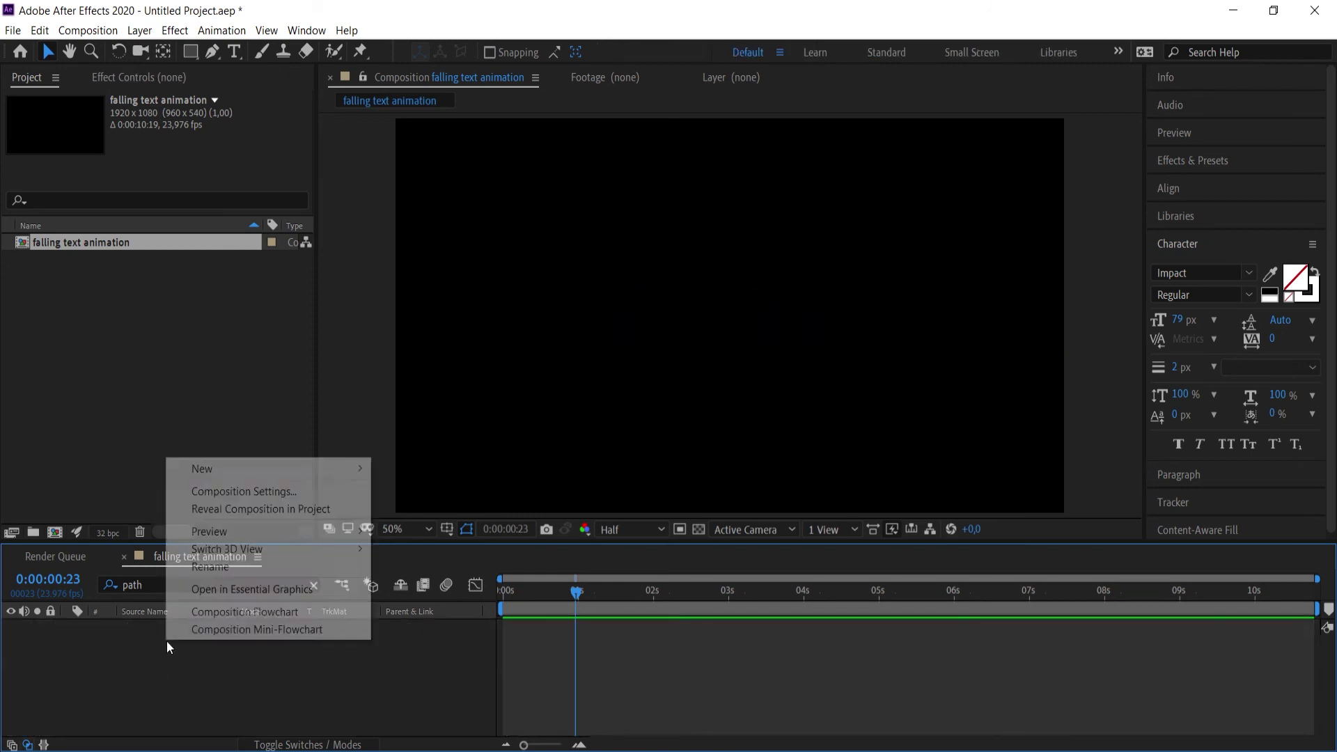
pyautogui.moveTo(246, 461)
pyautogui.click(410, 486)
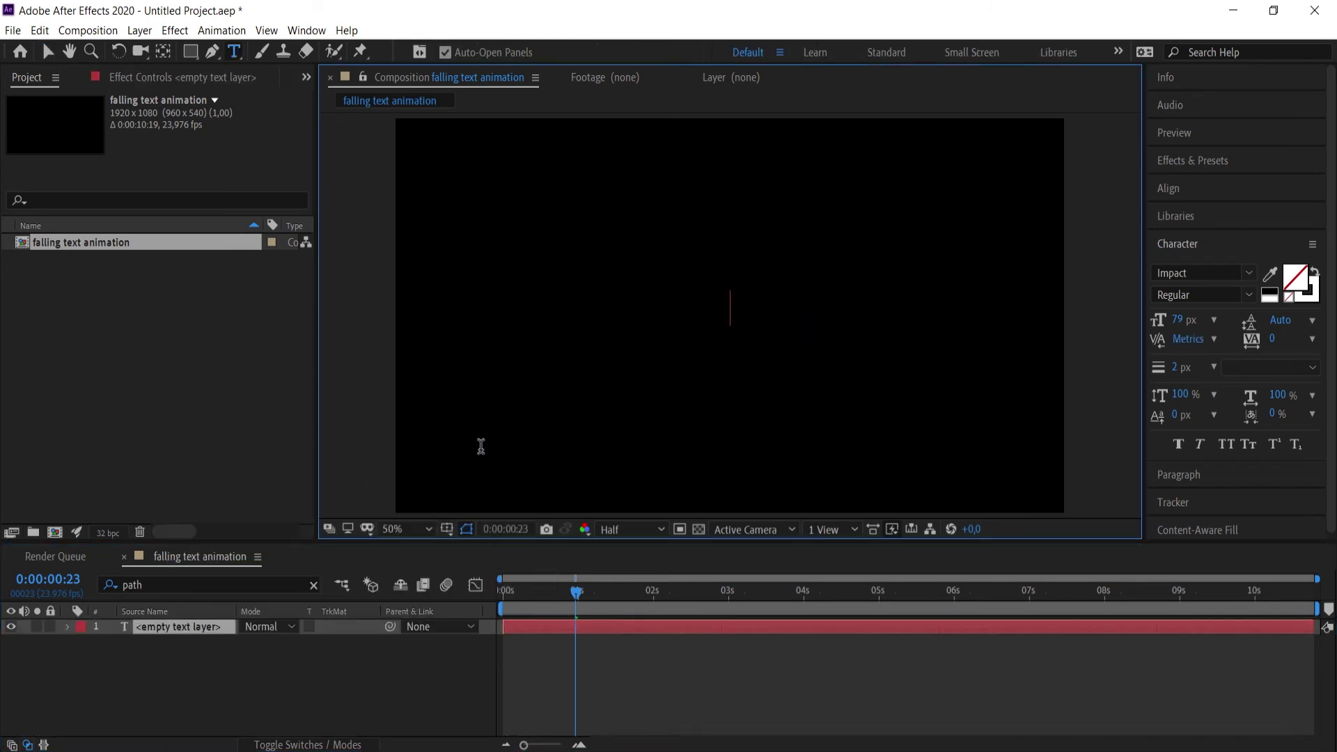
pyautogui.write('subscrevam')
pyautogui.hotkey('ctrl', 'Return')
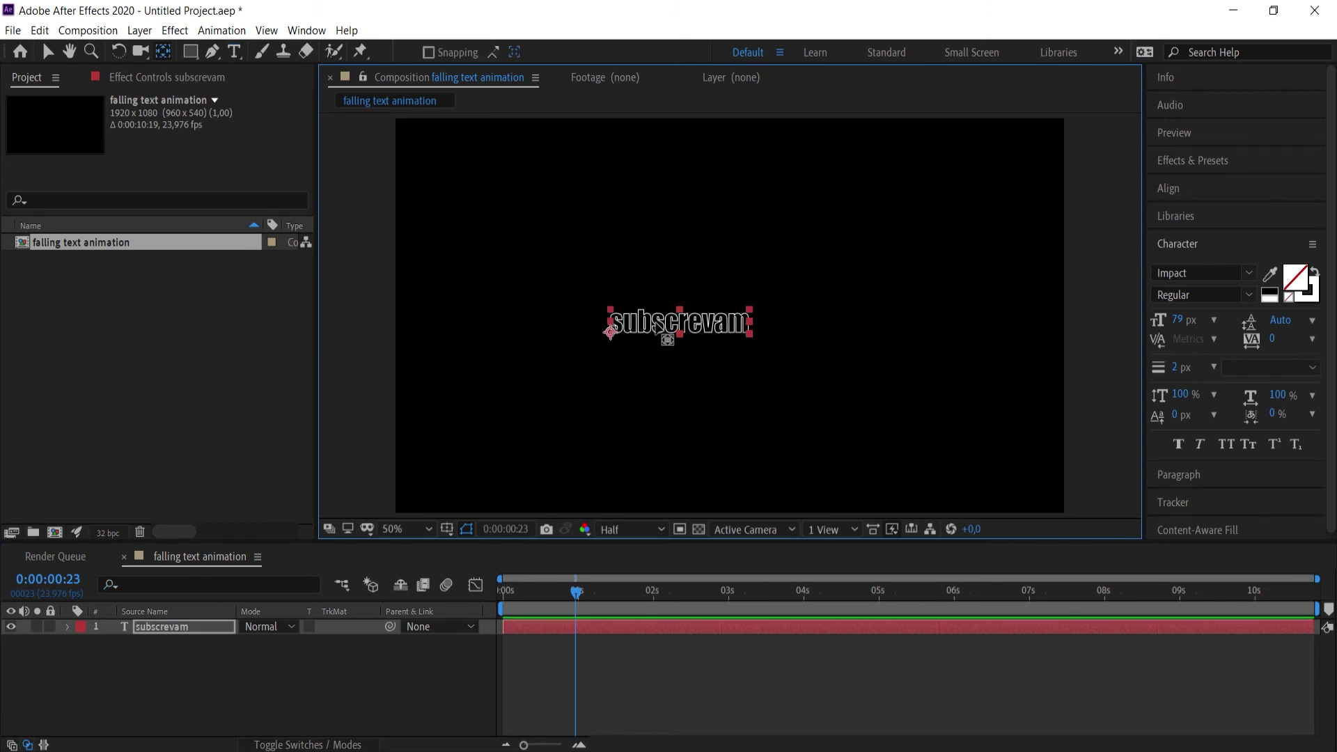
# Centre the anchor point, enlarge the subscrevam text and nudge it toward the composition centre.
pyautogui.hotkey('ctrl', 'alt', 'Home')
pyautogui.press('v')
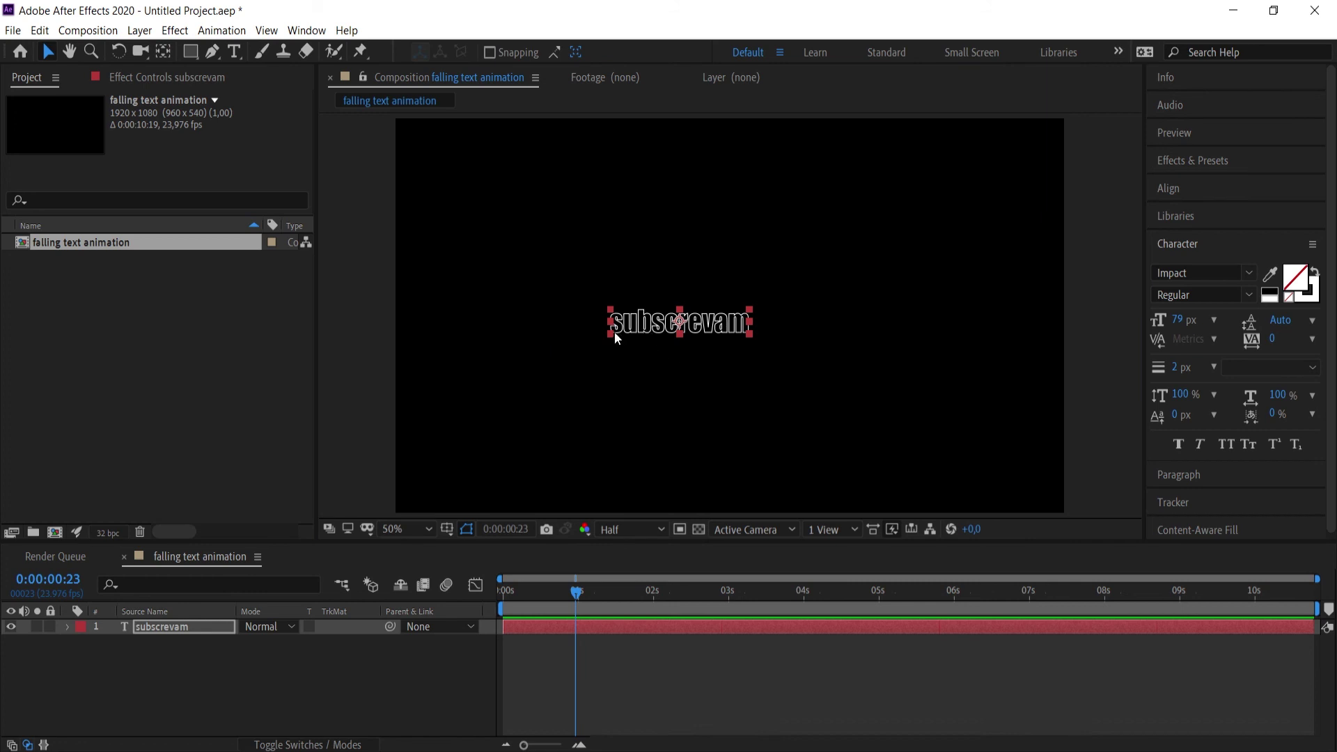
pyautogui.moveTo(612, 333); pyautogui.dragTo(534, 350)
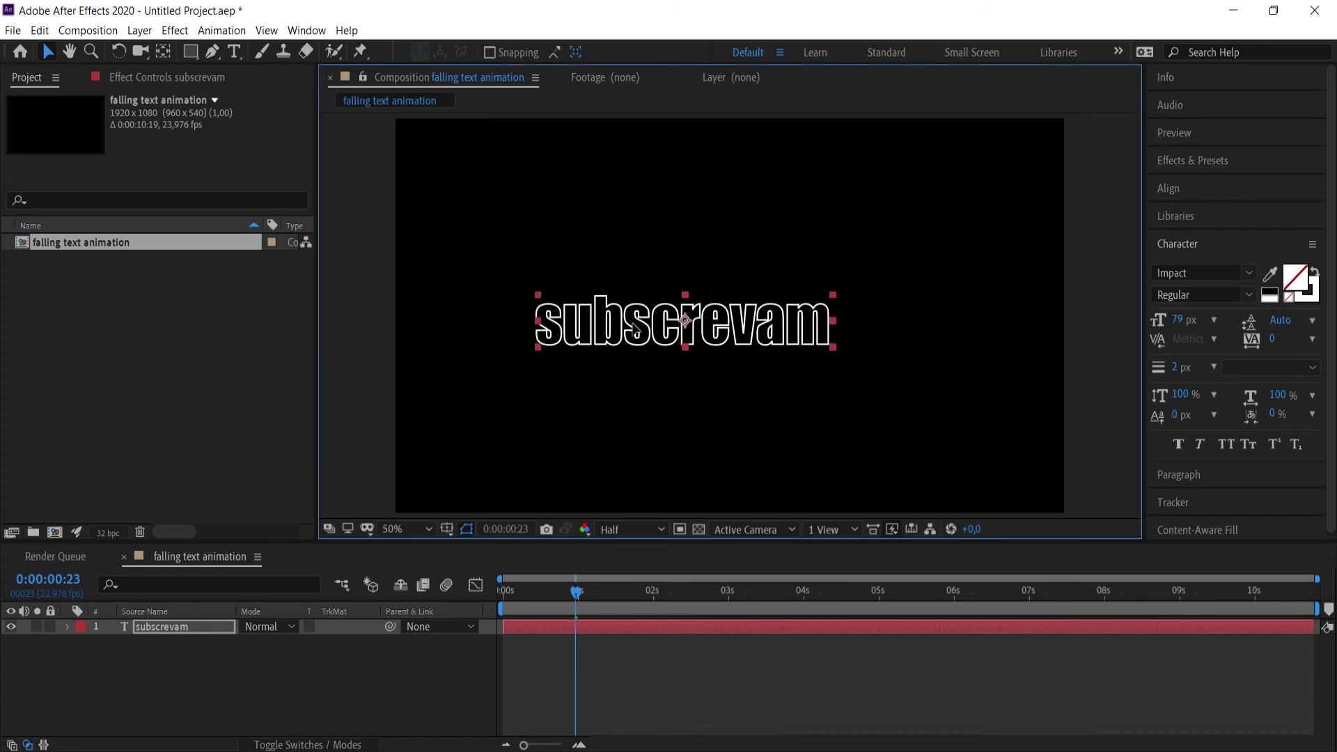
pyautogui.hotkey('shift', 'Right')
pyautogui.hotkey('shift', 'Right')
pyautogui.hotkey('shift', 'Right')
pyautogui.hotkey('shift', 'Up')
pyautogui.hotkey('shift', 'Up')
pyautogui.hotkey('shift', 'Up')
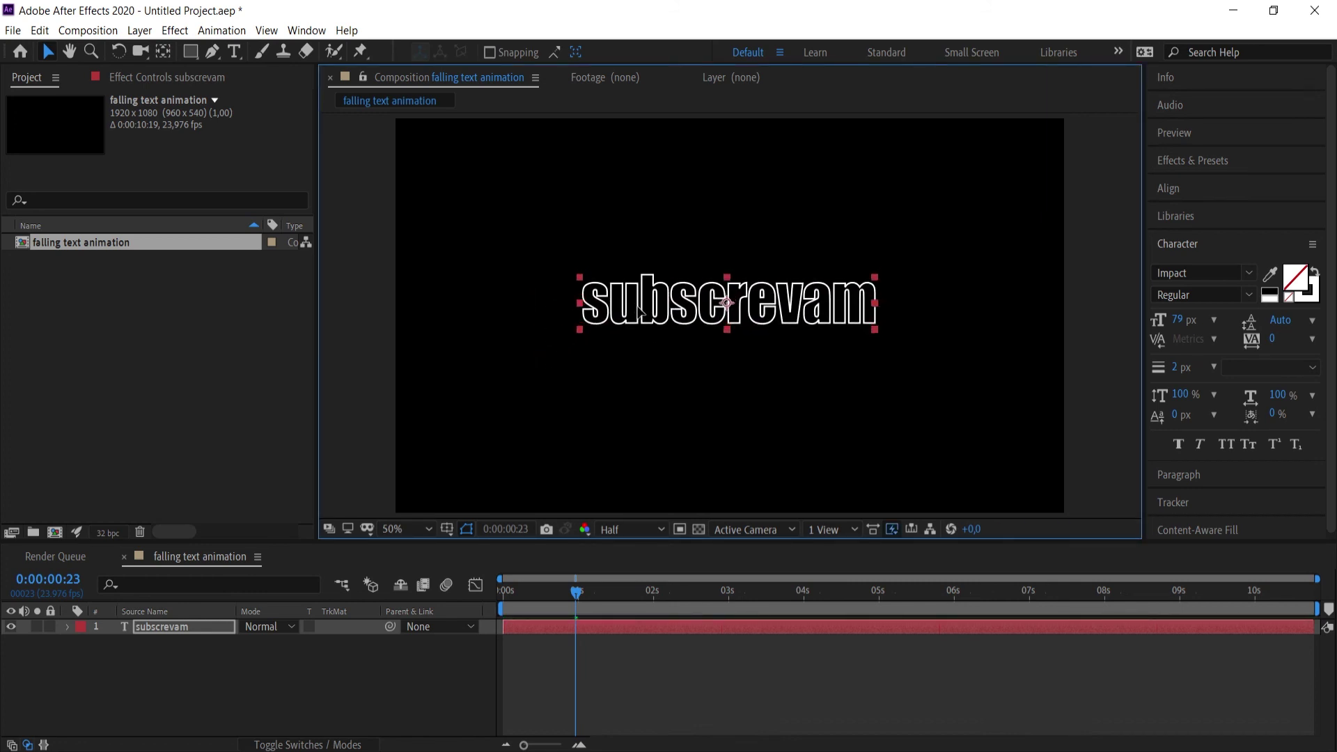
pyautogui.click(193, 626)
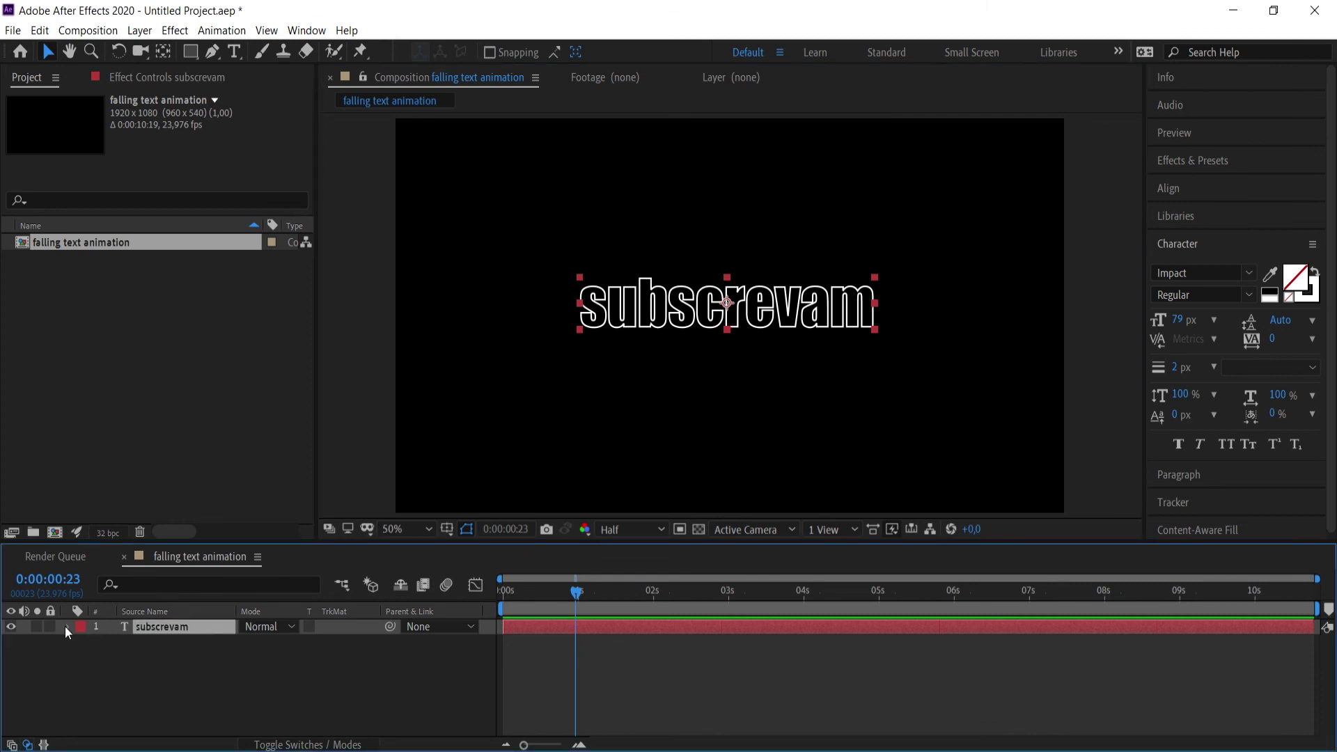
pyautogui.click(67, 627)
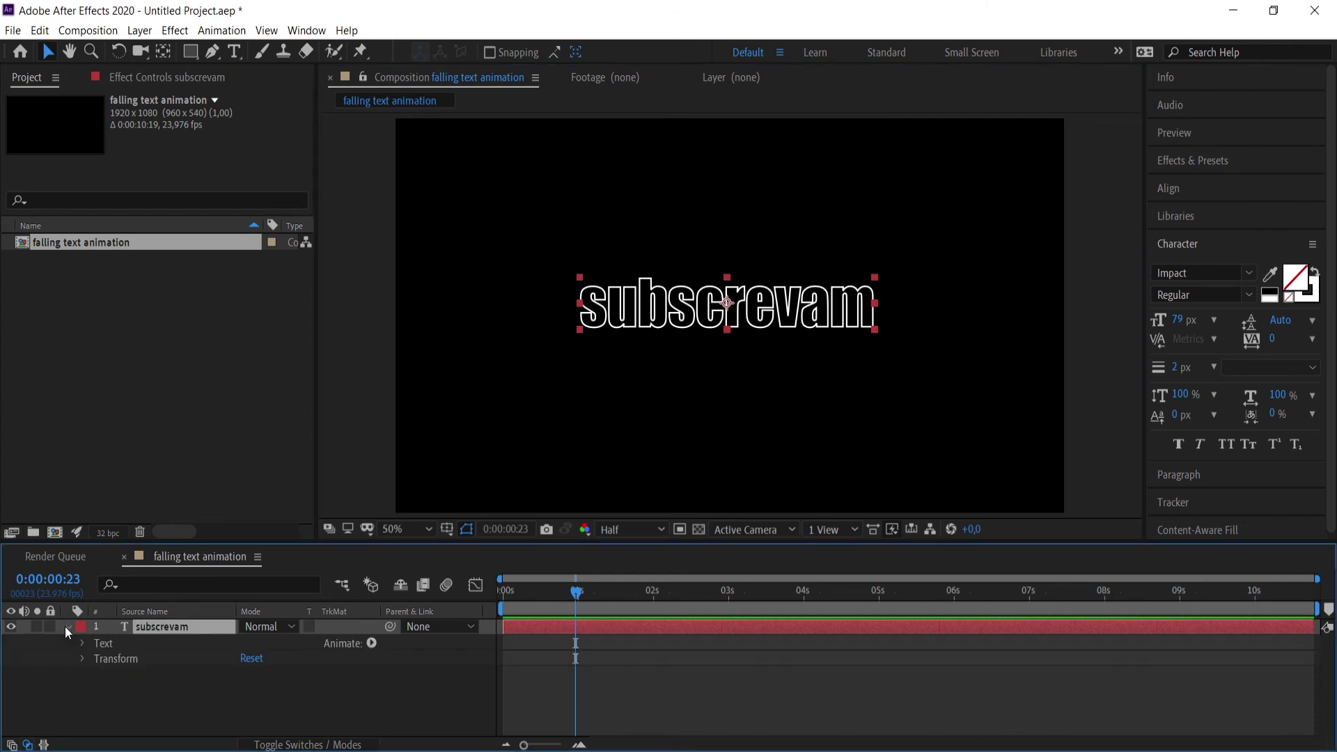
# Add a Position animator to the subscrevam text layer.
pyautogui.click(371, 643)
pyautogui.click(436, 362)
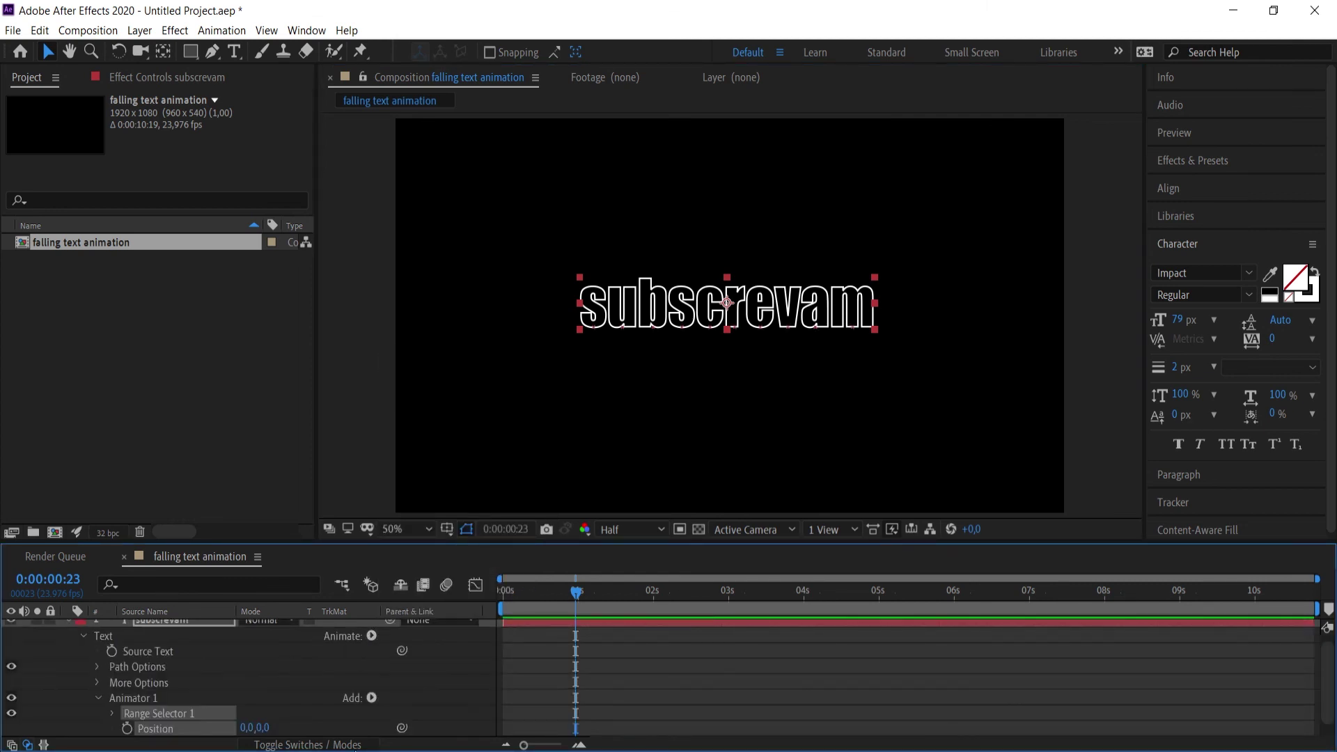
pyautogui.scroll(-1, 218, 666)
# Add an Expression Selector to Animator 1 and reveal its Amount expression.
pyautogui.click(372, 682)
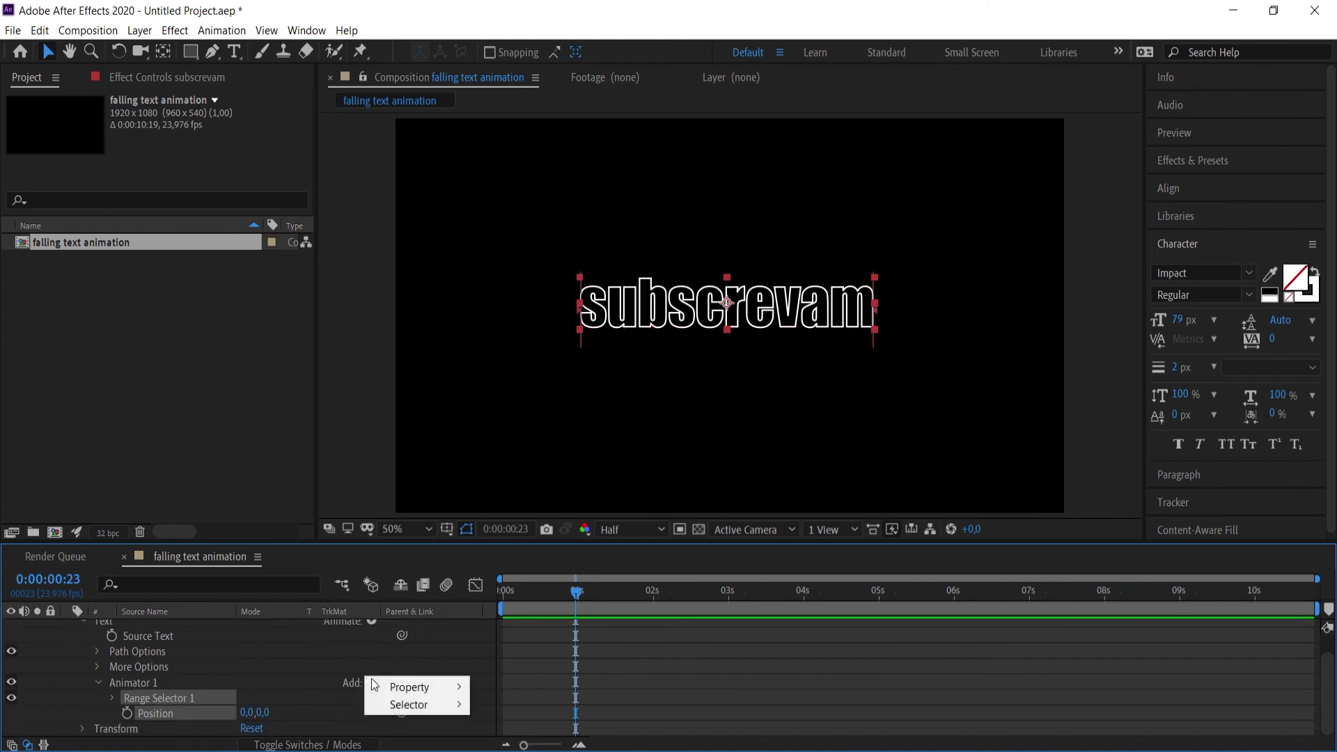
pyautogui.moveTo(406, 704)
pyautogui.click(518, 740)
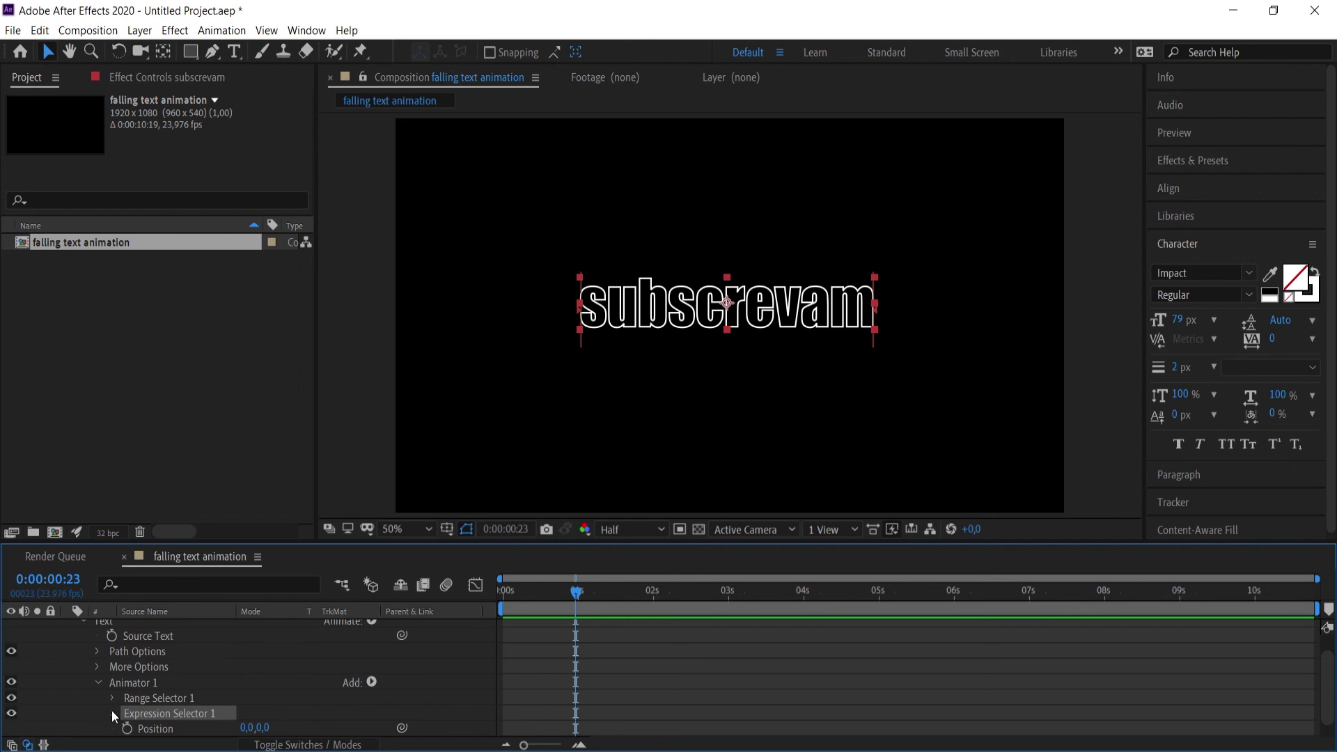
pyautogui.click(112, 710)
pyautogui.scroll(-3, 143, 679)
pyautogui.click(128, 696)
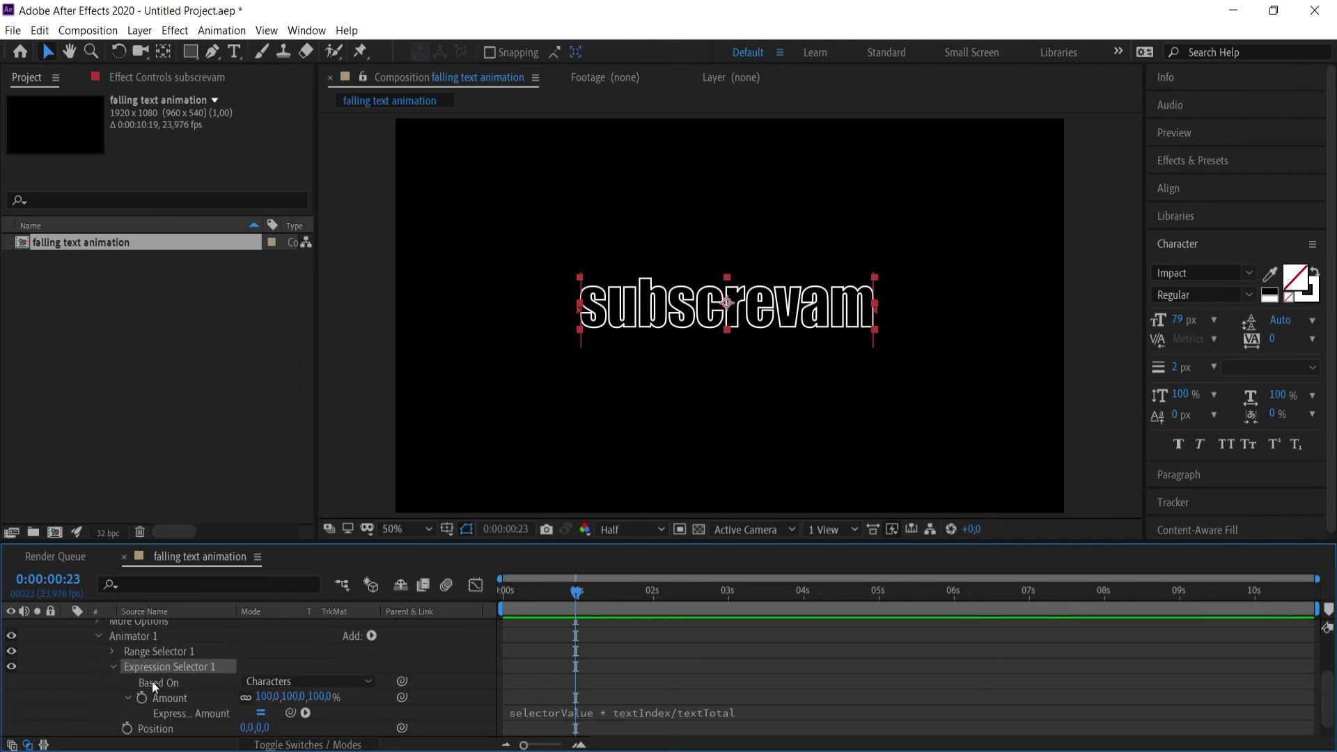
pyautogui.scroll(-1, 151, 681)
# Copy all the code from bouncy text expression.txt in Notepad and return to the Amount expression.
pyautogui.hotkey('alt', 'Tab')
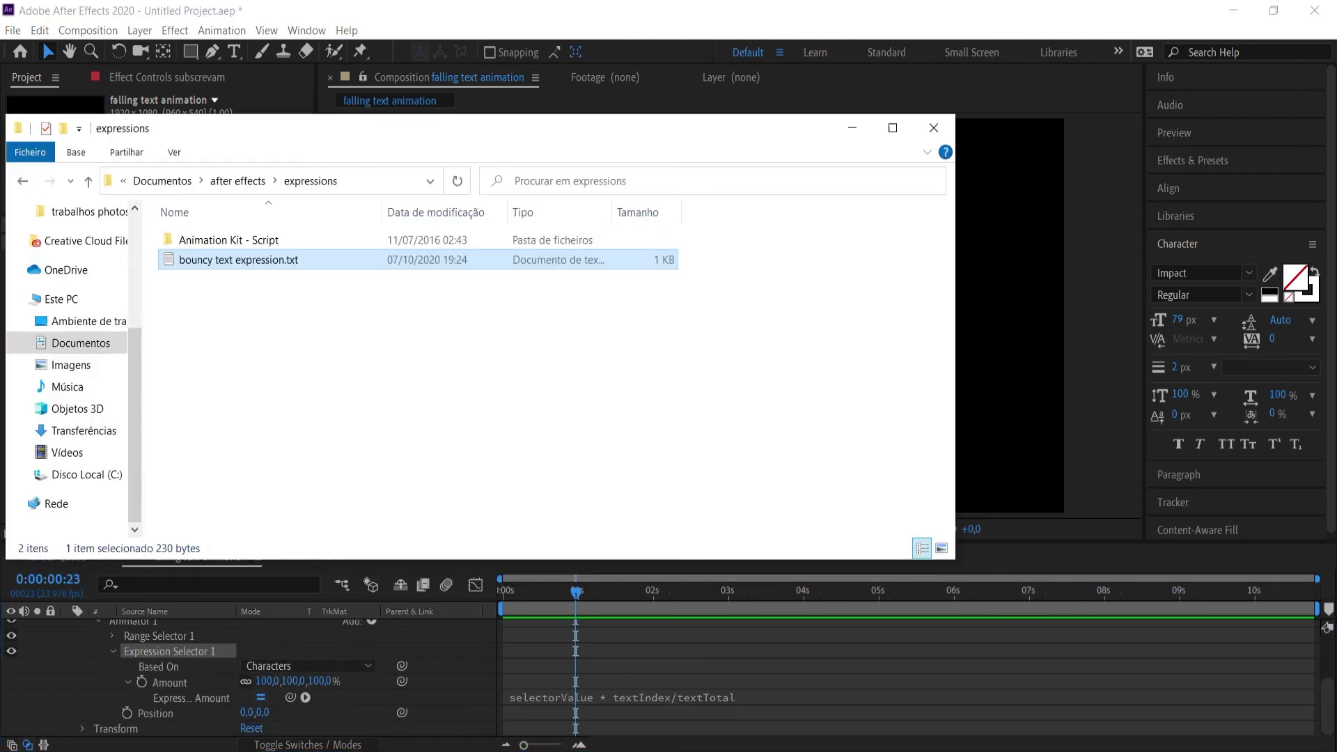
pyautogui.doubleClick(207, 266)
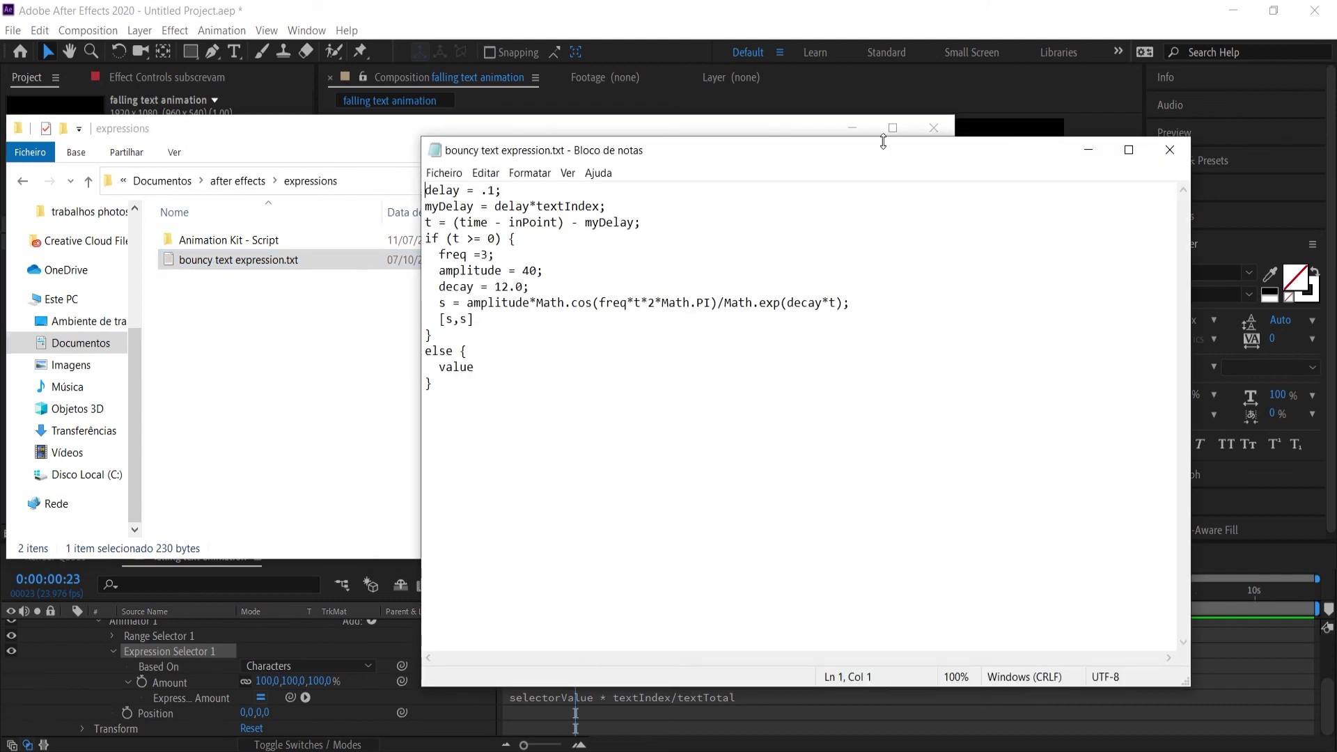
pyautogui.click(858, 129)
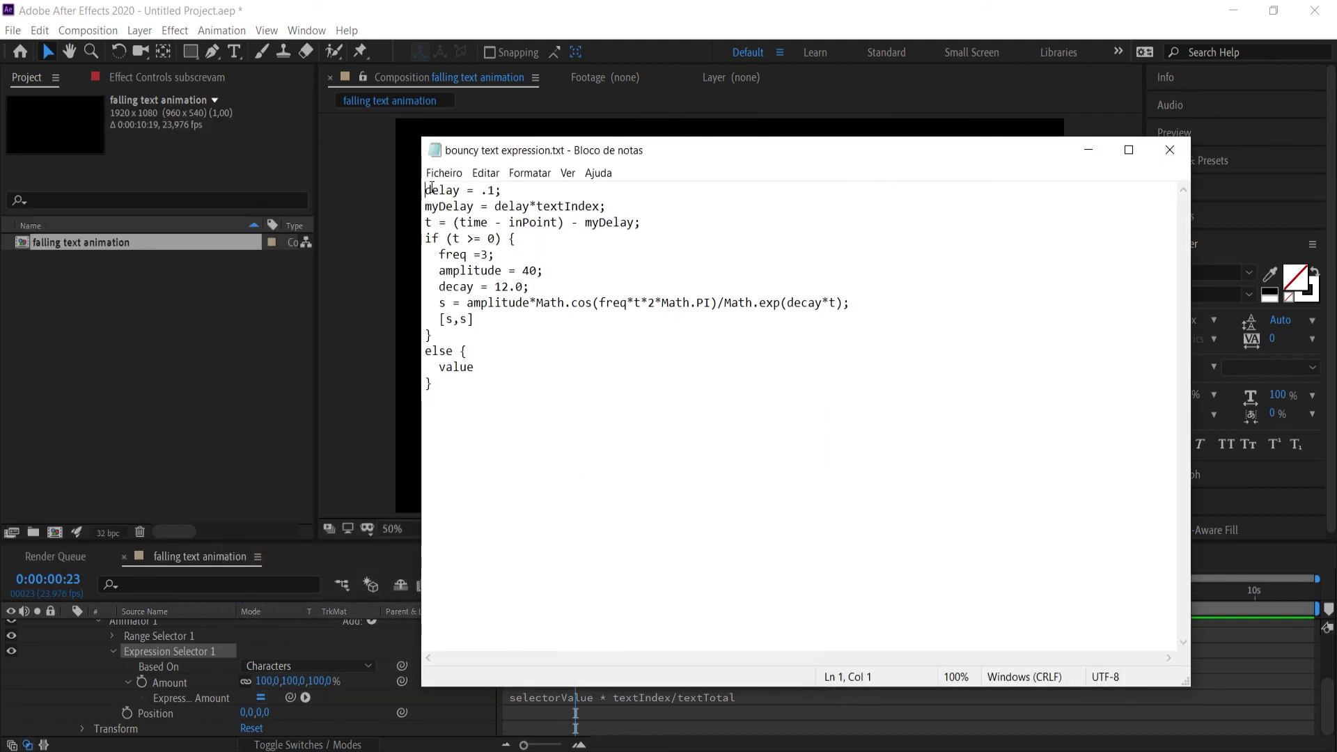
pyautogui.moveTo(426, 189); pyautogui.dragTo(634, 263)
pyautogui.hotkey('ctrl', 'a')
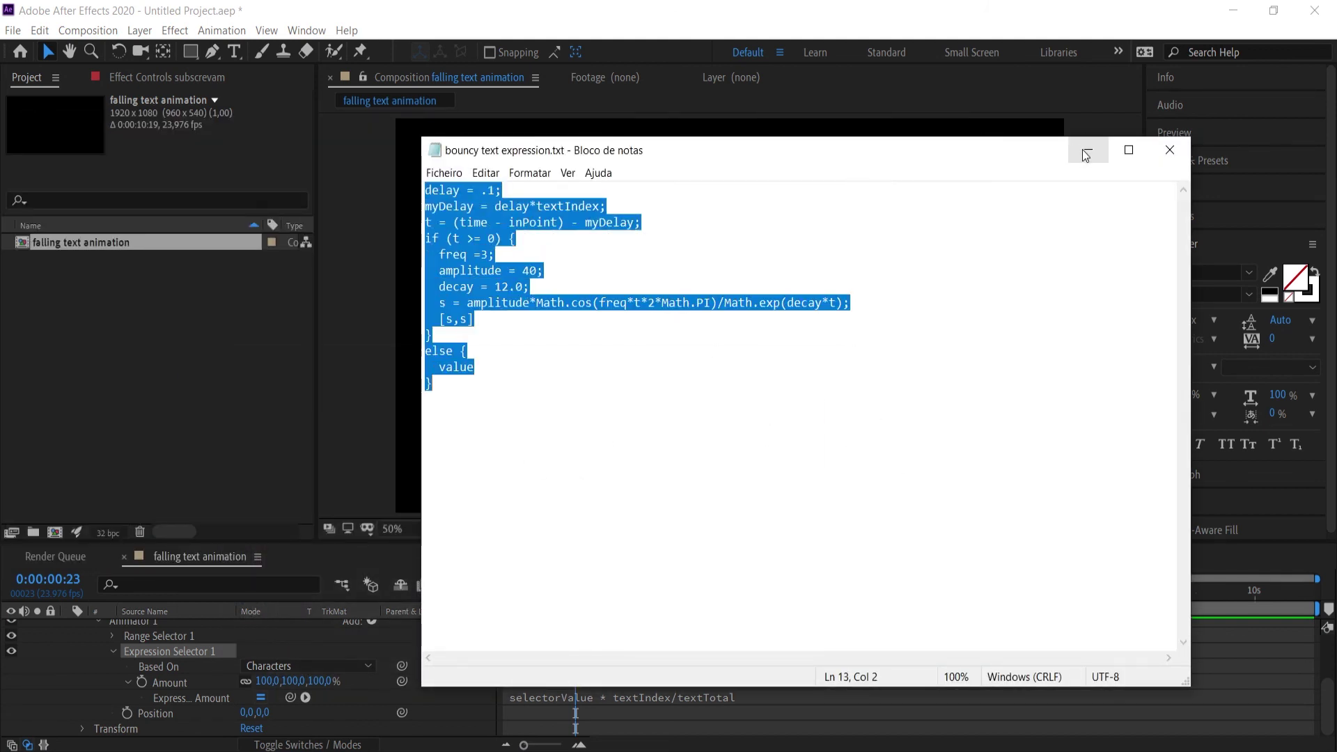
pyautogui.click(1087, 149)
pyautogui.click(625, 692)
# Replace the default Amount expression with the pasted bounce code and return to the timeline start.
pyautogui.hotkey('ctrl', 'v')
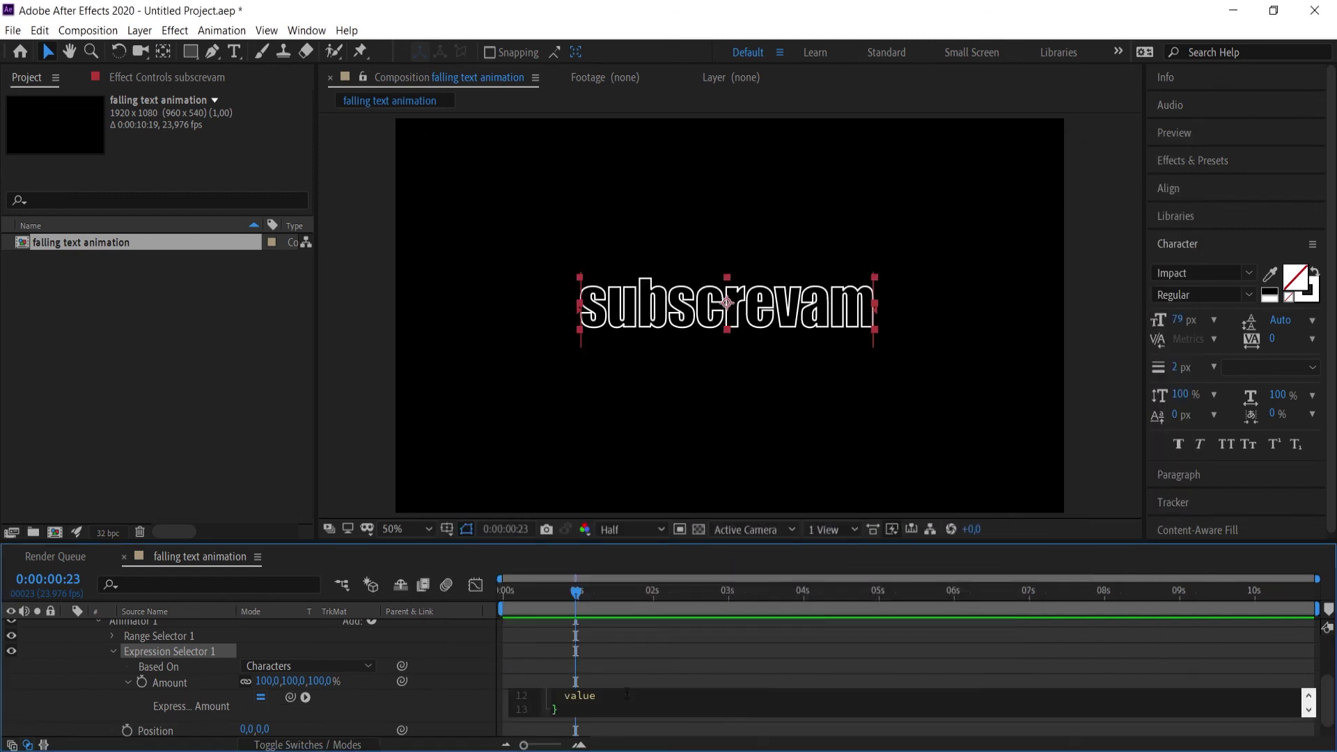
pyautogui.click(686, 659)
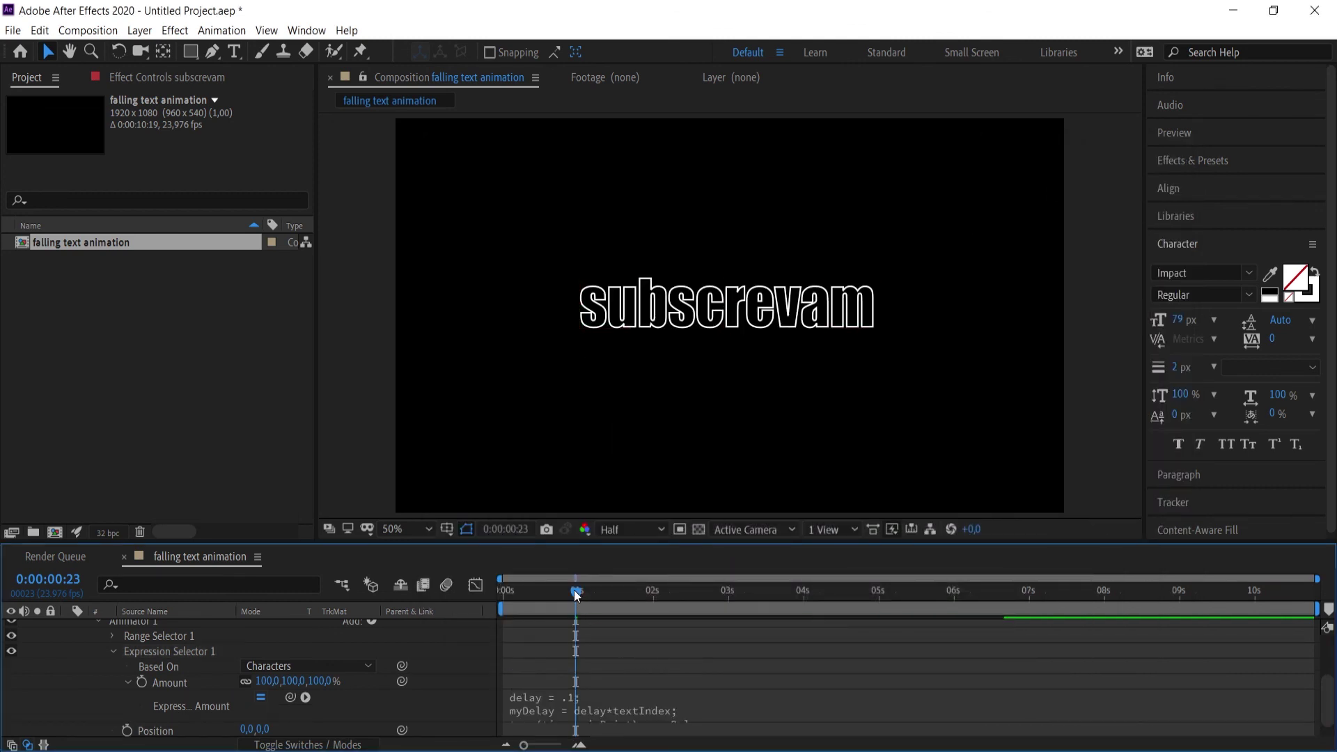
pyautogui.press('Home')
# Offset Animator 1's Position to 0,-304 so the letters start above the frame.
pyautogui.click(249, 692)
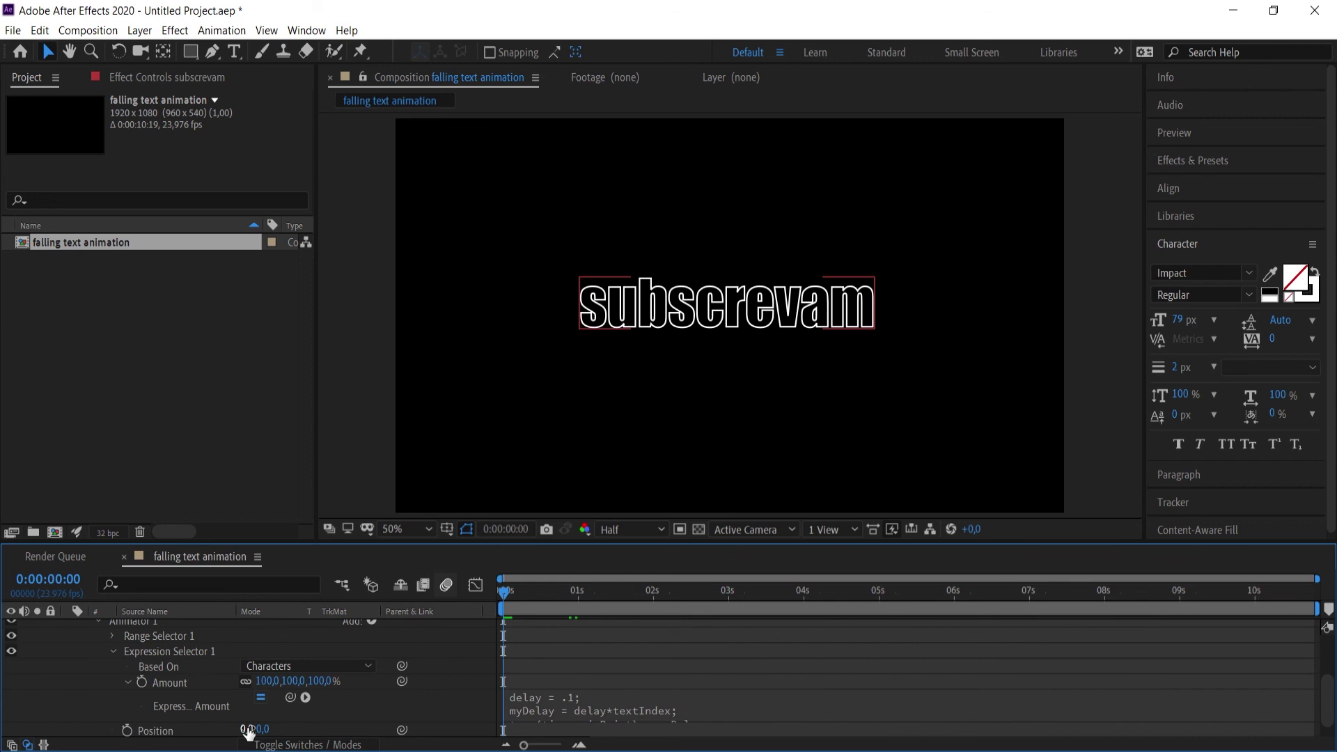
pyautogui.moveTo(261, 729); pyautogui.dragTo(44, 685)
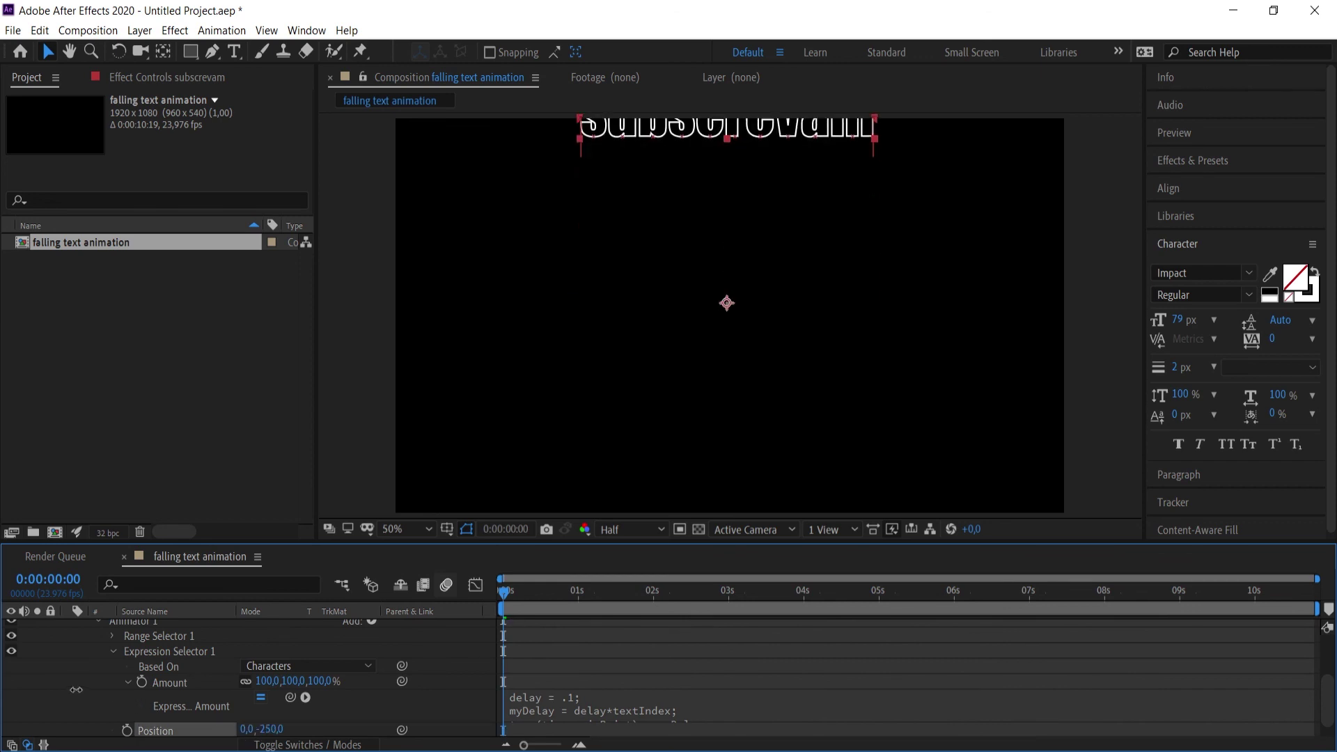
pyautogui.hotkey('ctrl', 'z')
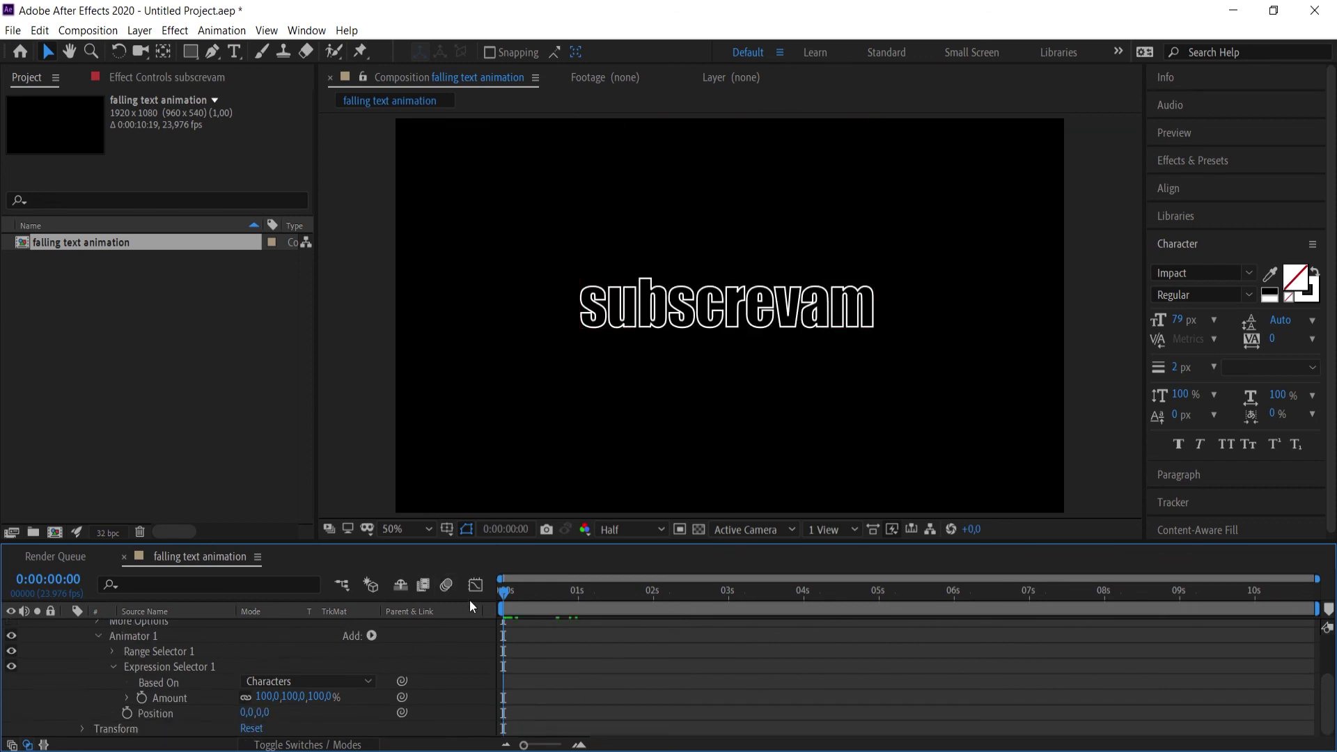
pyautogui.moveTo(264, 712); pyautogui.dragTo(21, 690)
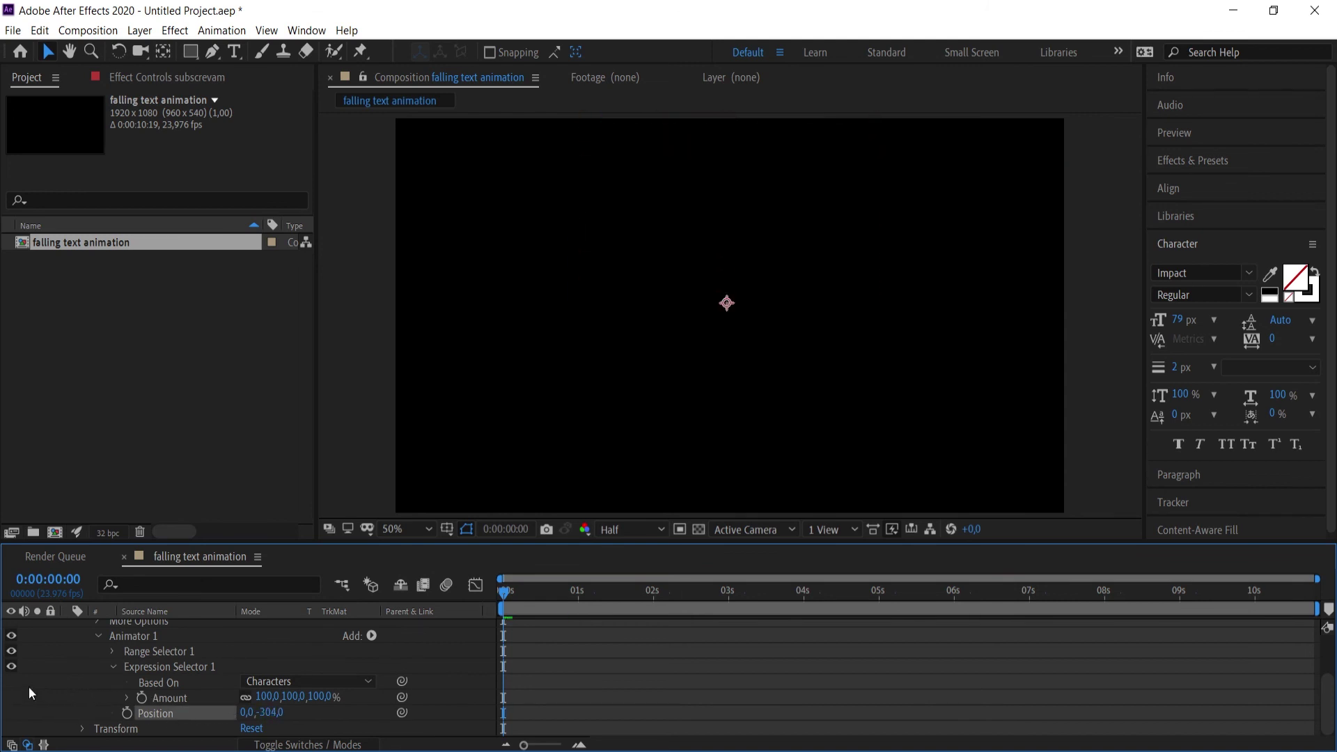
pyautogui.scroll(3, 92, 670)
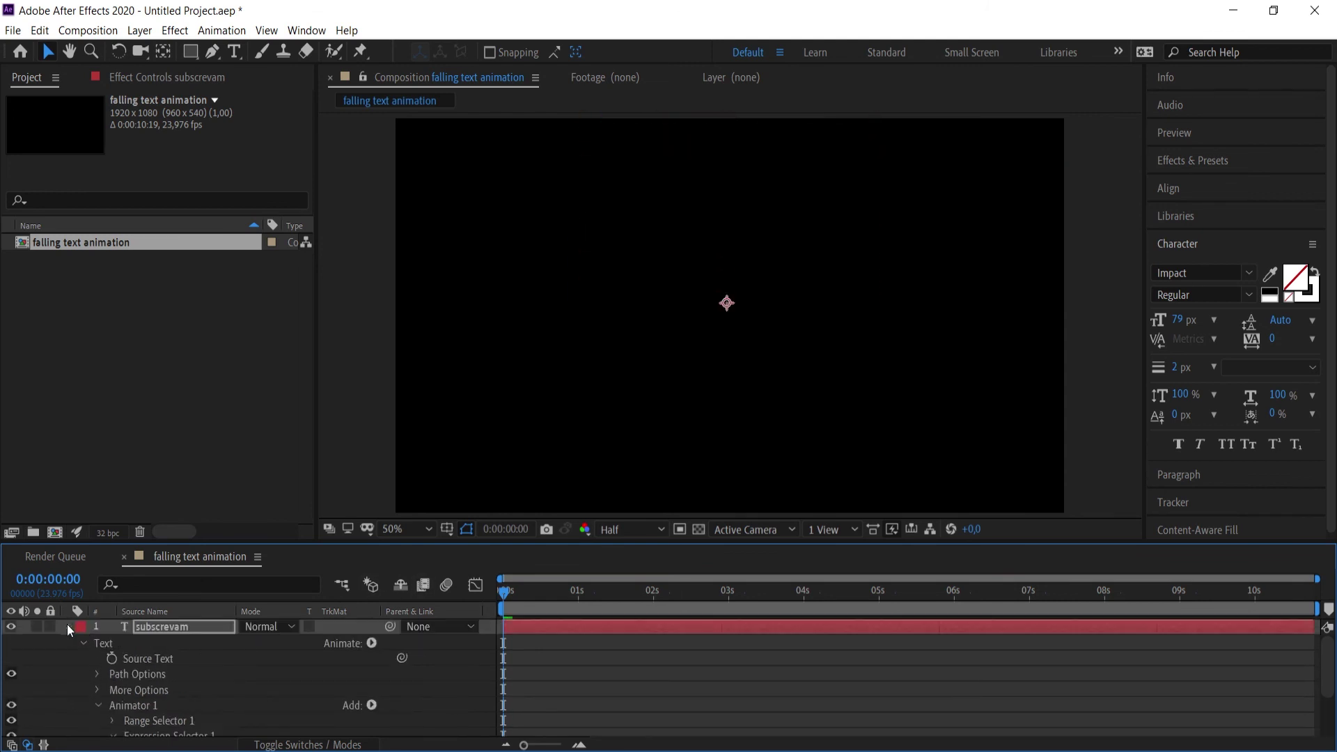
pyautogui.click(67, 624)
pyautogui.press('space')
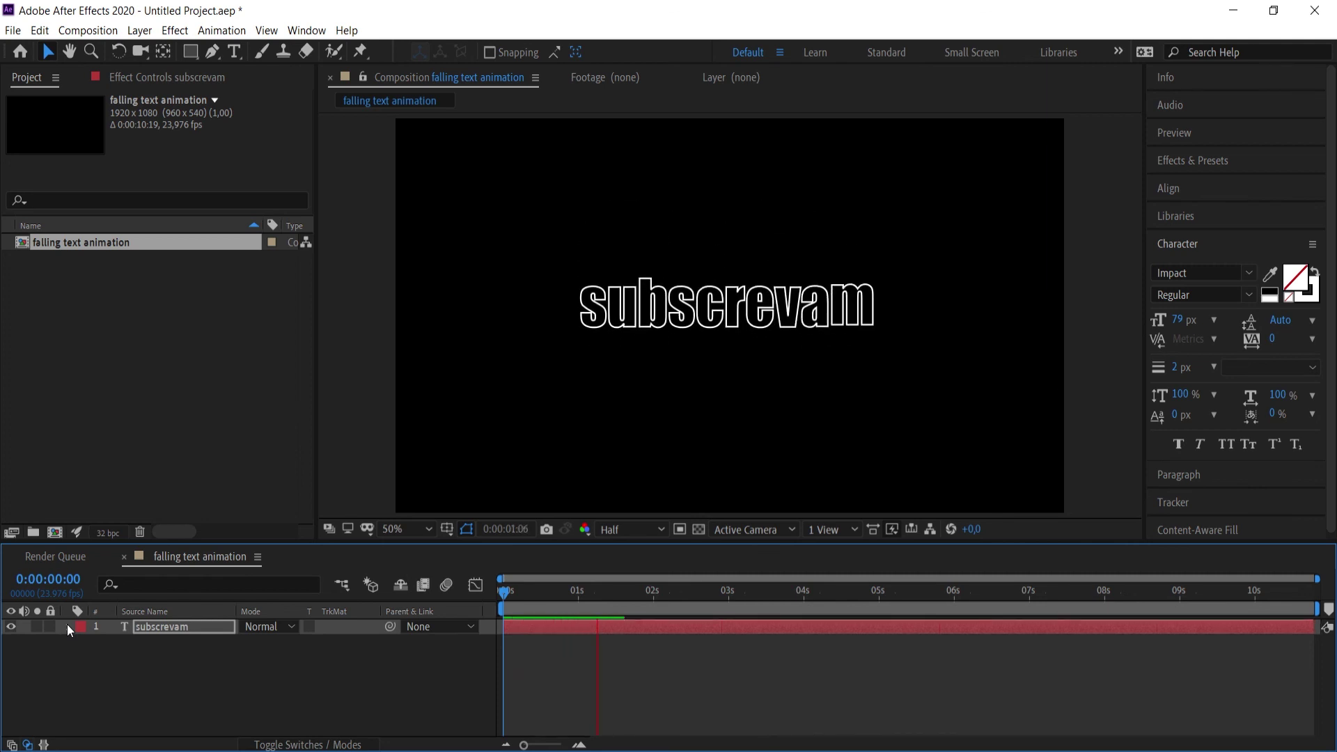
# Stop the preview once every subscrevam letter has dropped into place.
pyautogui.press('space')
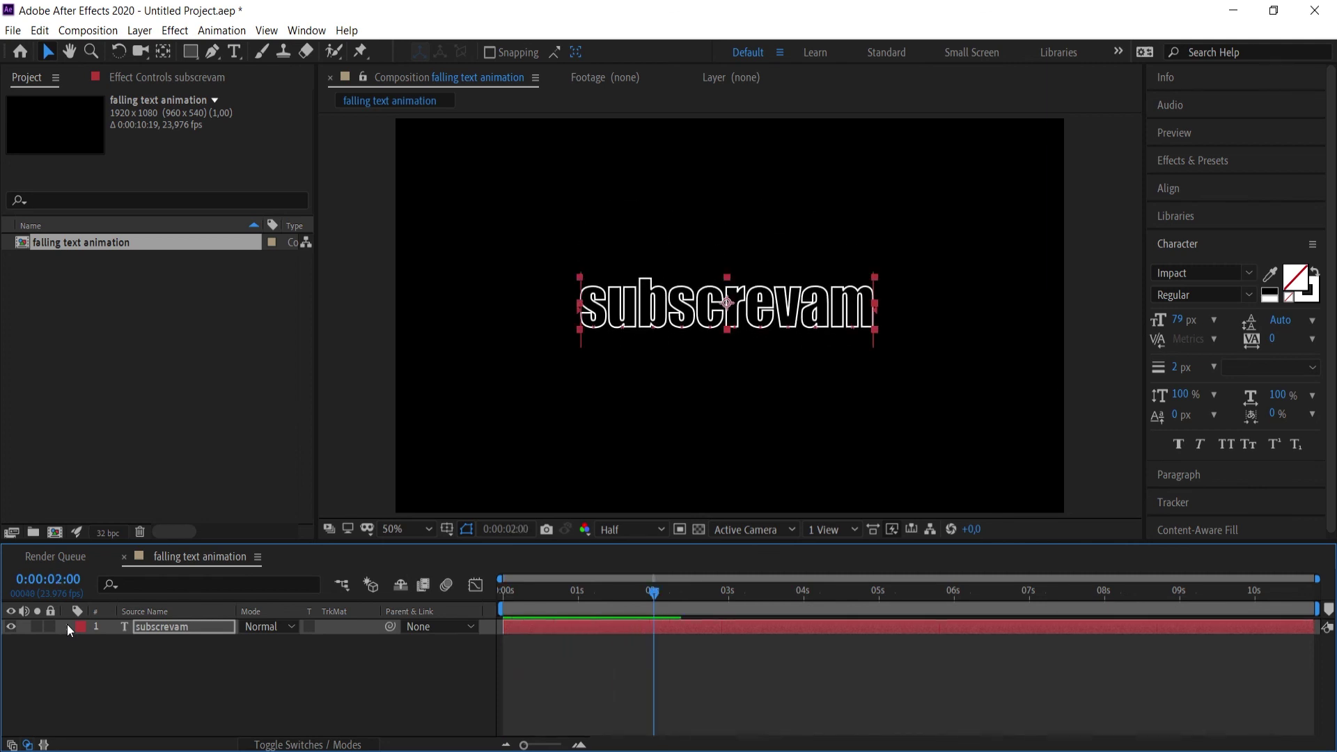